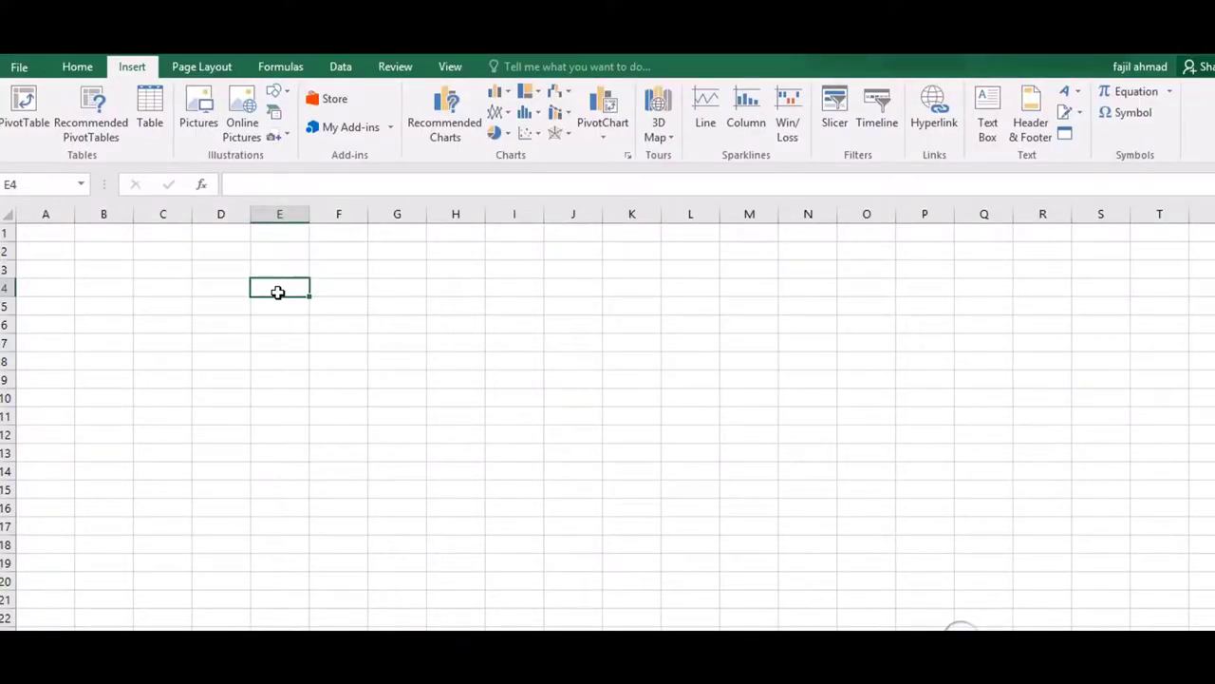
Step: Start the header row by entering SN in cell D4
left_click(253, 313)
left_click(254, 320)
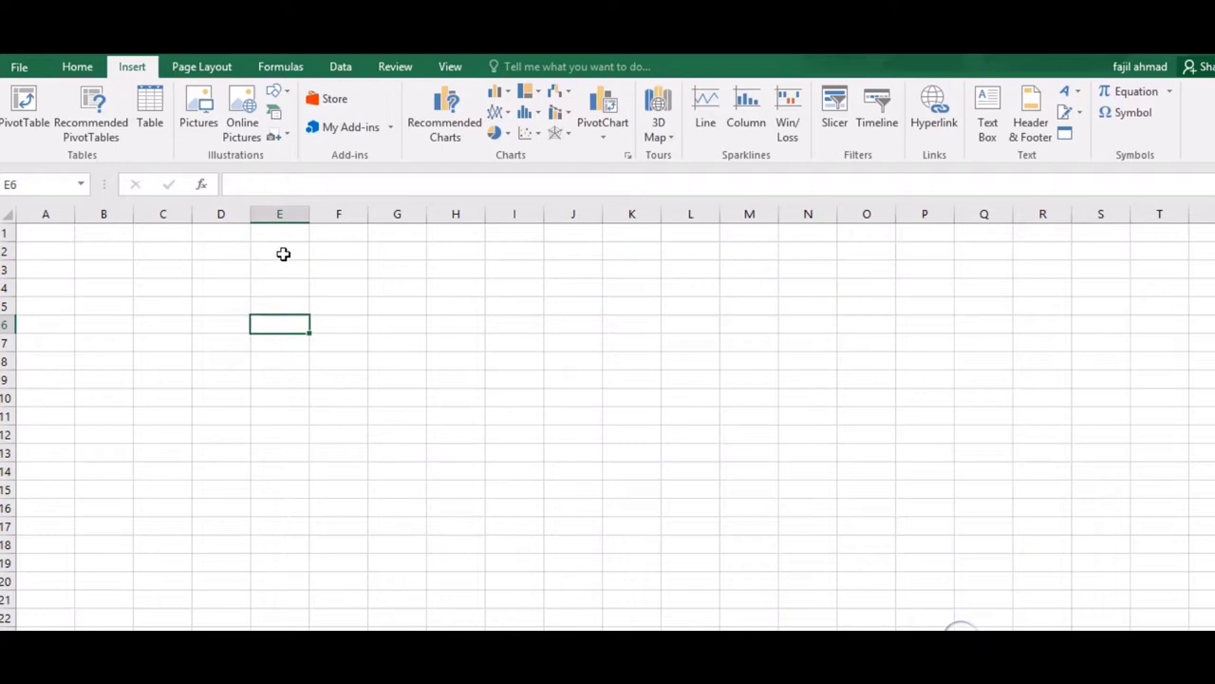
left_click(360, 265)
left_click(264, 272)
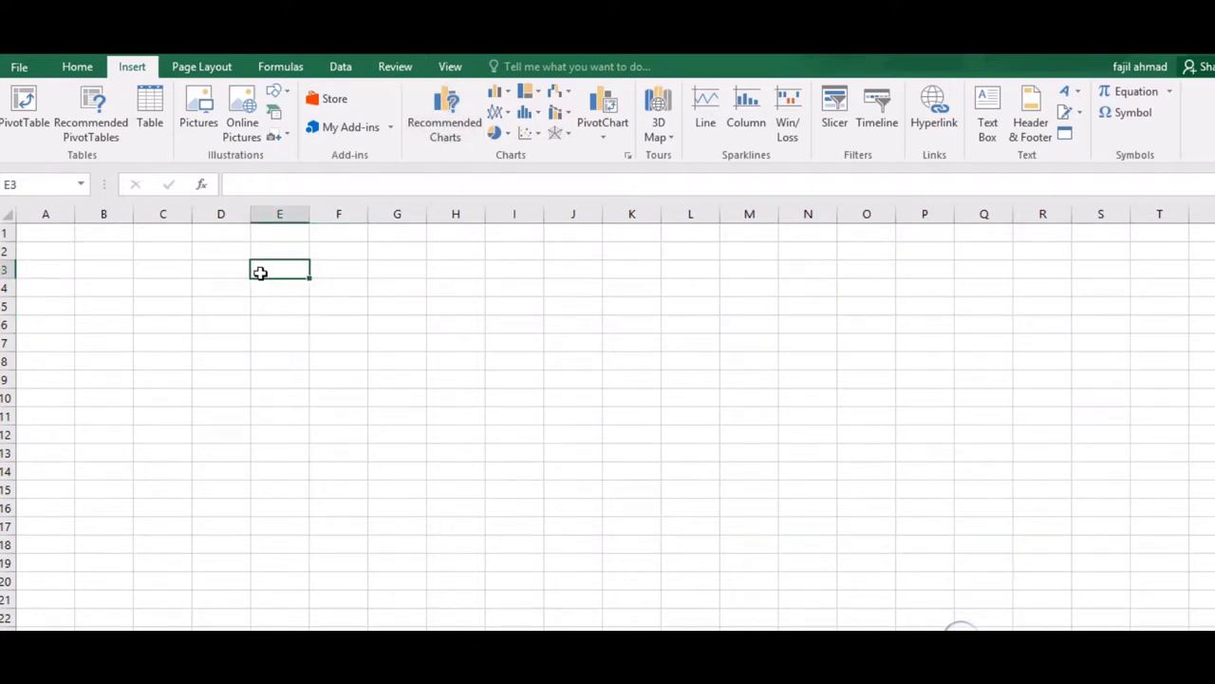
left_click(230, 274)
left_click(229, 292)
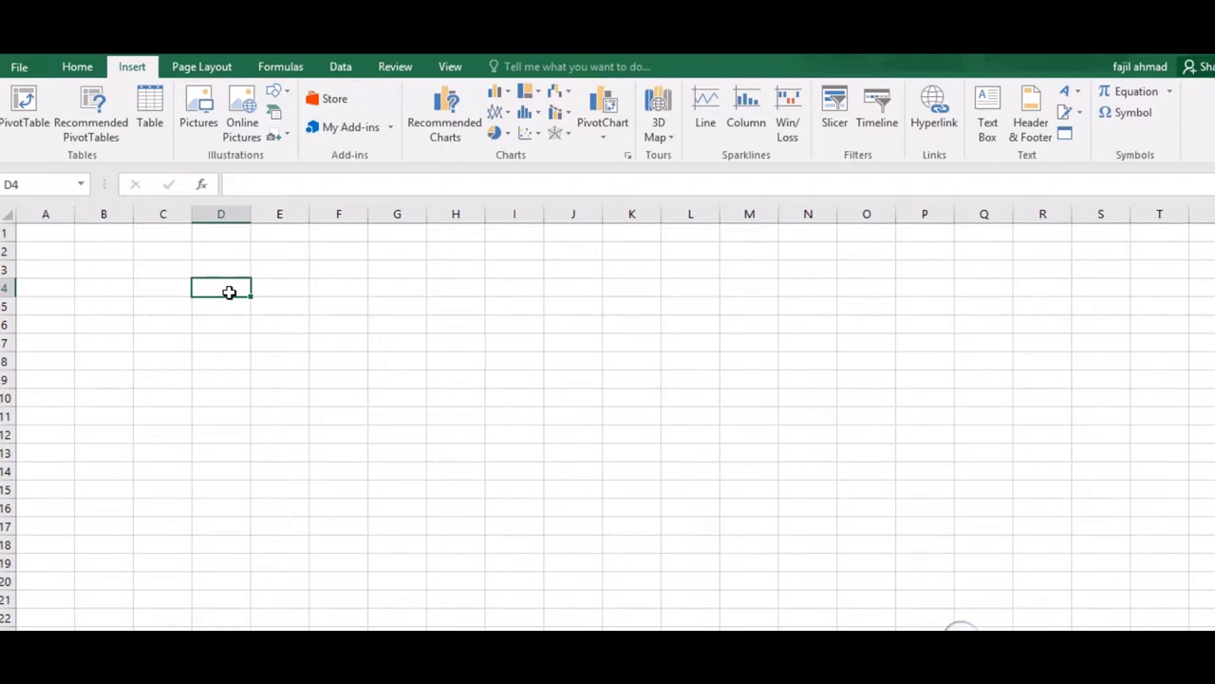
type("SA")
type("N")
key("BackSpace")
key("BackSpace")
type("N")
key("Tab")
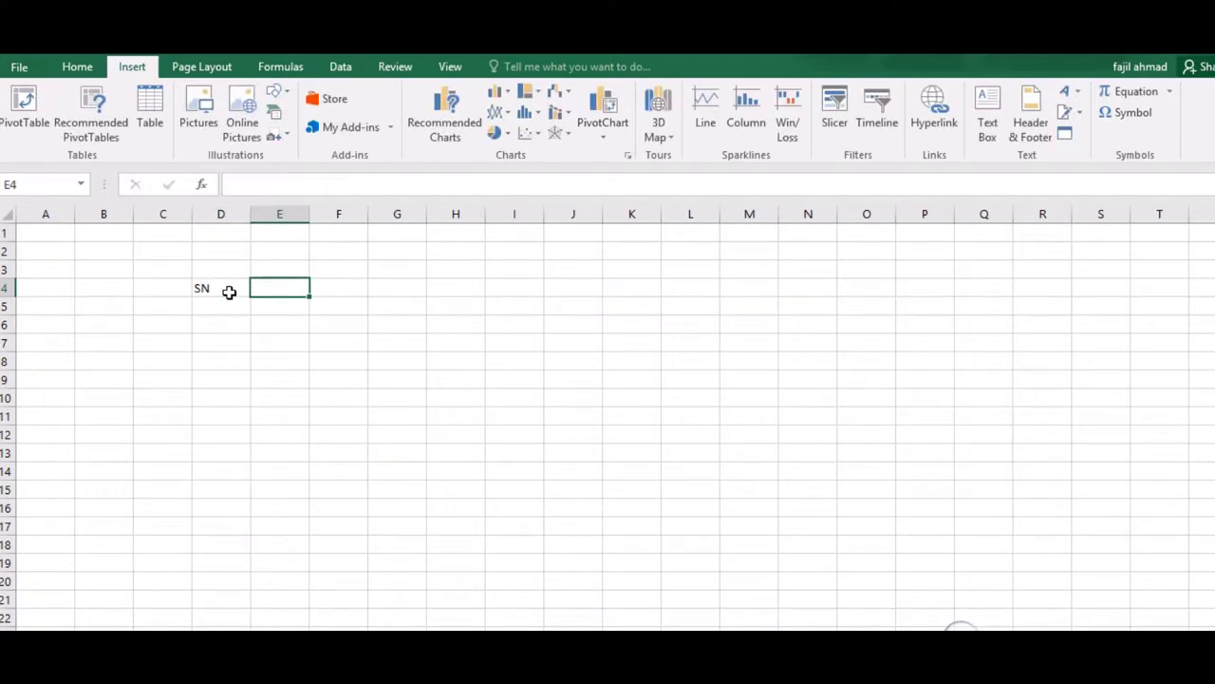
Step: Add headers EMP NAME, DESIGNATION, MOBILE and EMAIL across E4:H4
type("EM")
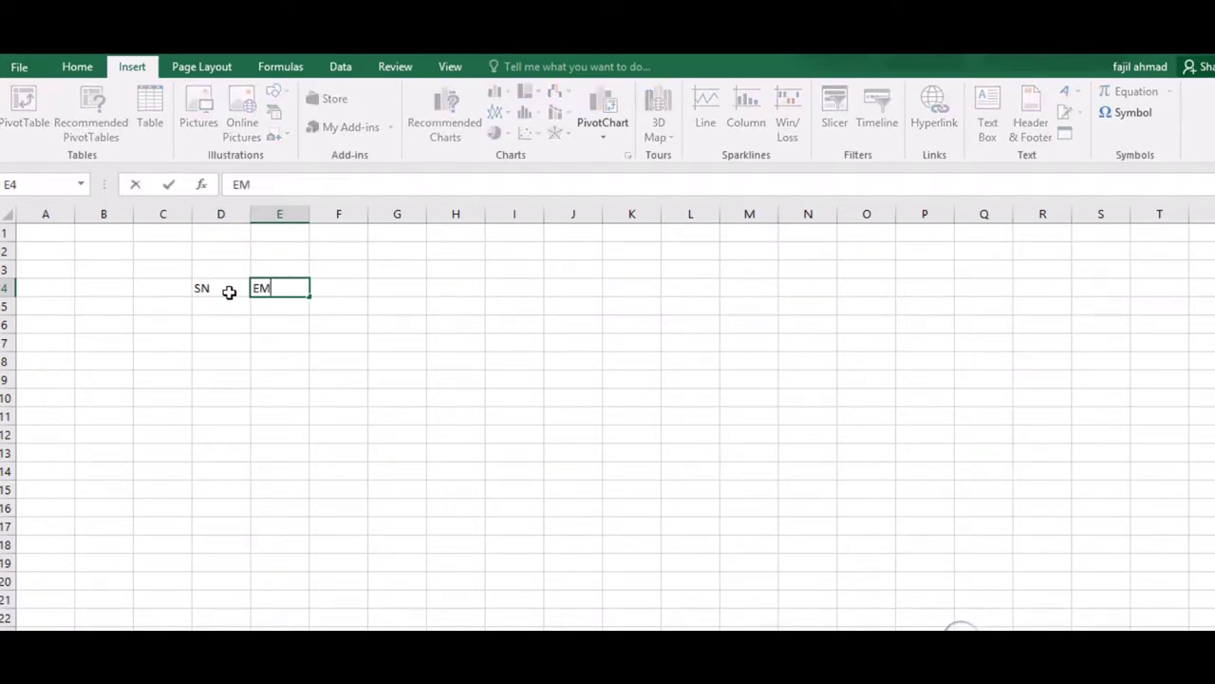
type("PNAME")
key("Tab")
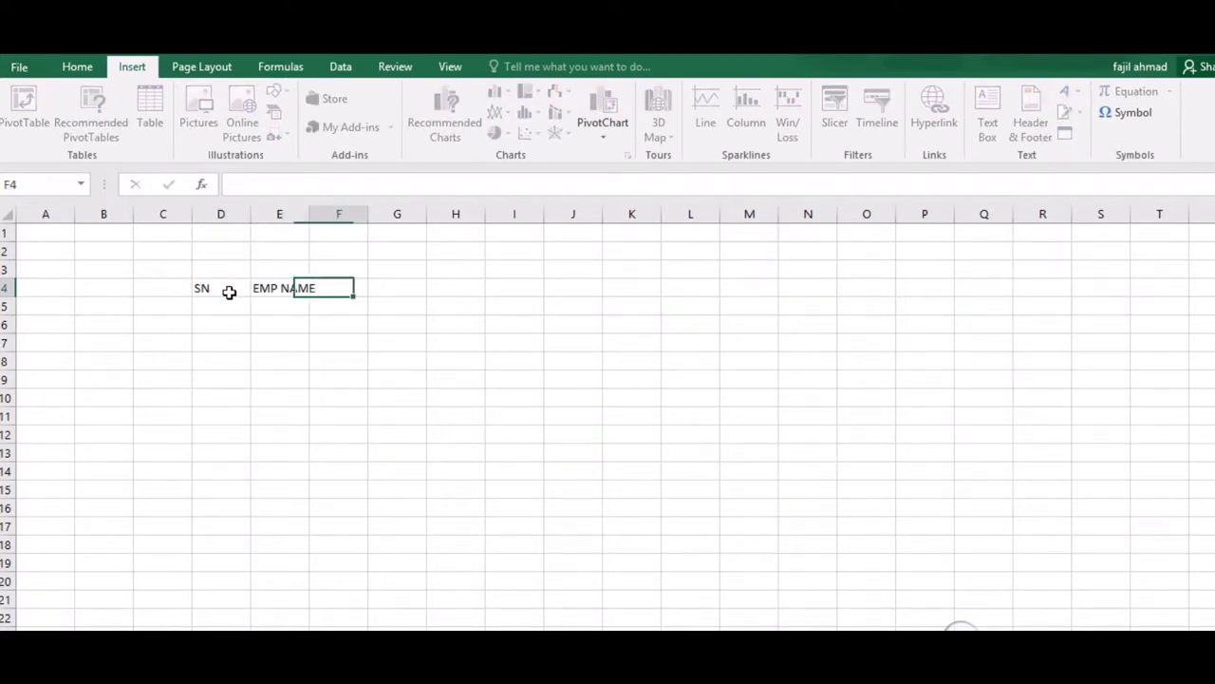
type("DESIGNA")
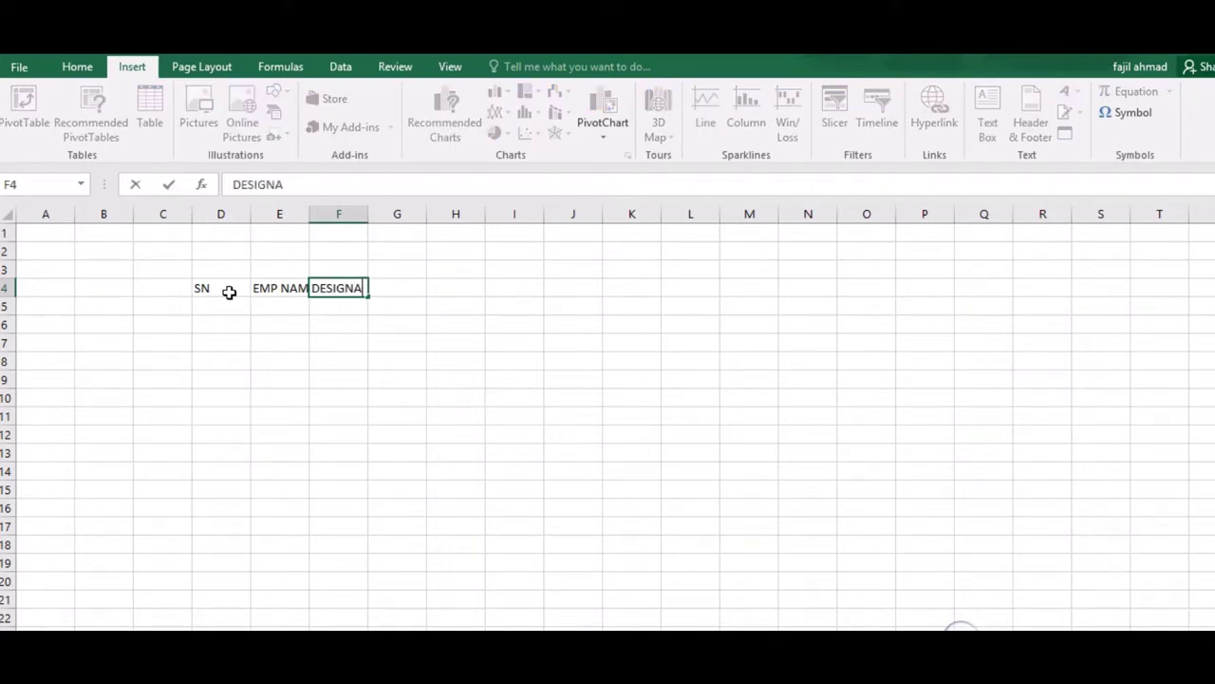
type("TION")
key("Tab")
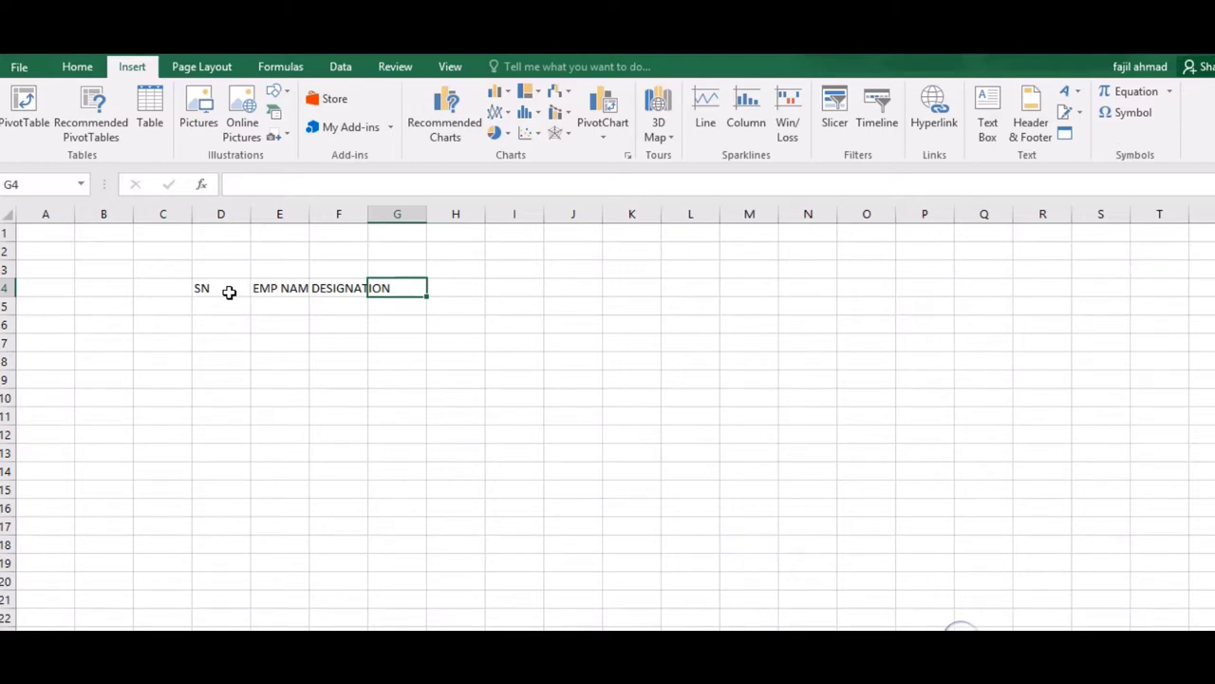
type("MOBILE")
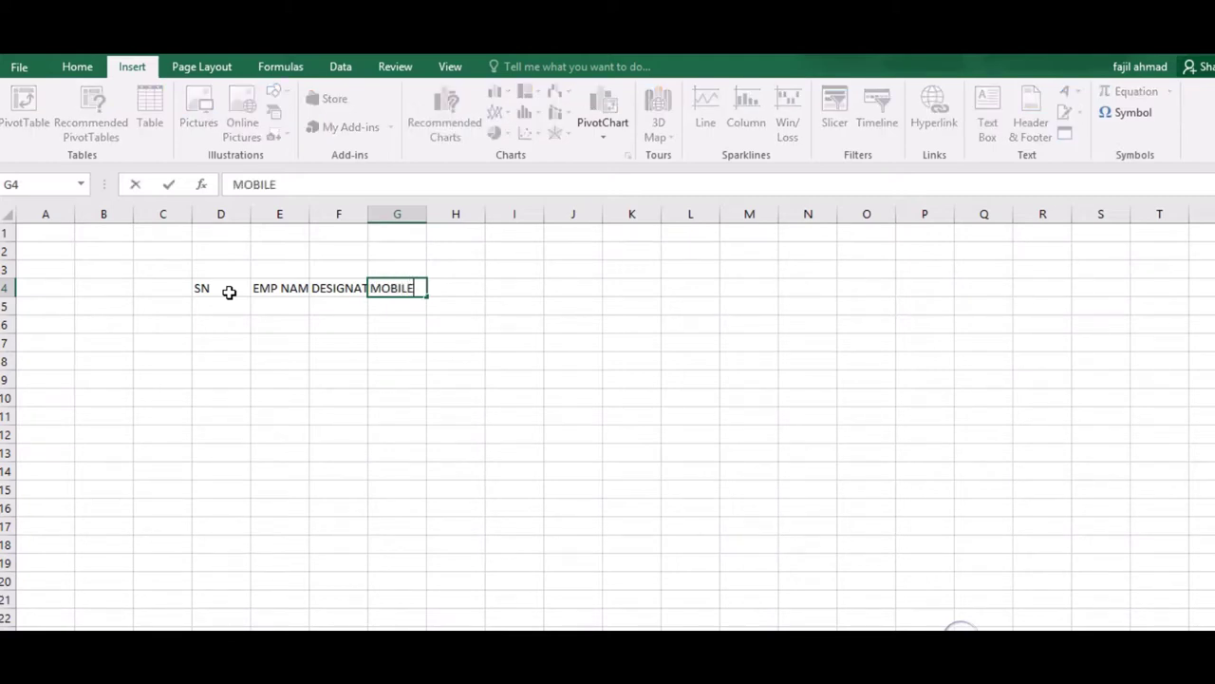
key("Tab")
type("EMAIL")
key("Tab")
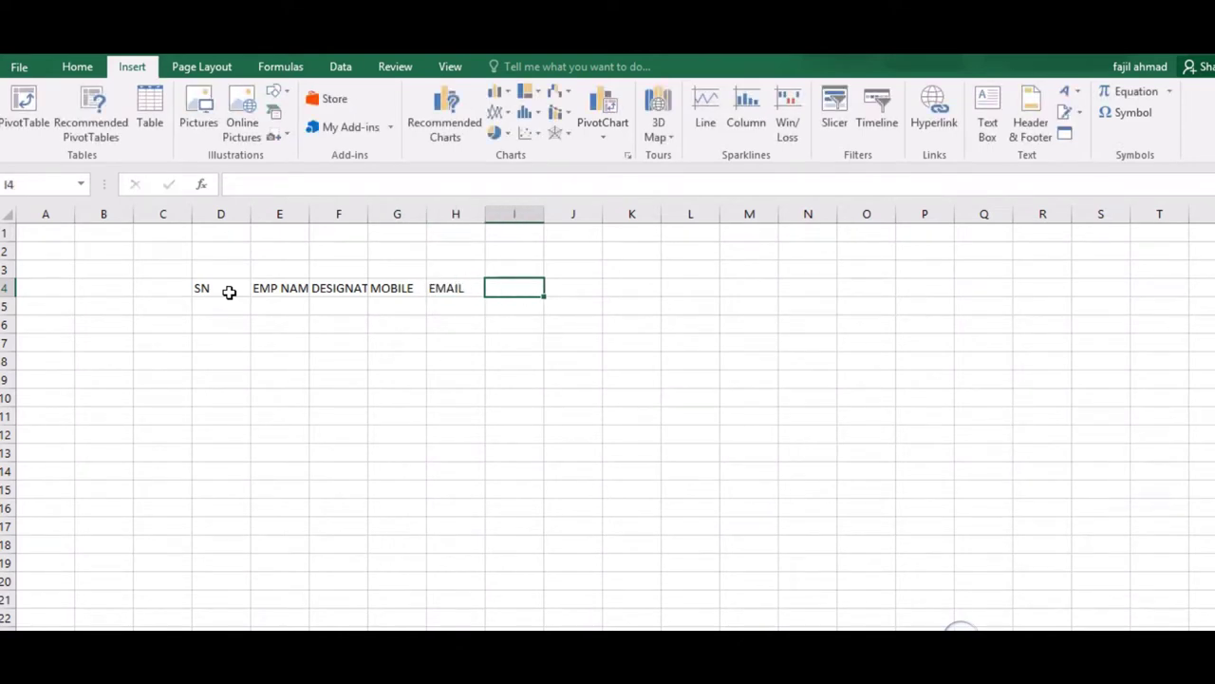
Step: Add headers ADHAR, ADDRESS, ZENDER and DOB across I4:L4
type("ADHAR")
key("Tab")
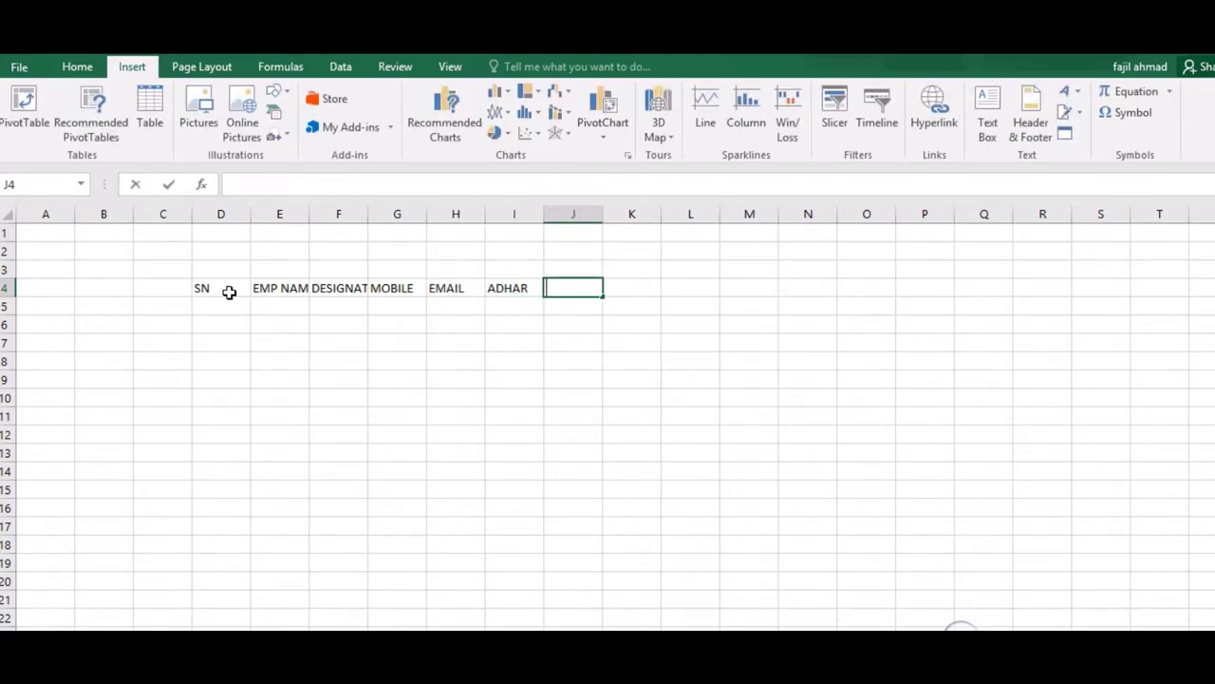
type("ADDRESS")
key("Tab")
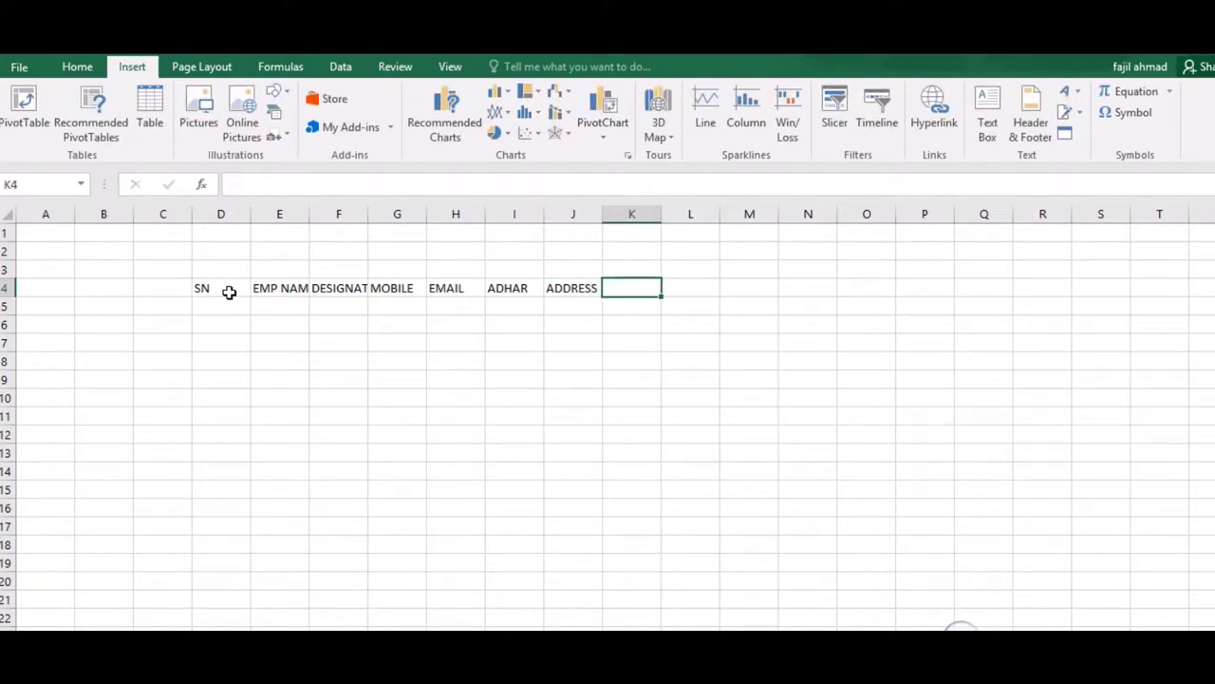
type("ZENDER")
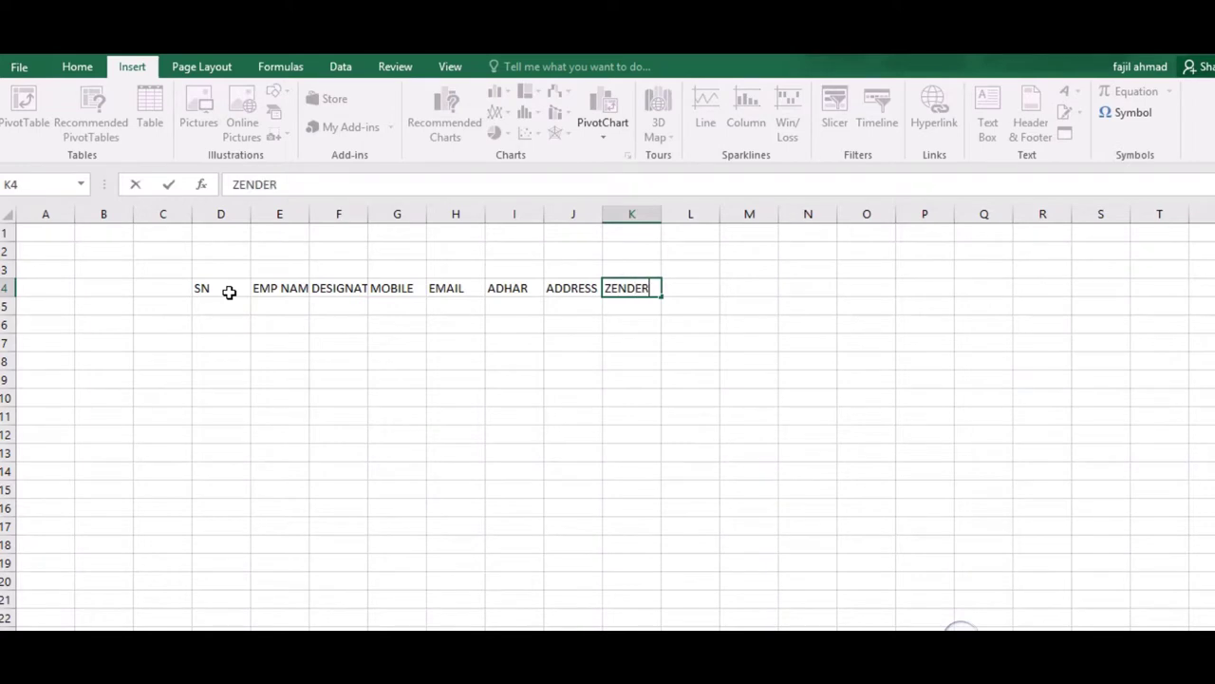
key("Tab")
type("D")
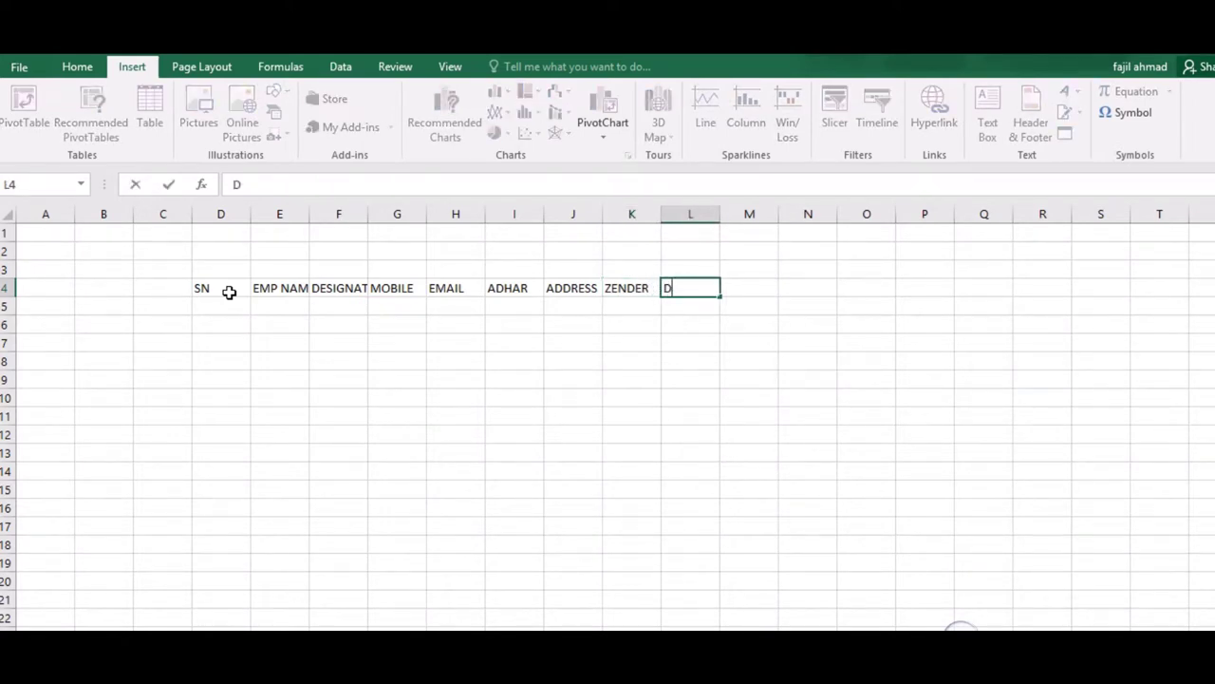
type("OB")
left_click(321, 346)
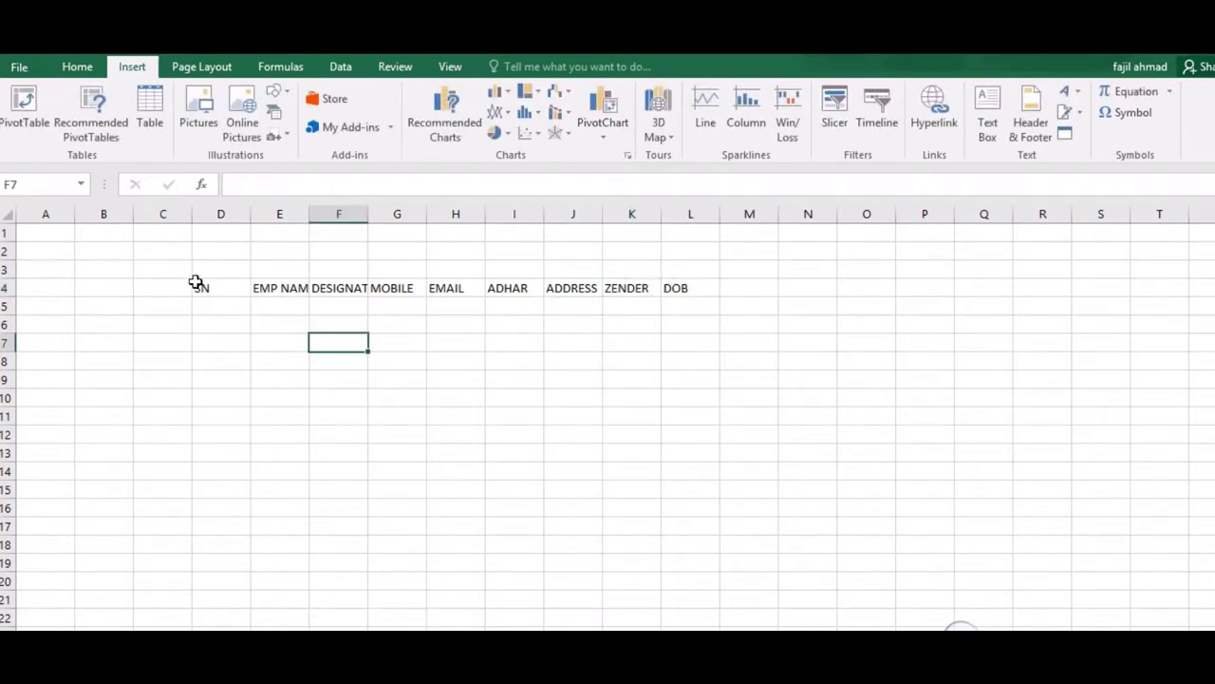
Step: Try auto-fitting the worksheet's column widths, then undo the width change
left_click_drag(211, 285, 705, 288)
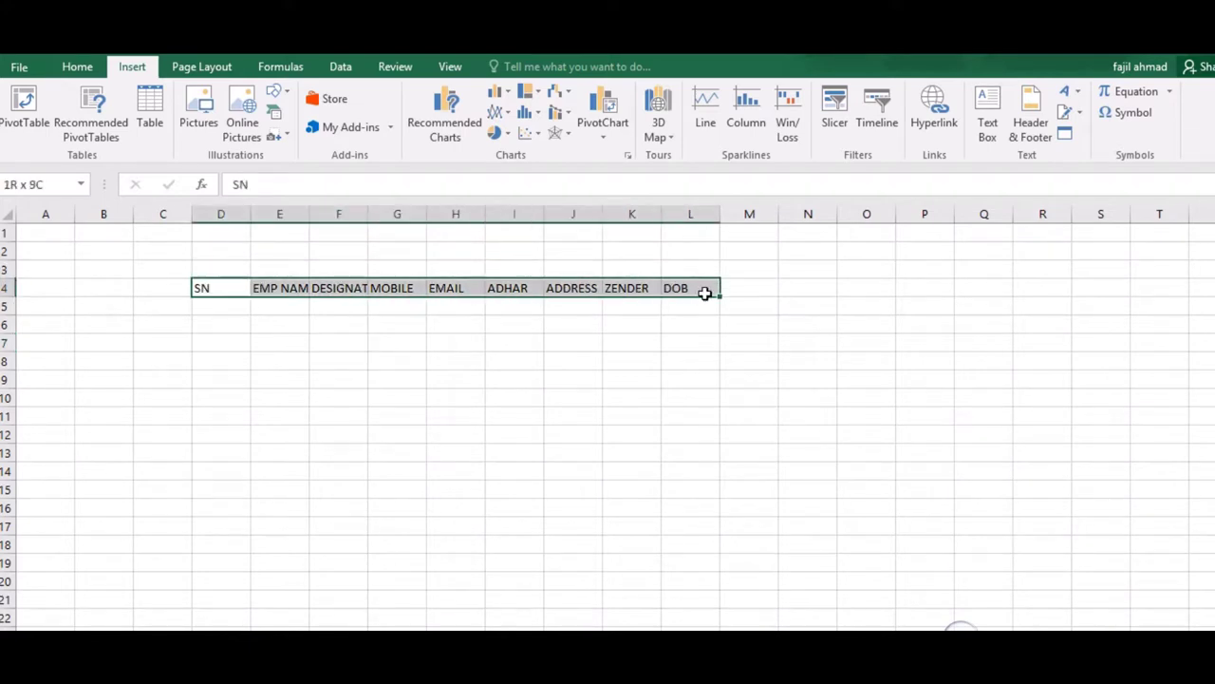
double_click(310, 215)
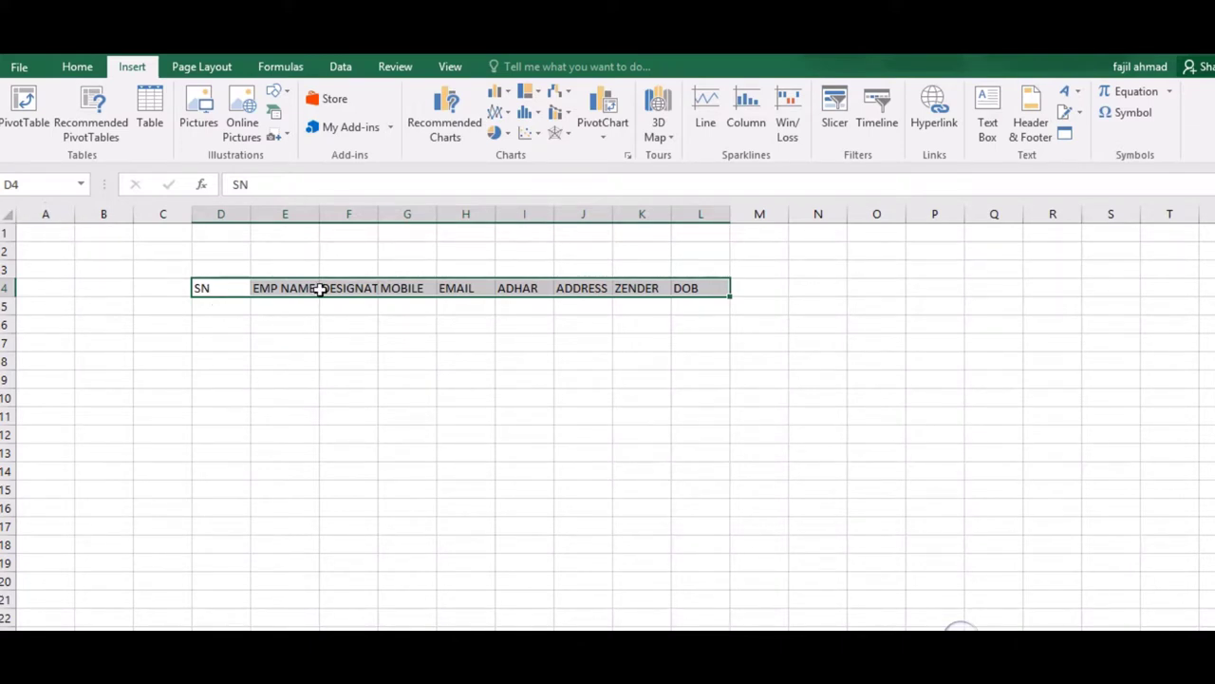
left_click(362, 257)
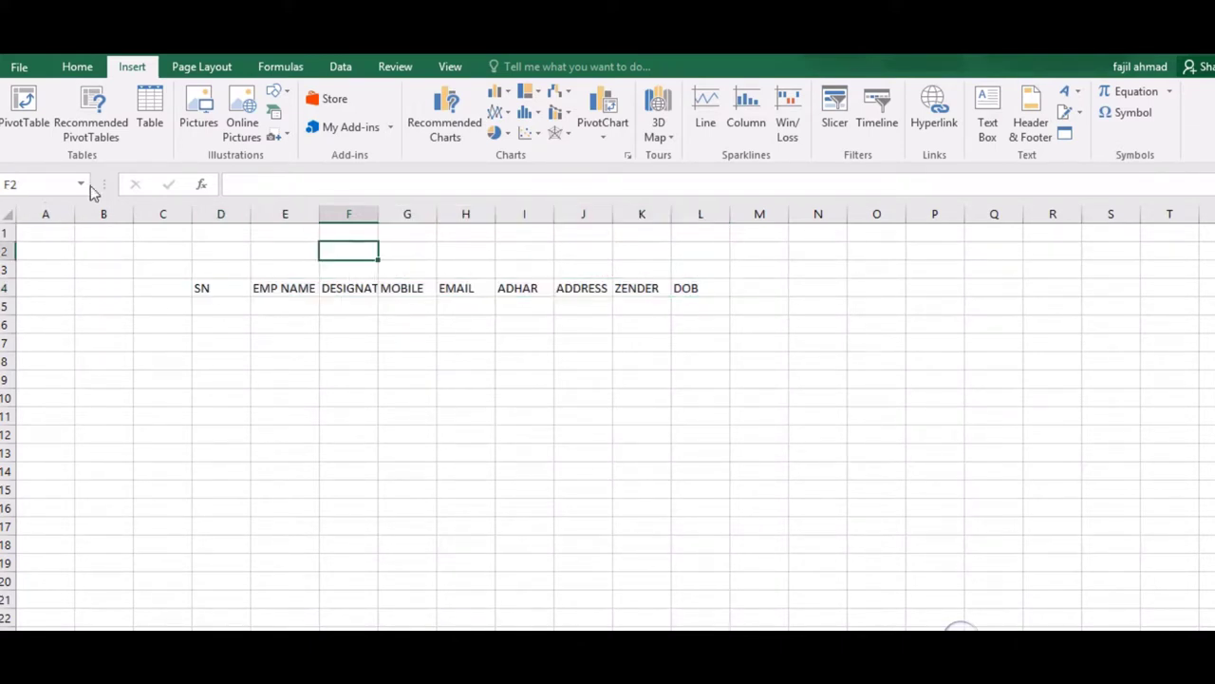
left_click(8, 213)
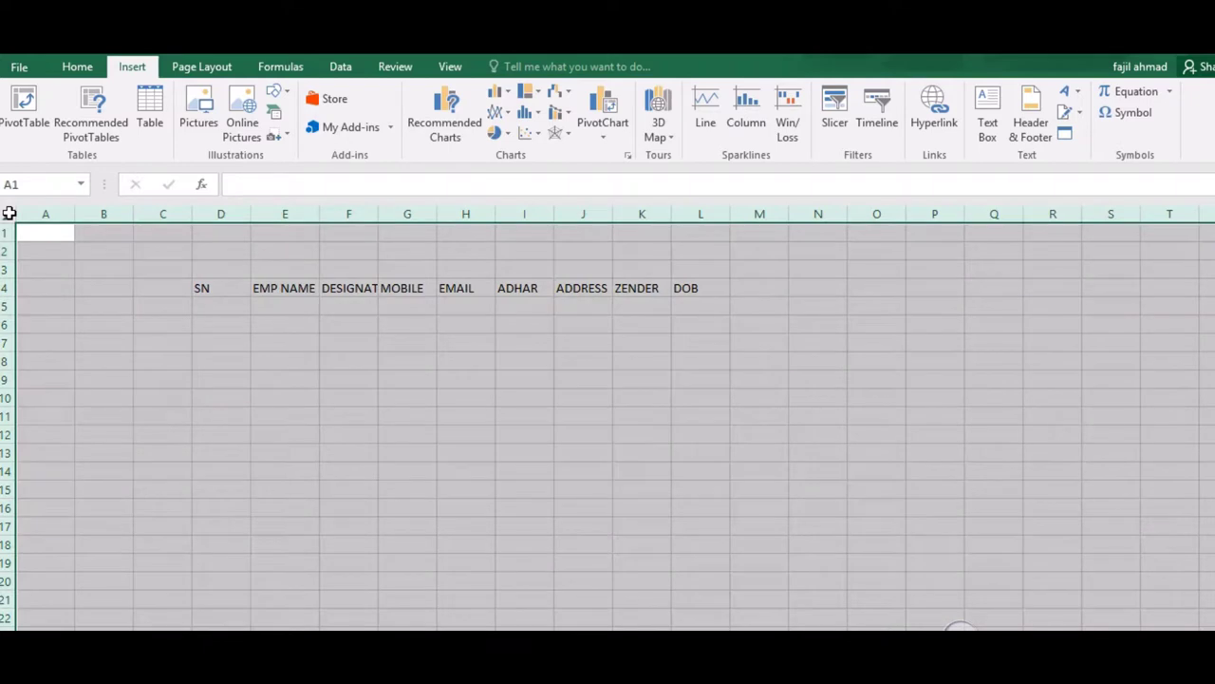
left_click_drag(192, 217, 192, 216)
double_click(191, 216)
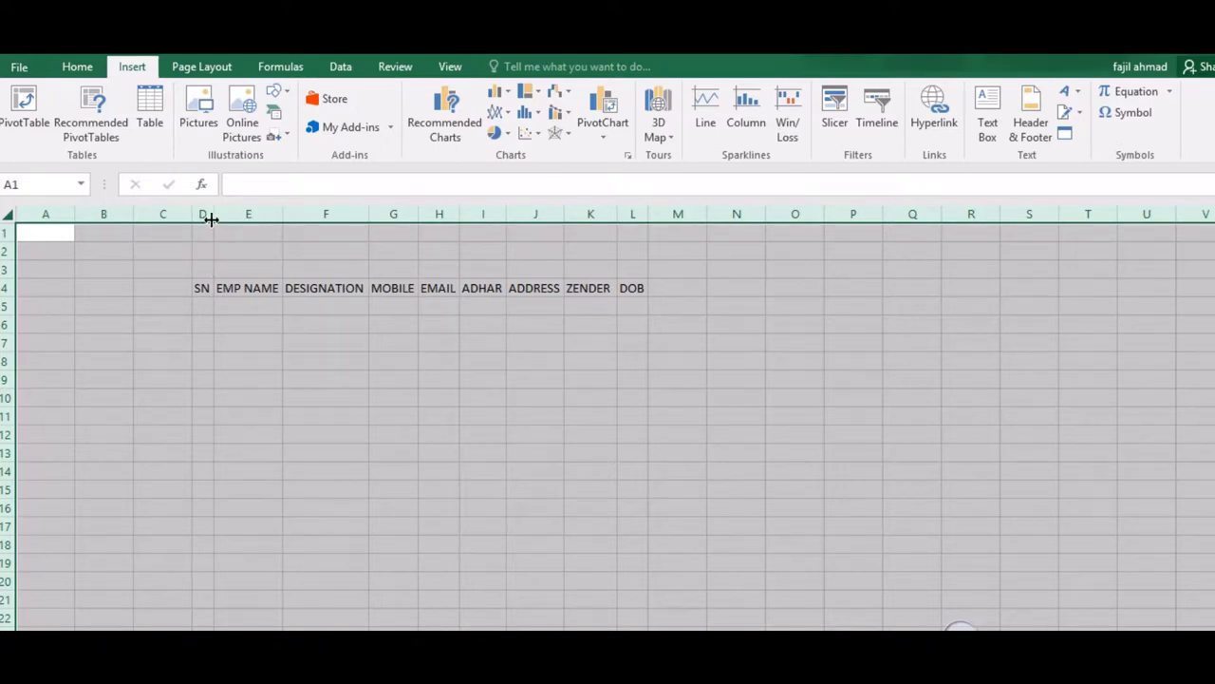
left_click_drag(214, 216, 239, 217)
key("ctrl+z")
key("ctrl+z")
Step: Enter 1 in D5 and fill serial numbers 1 to 9 down to D13
left_click(177, 302)
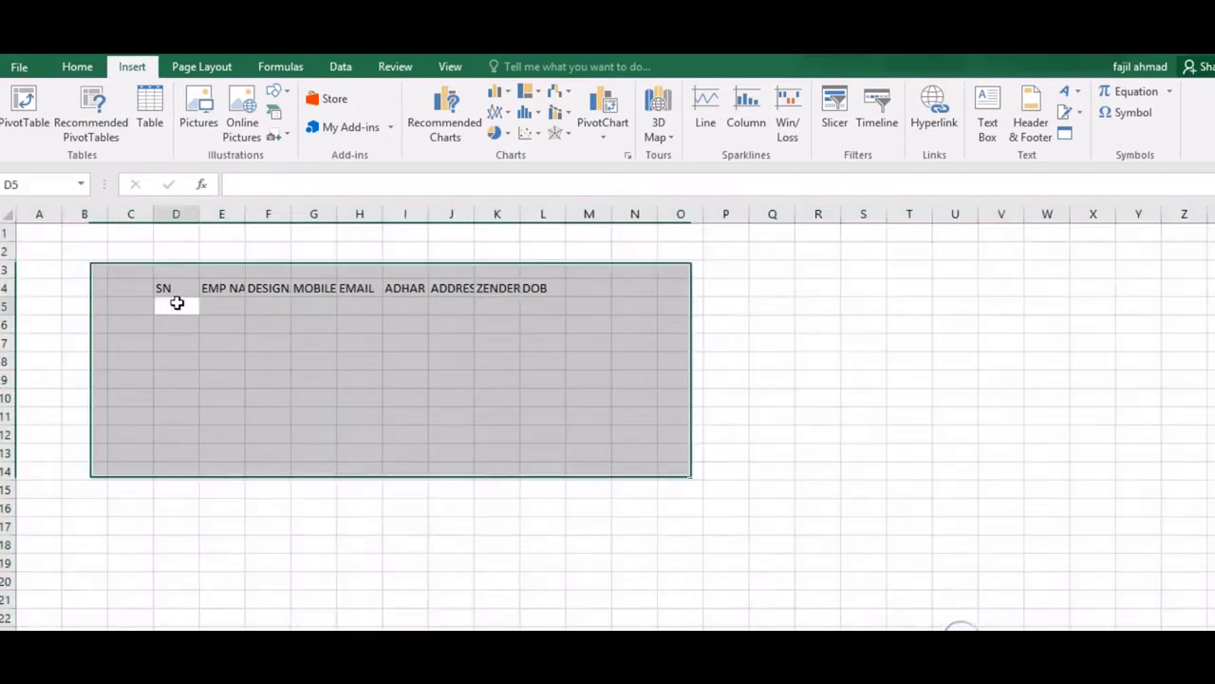
type("1")
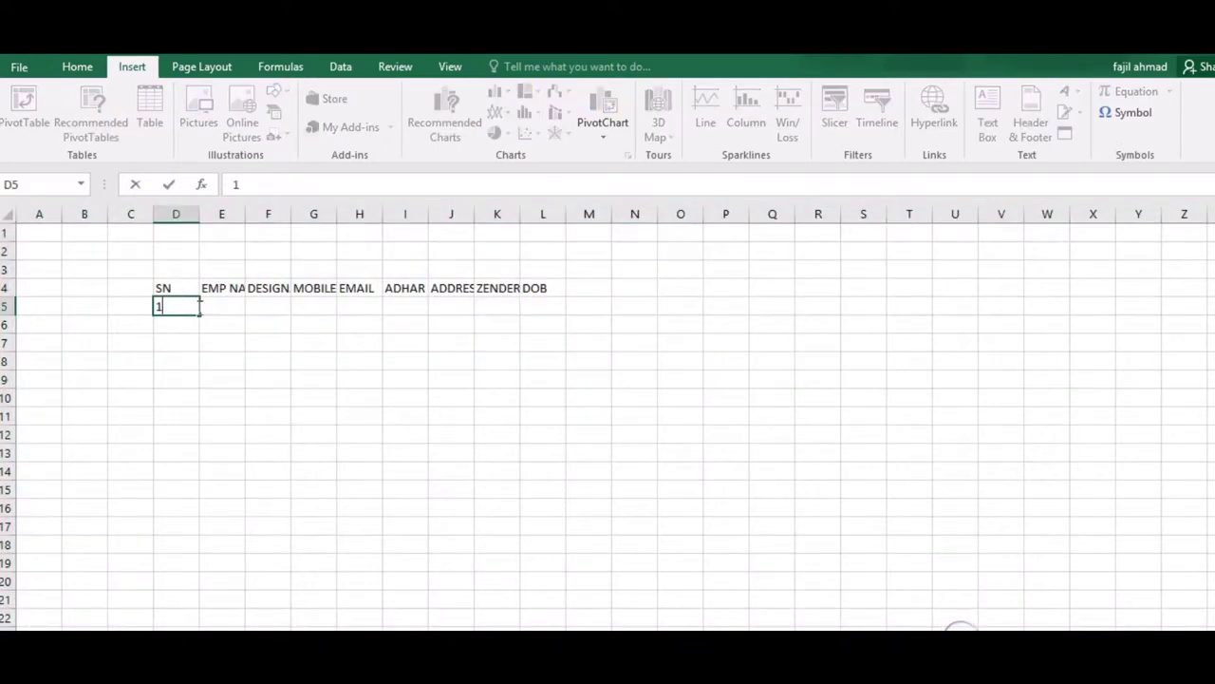
left_click_drag(199, 316, 202, 457)
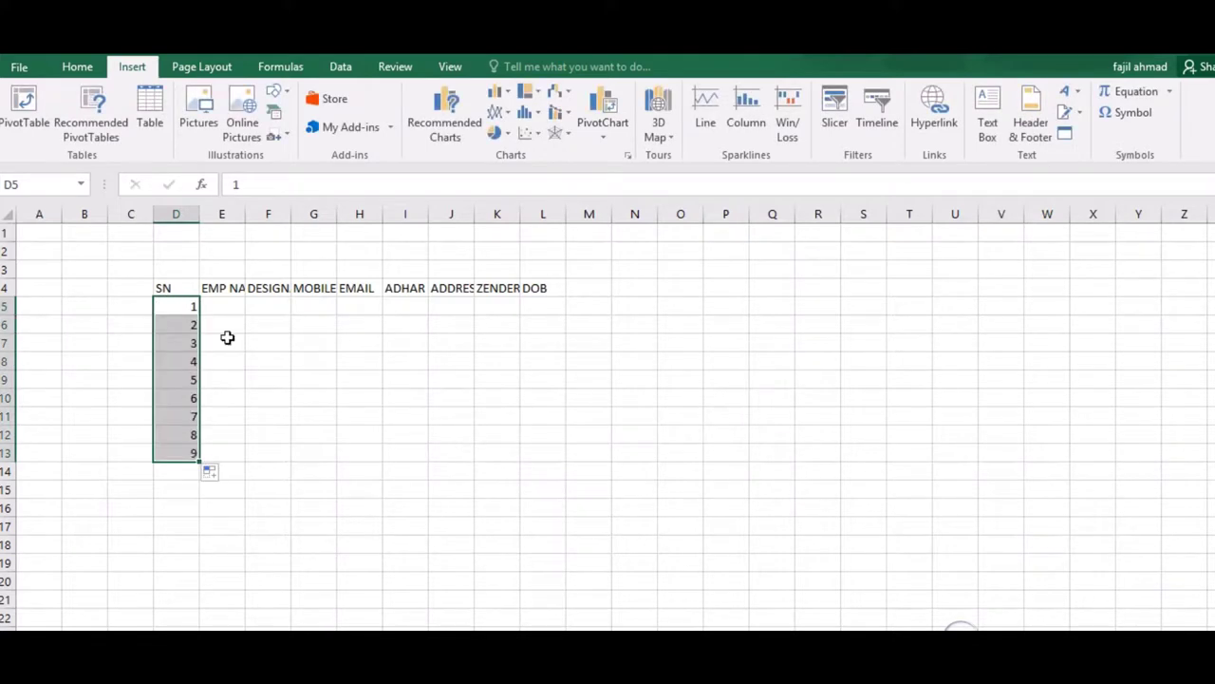
left_click(238, 304)
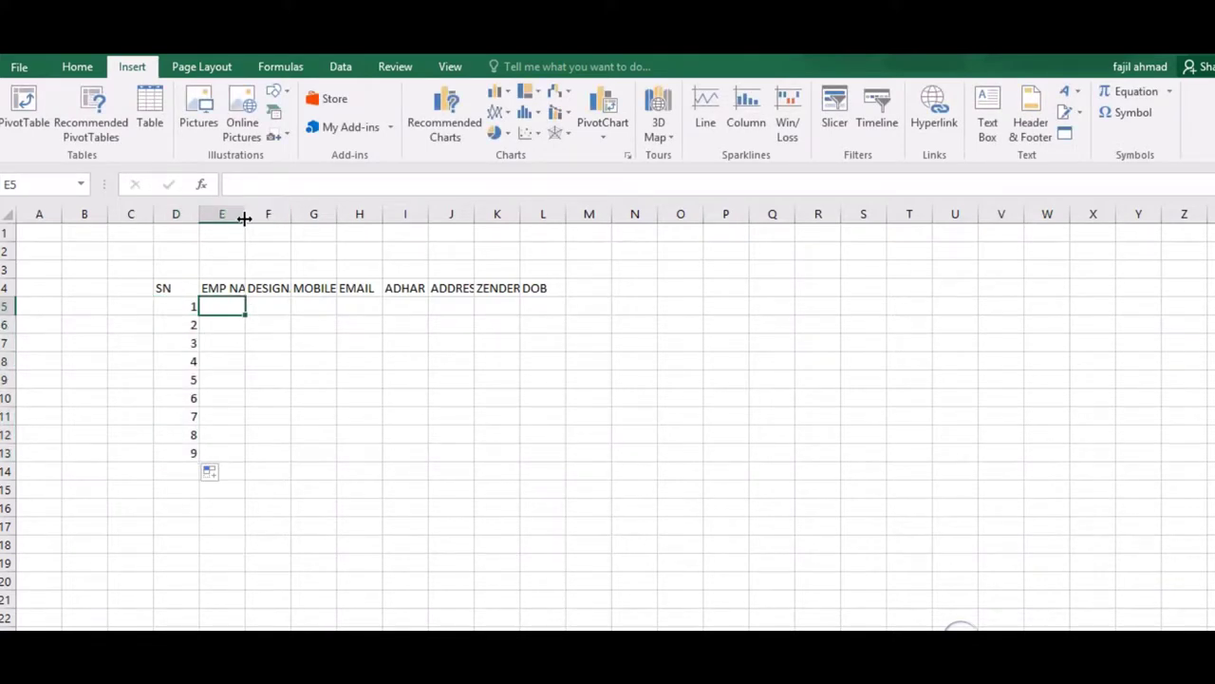
Step: Widen column E and enter the employee's name and designation MD in E5:F5
left_click_drag(245, 214, 377, 244)
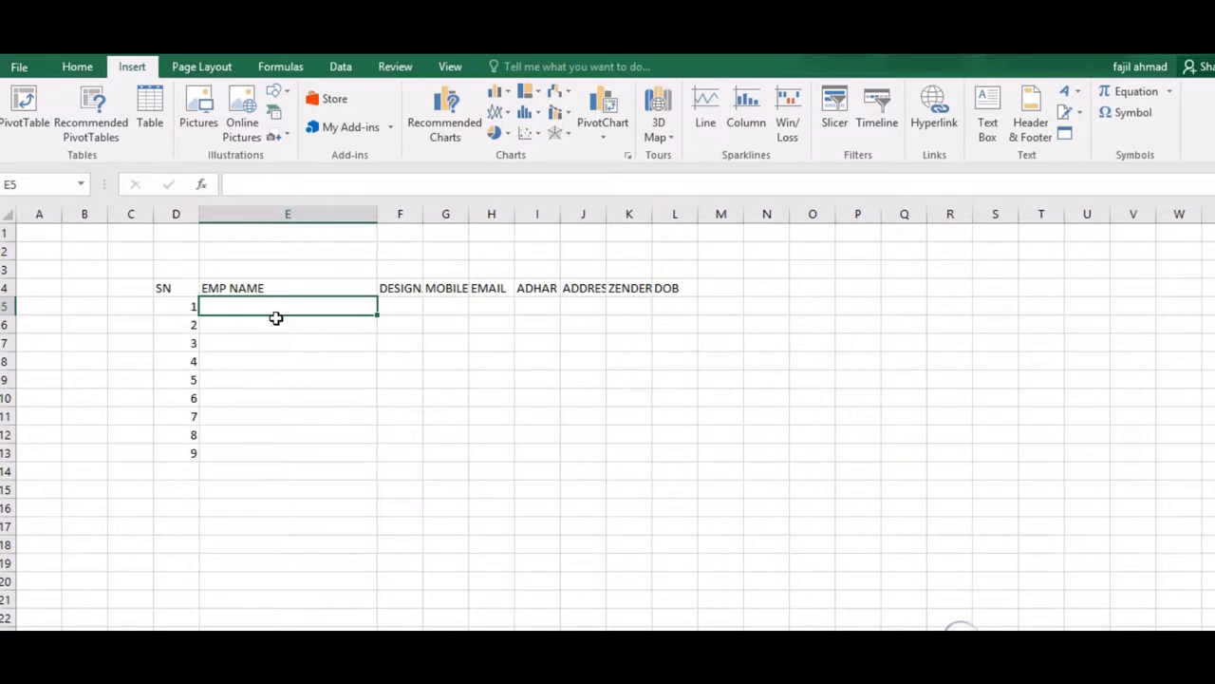
type("KU")
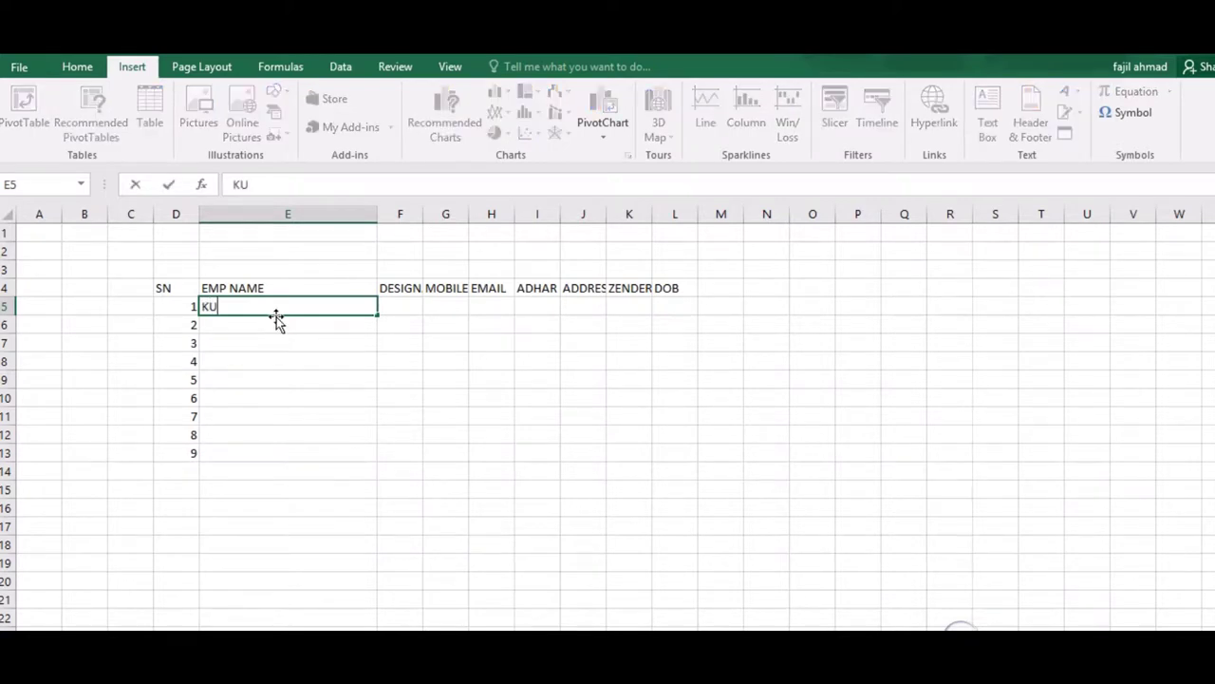
type("MAR")
key("Tab")
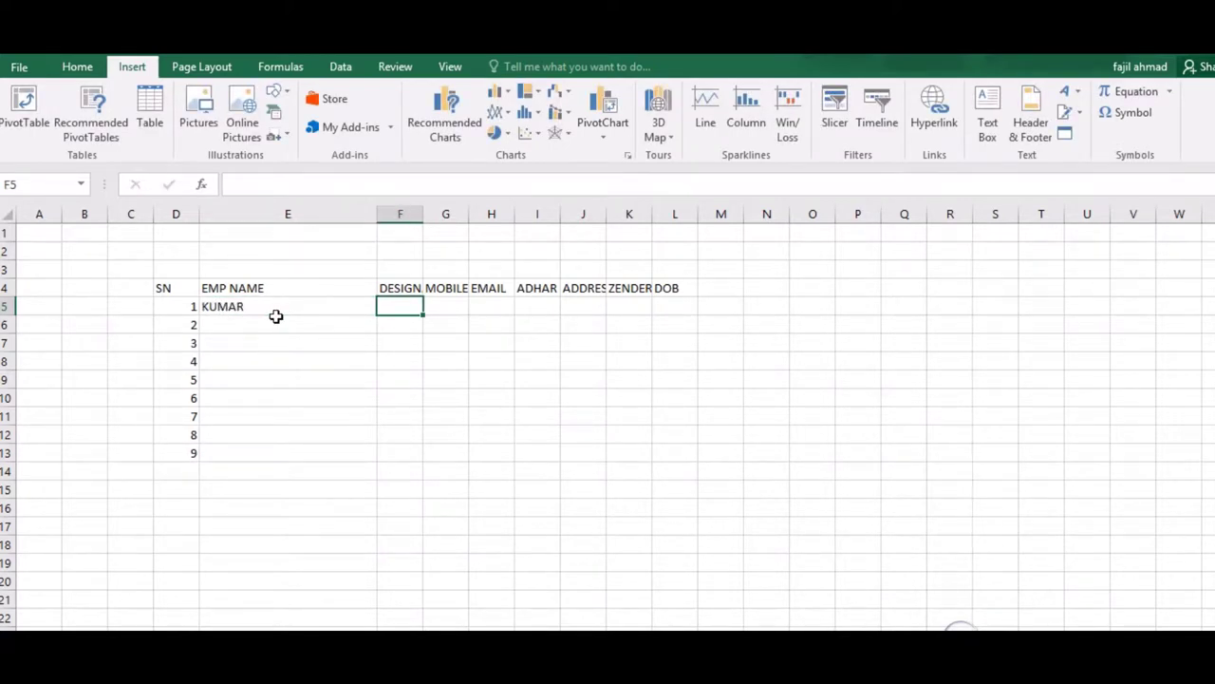
double_click(423, 214)
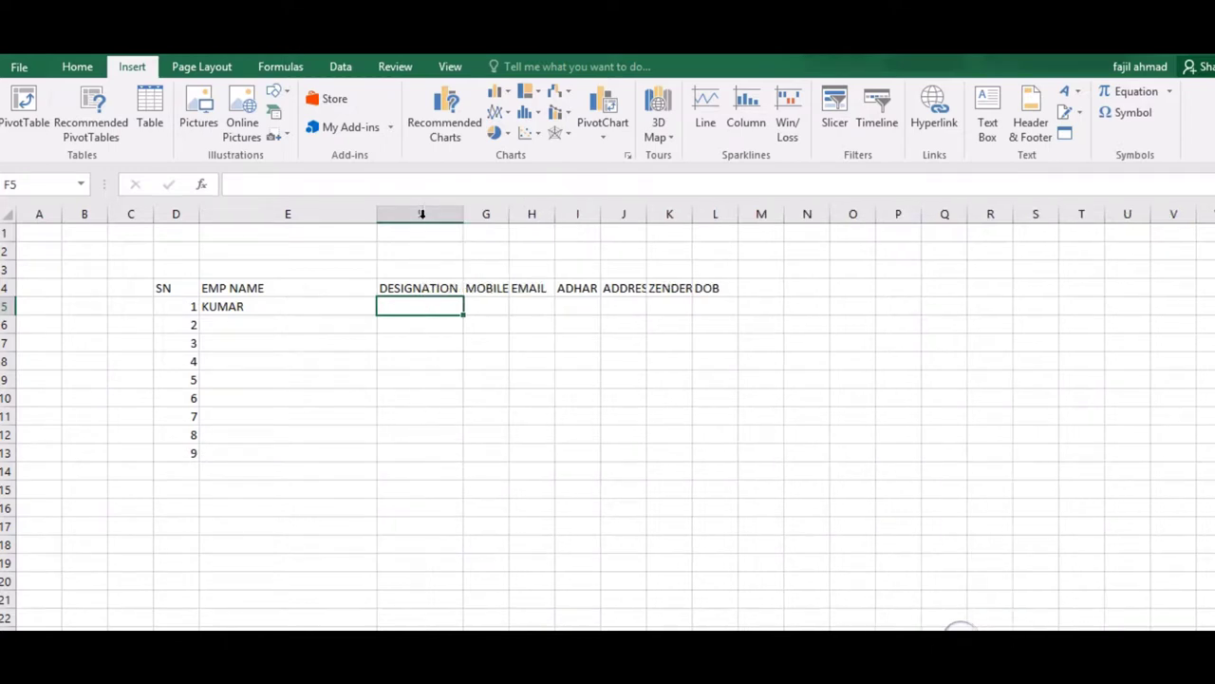
type("M")
type("D")
key("Tab")
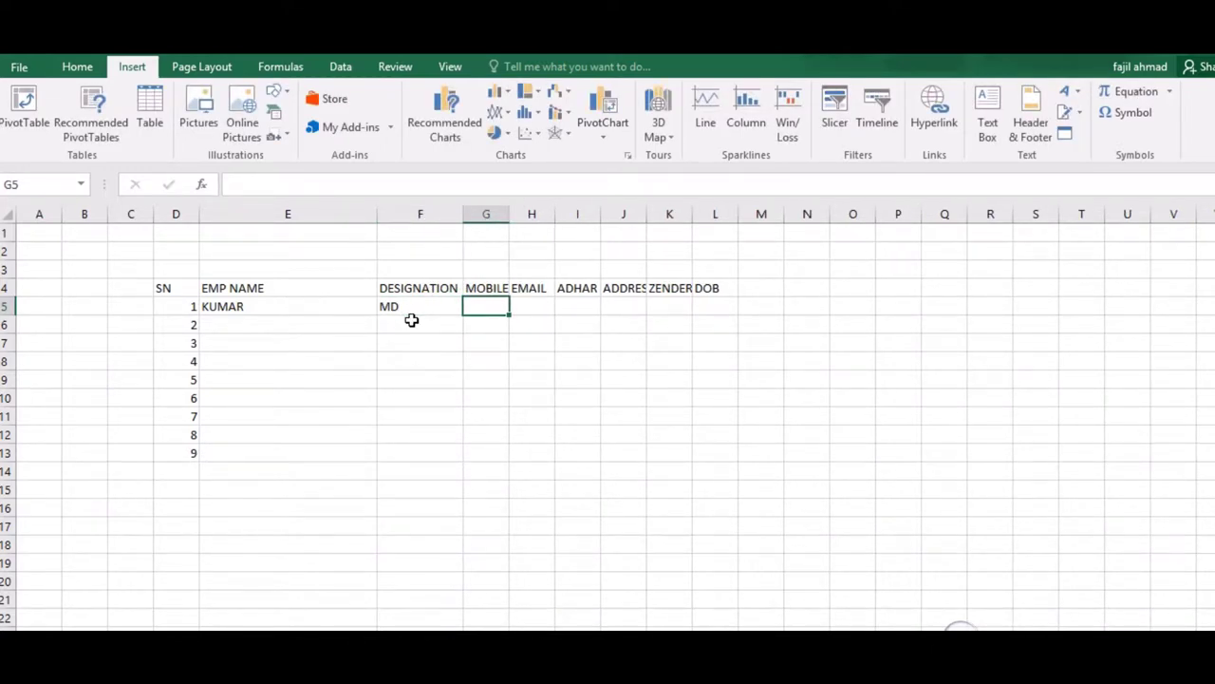
Step: Widen the MOBILE column and enter the employee's mobile number in G5
double_click(511, 214)
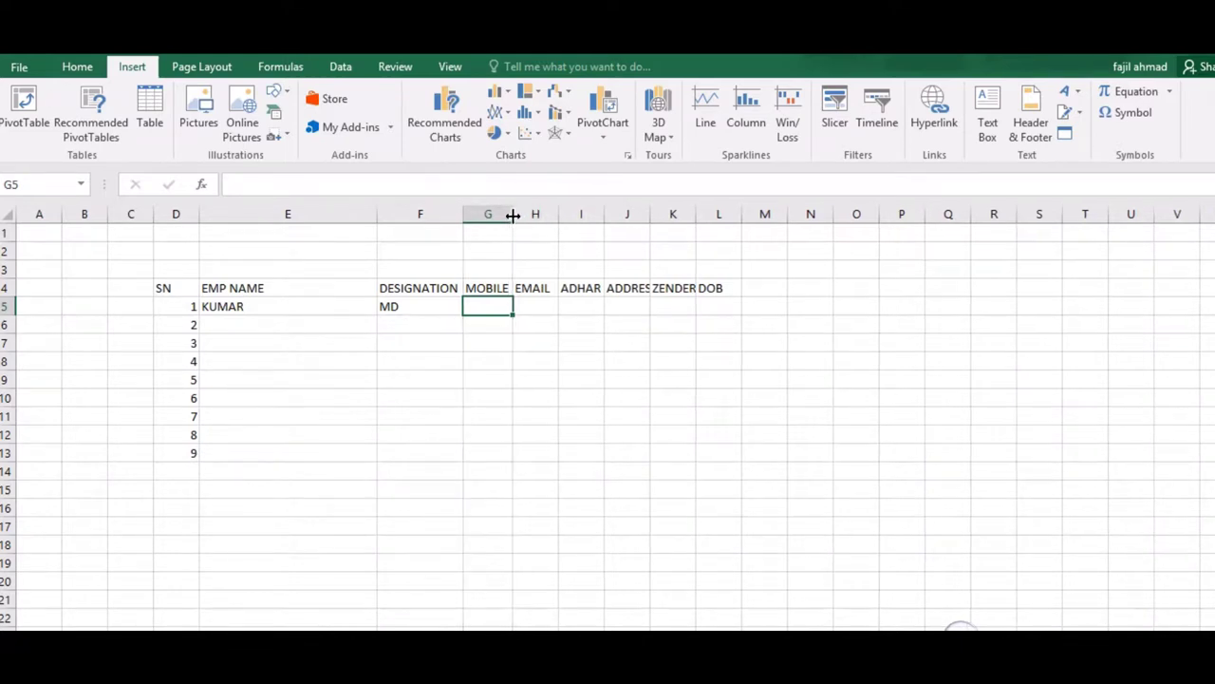
left_click_drag(512, 214, 539, 214)
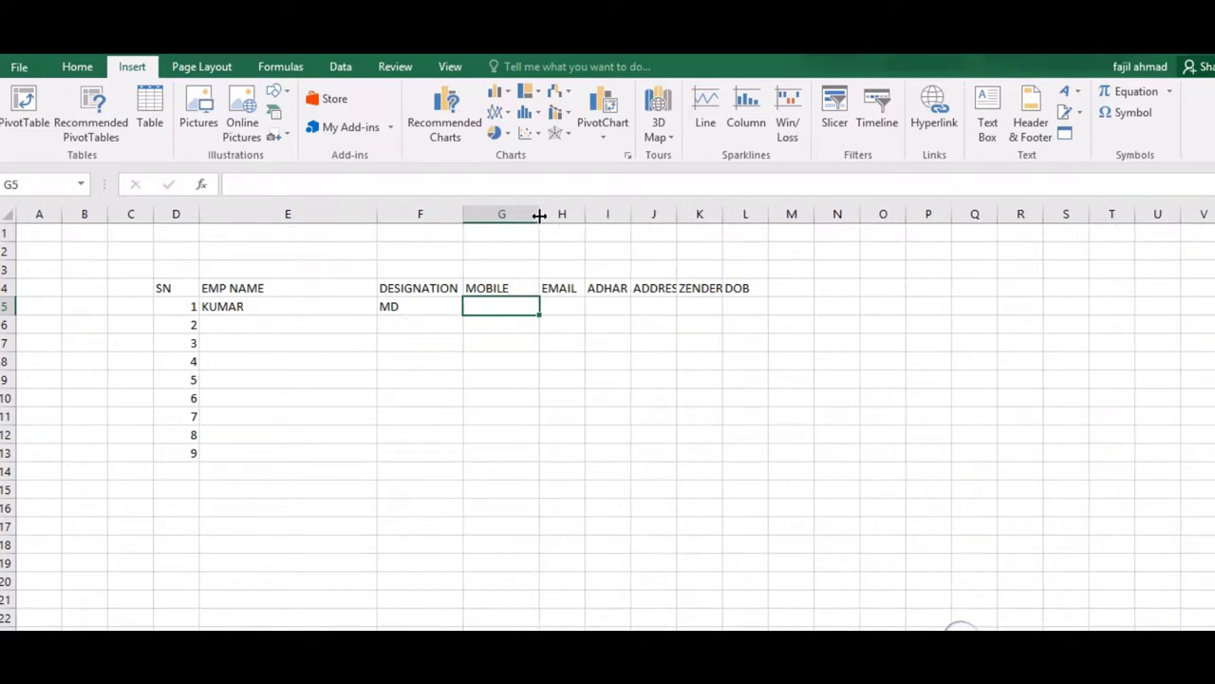
type("989765")
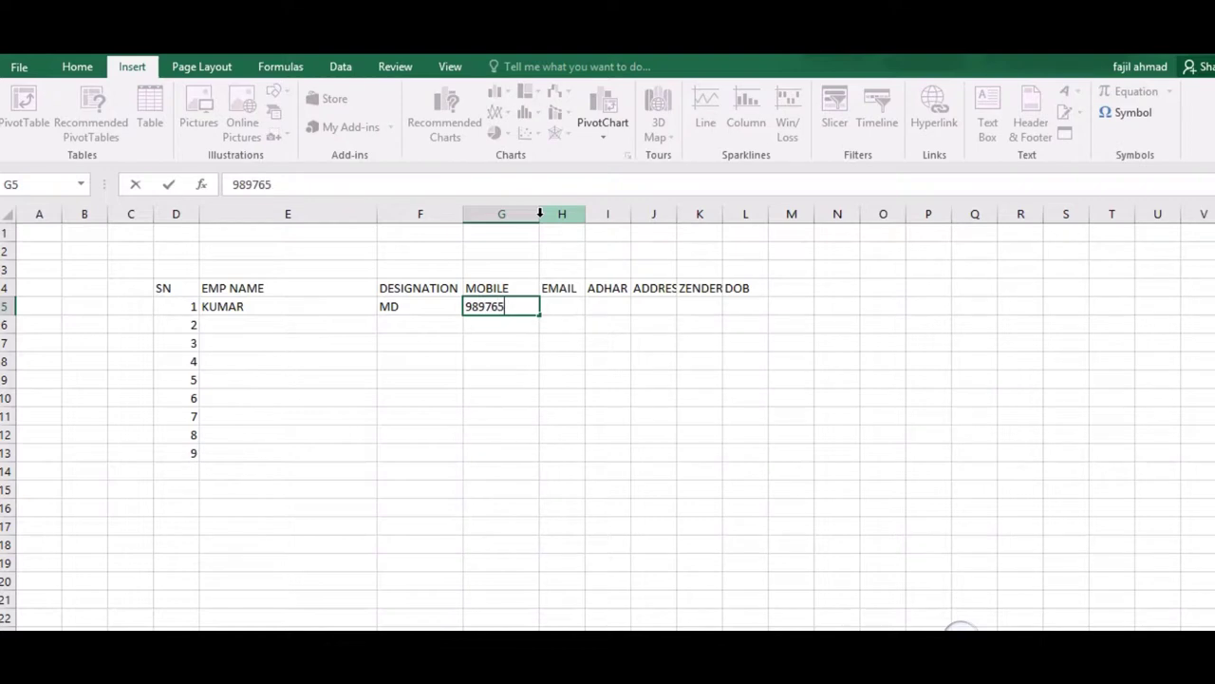
type("78")
type("9")
key("BackSpace")
key("BackSpace")
key("BackSpace")
key("BackSpace")
key("BackSpace")
key("BackSpace")
type("98765")
type("467")
key("Tab")
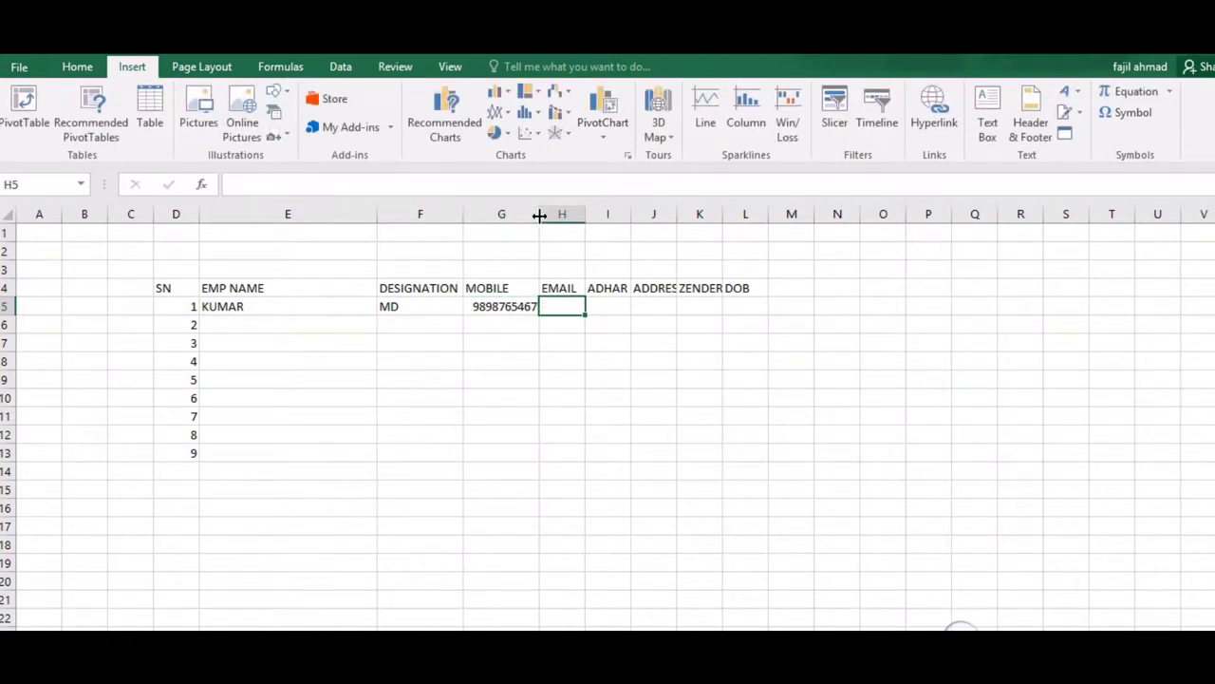
Step: Enter the employee's e-mail address in H5, then widen the EMAIL and ADHAR columns
type("KUUM")
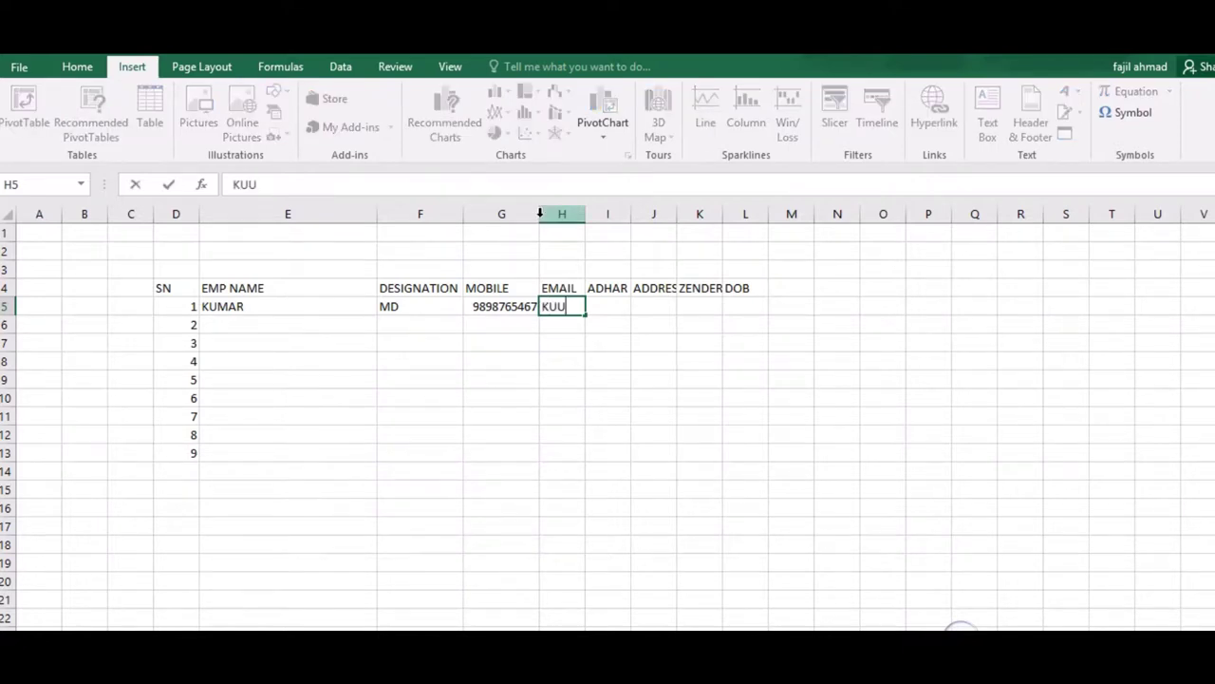
key("BackSpace")
key("BackSpace")
key("BackSpace")
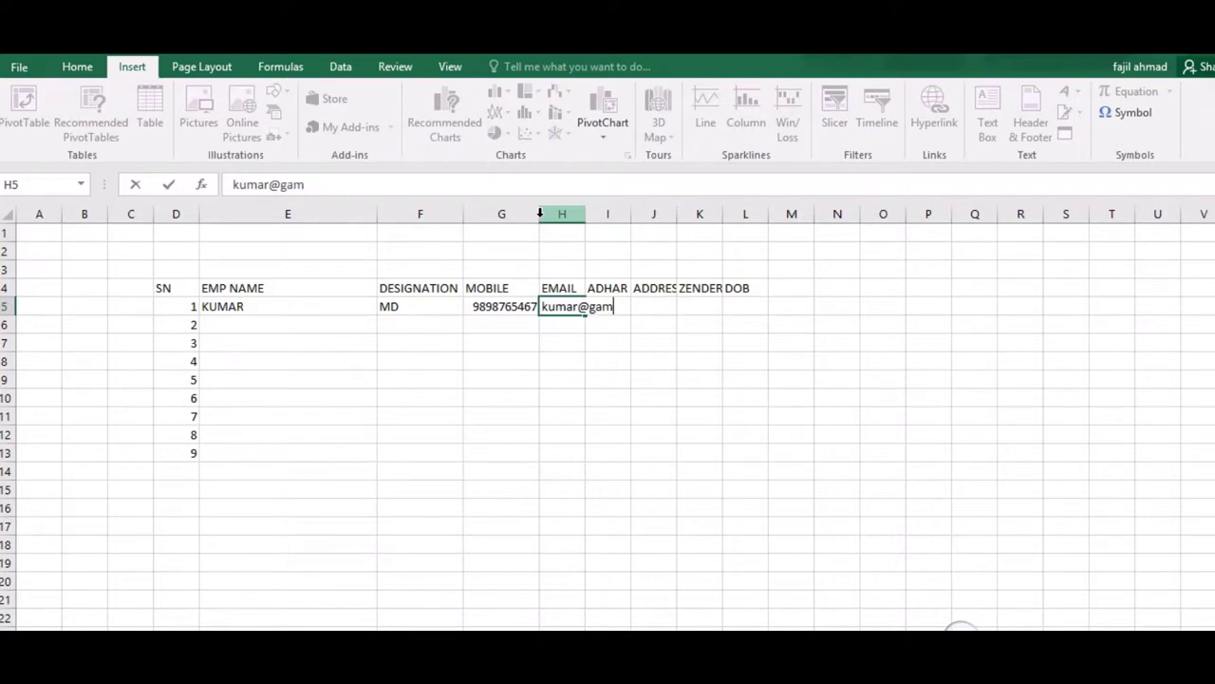
key("Tab")
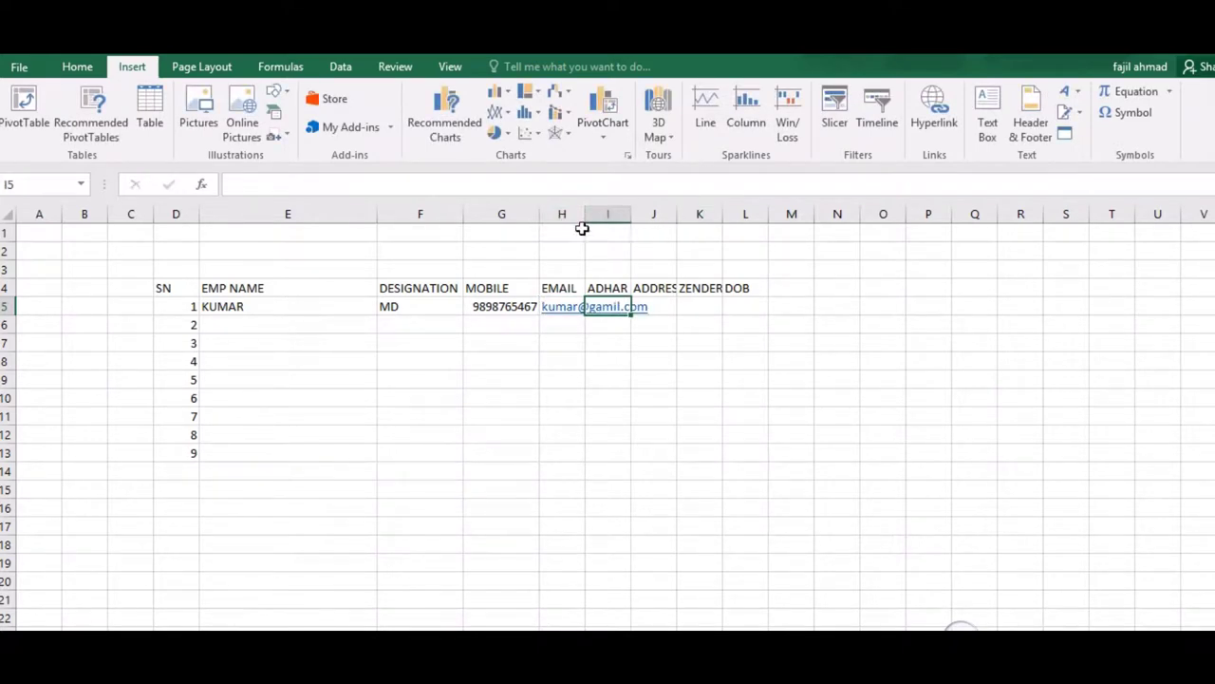
left_click_drag(584, 213, 585, 214)
double_click(584, 212)
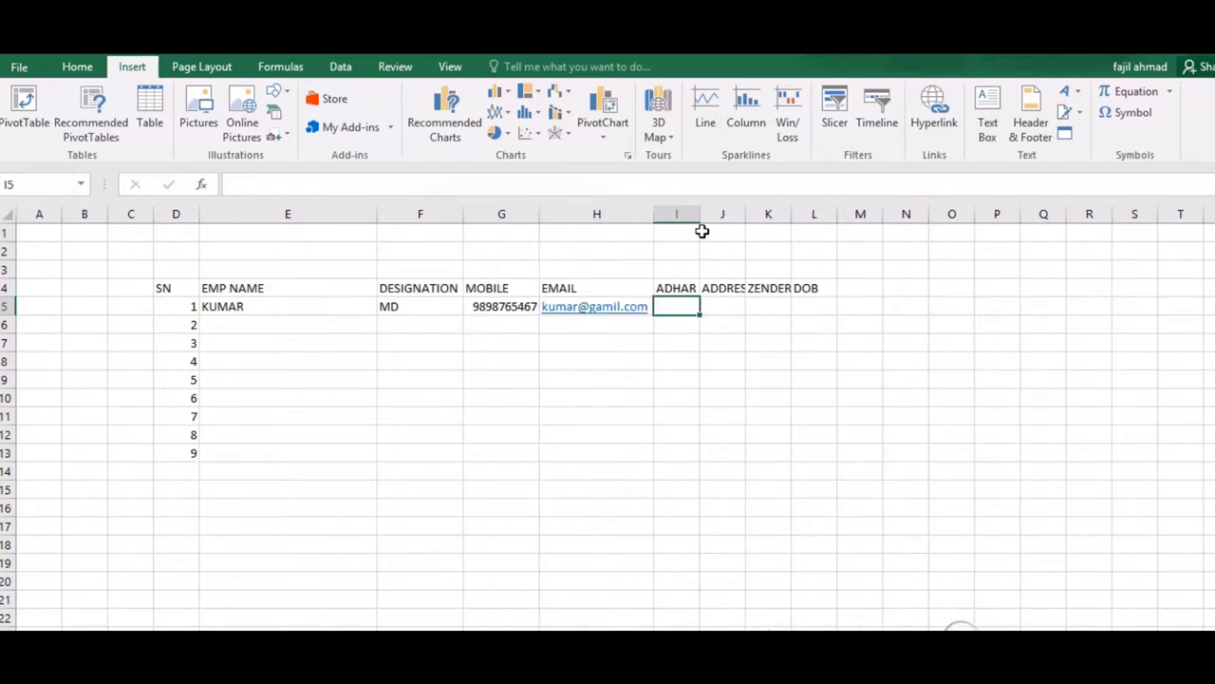
left_click_drag(700, 213, 802, 213)
Step: Enter the employee's Aadhaar number in cell I5
type("1")
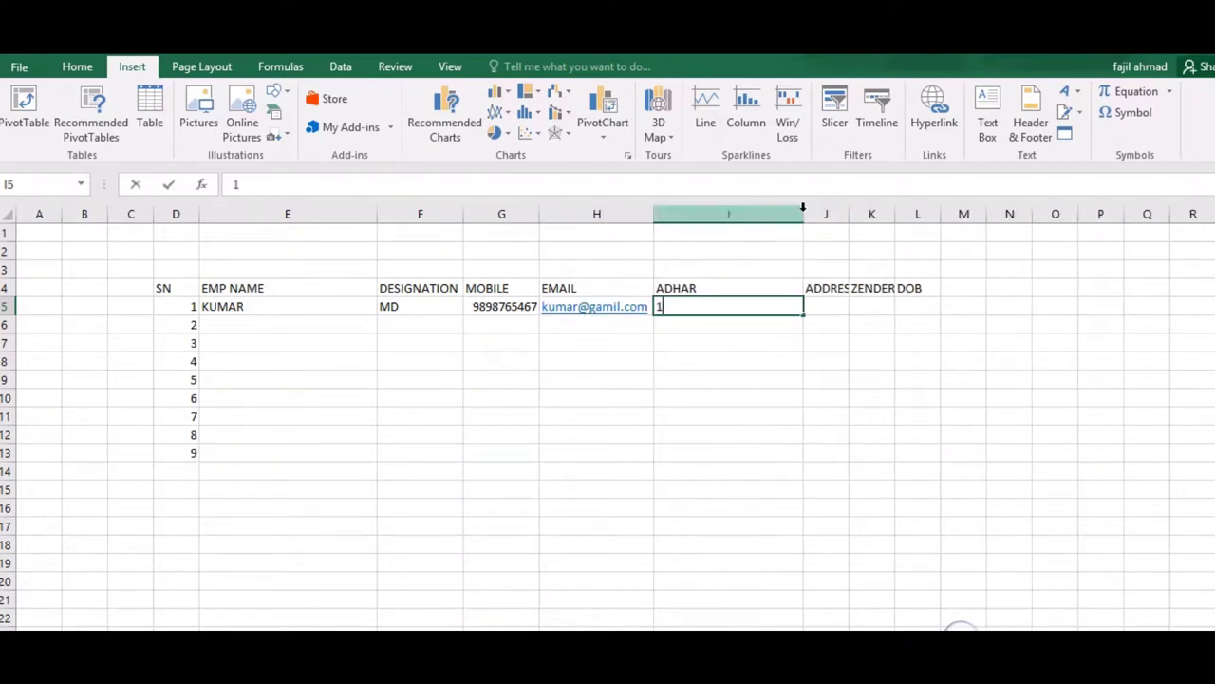
key("BackSpace")
type("8")
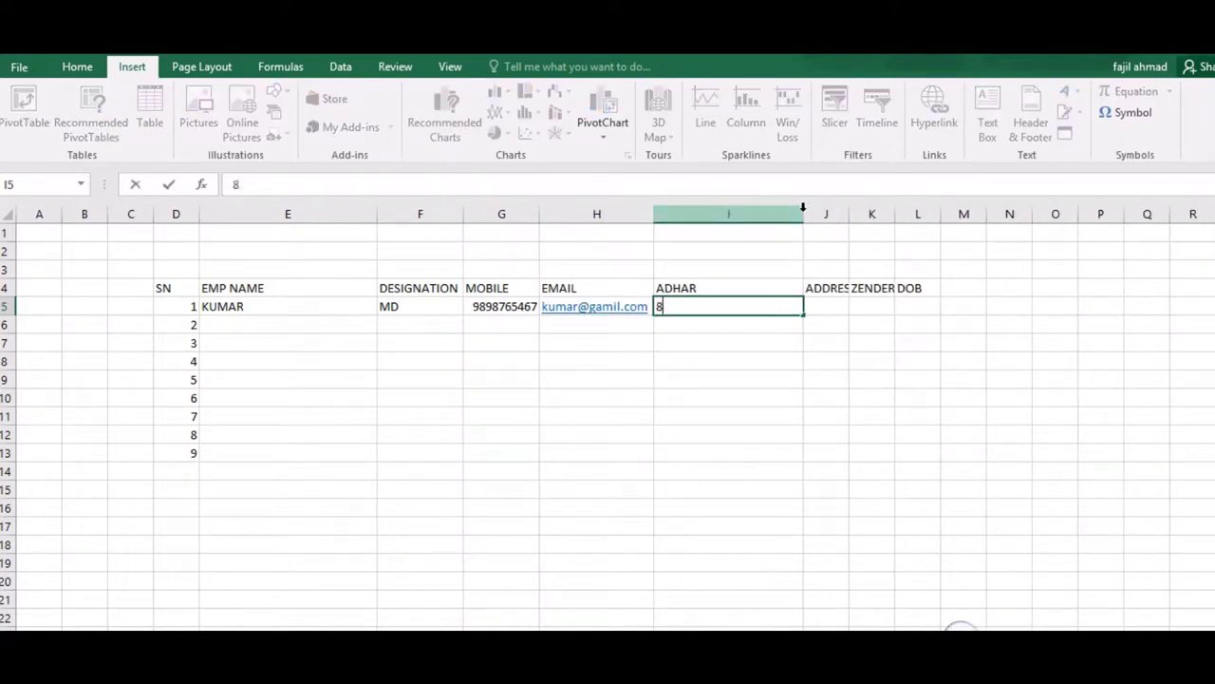
type("756432")
type("56789")
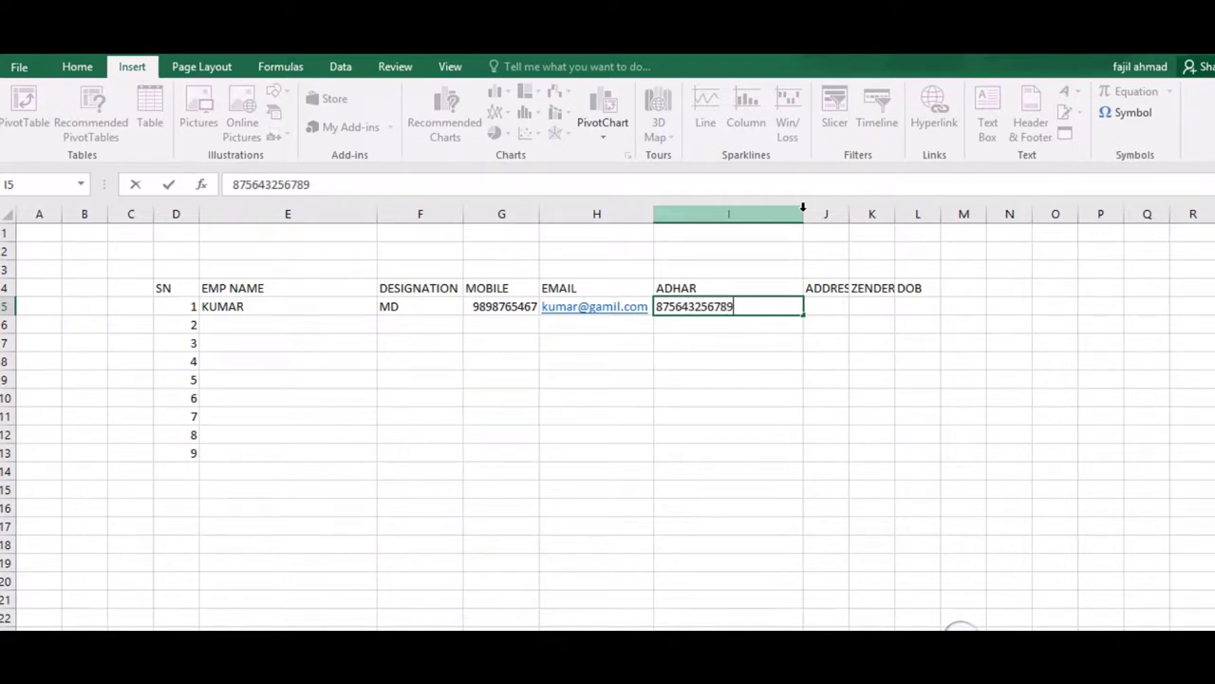
type("0654")
key("Tab")
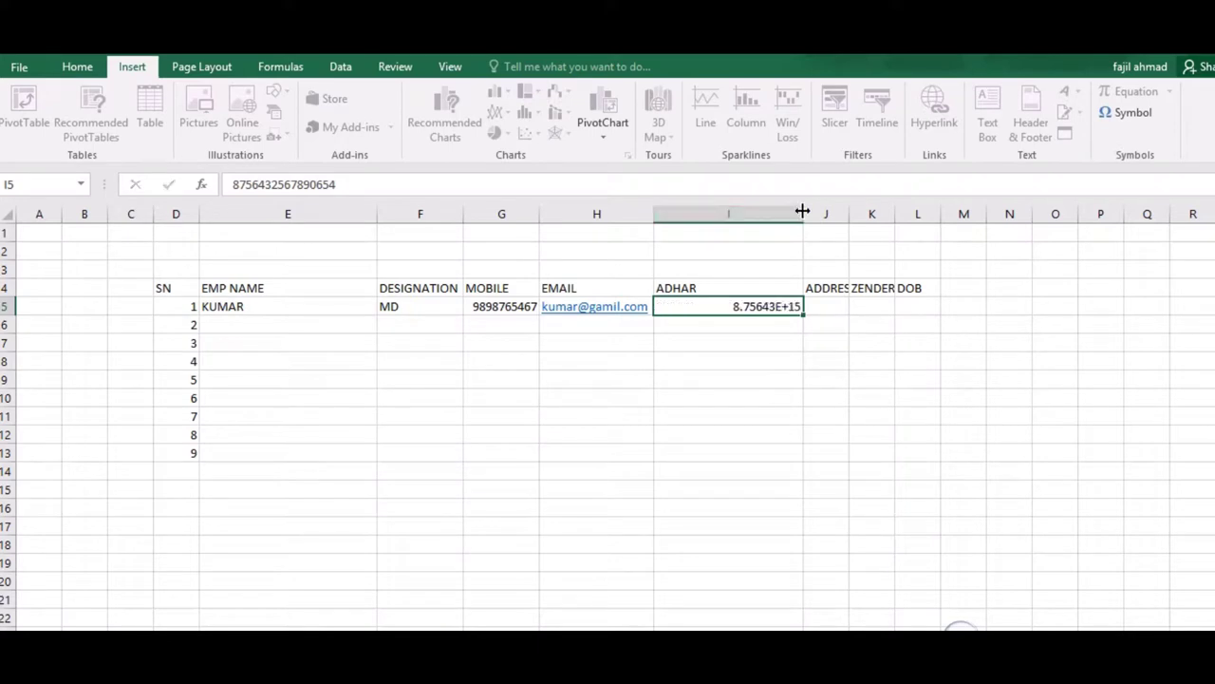
Step: Format I5 as Number so all Aadhaar digits display instead of scientific notation
left_click(745, 307)
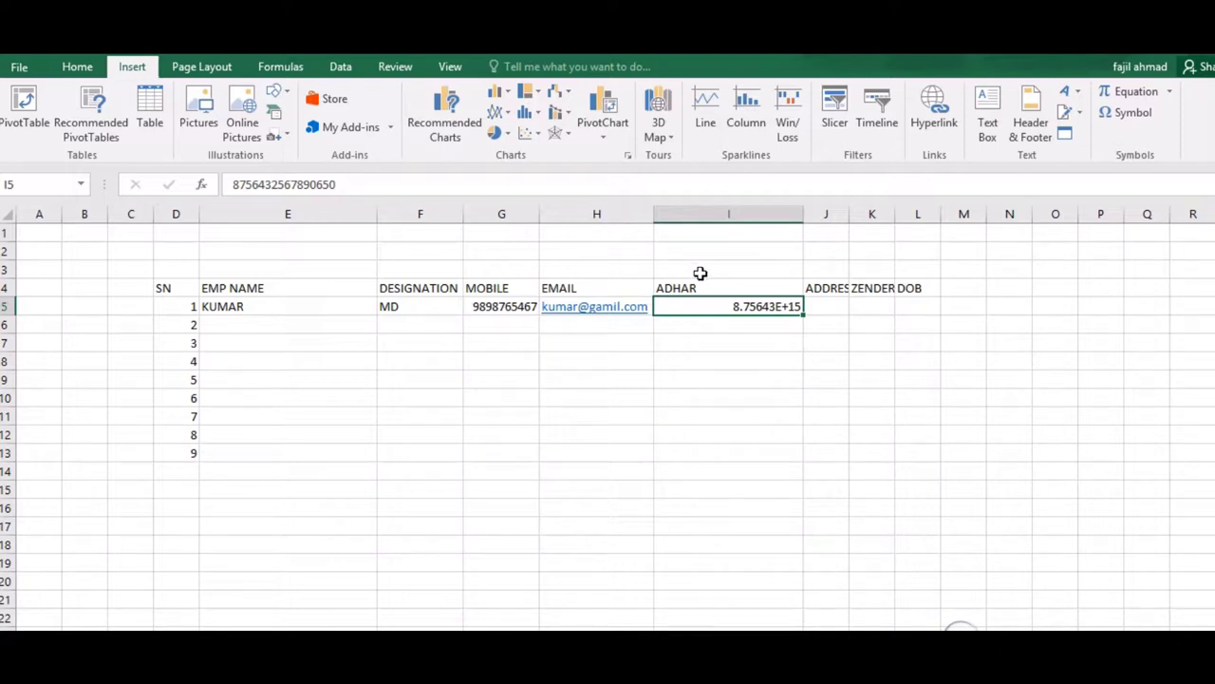
left_click(91, 68)
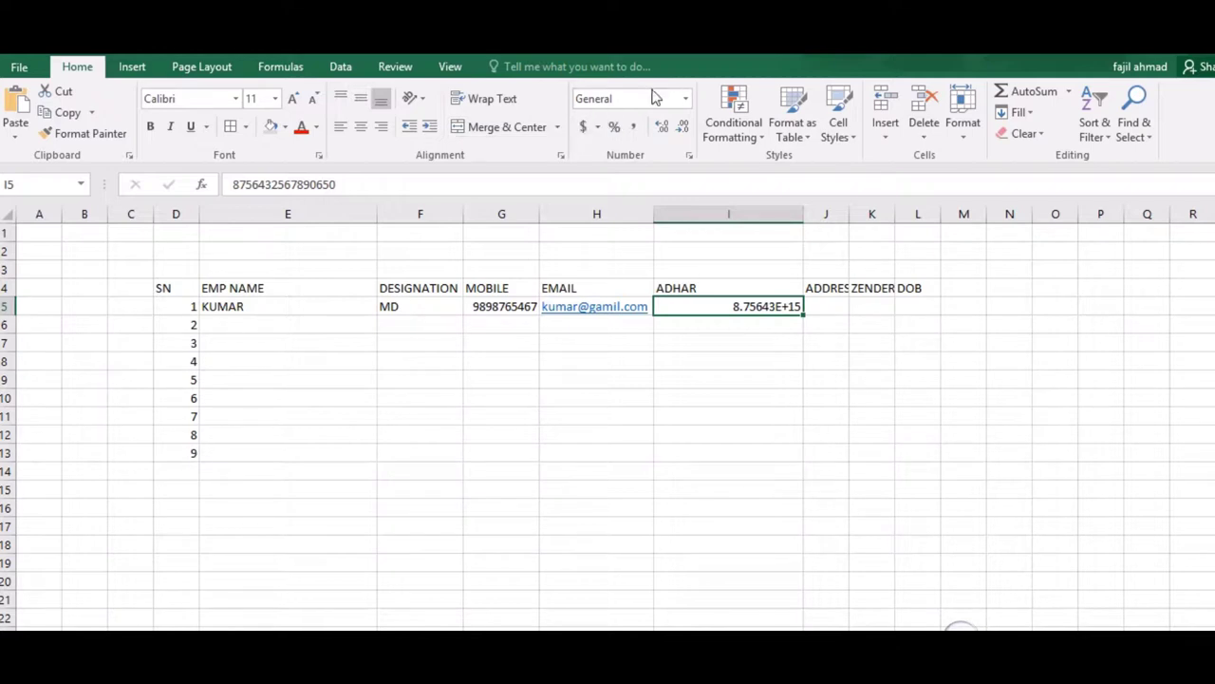
left_click(684, 98)
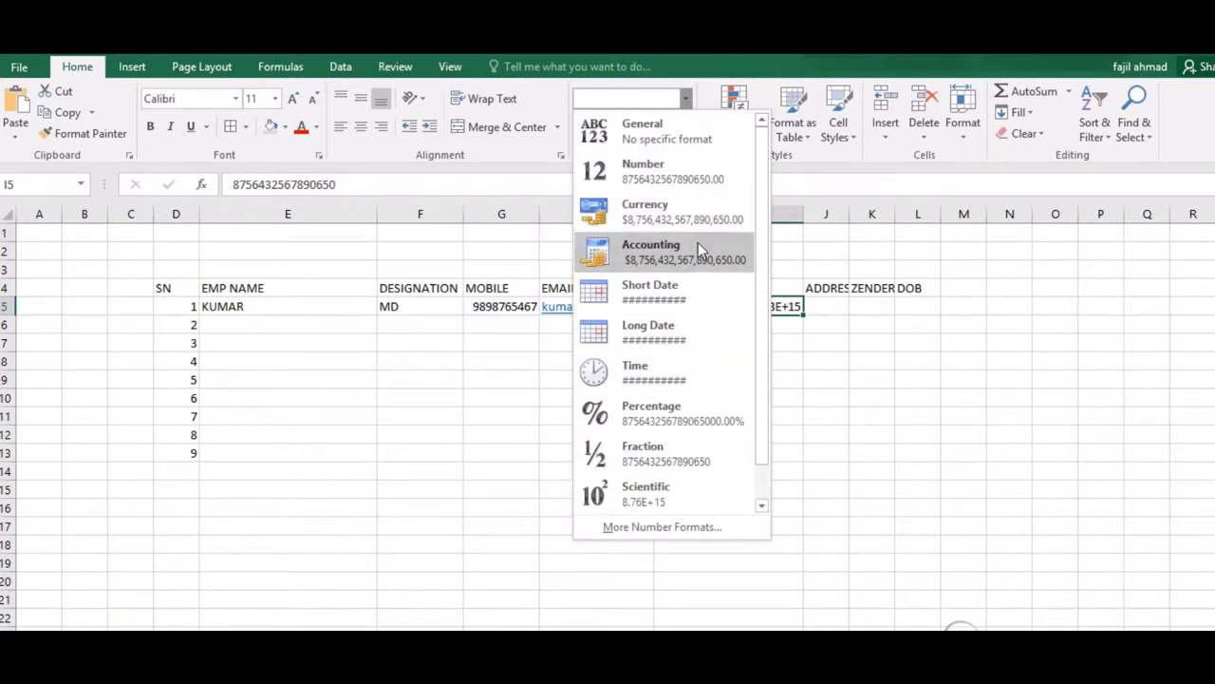
left_click(674, 176)
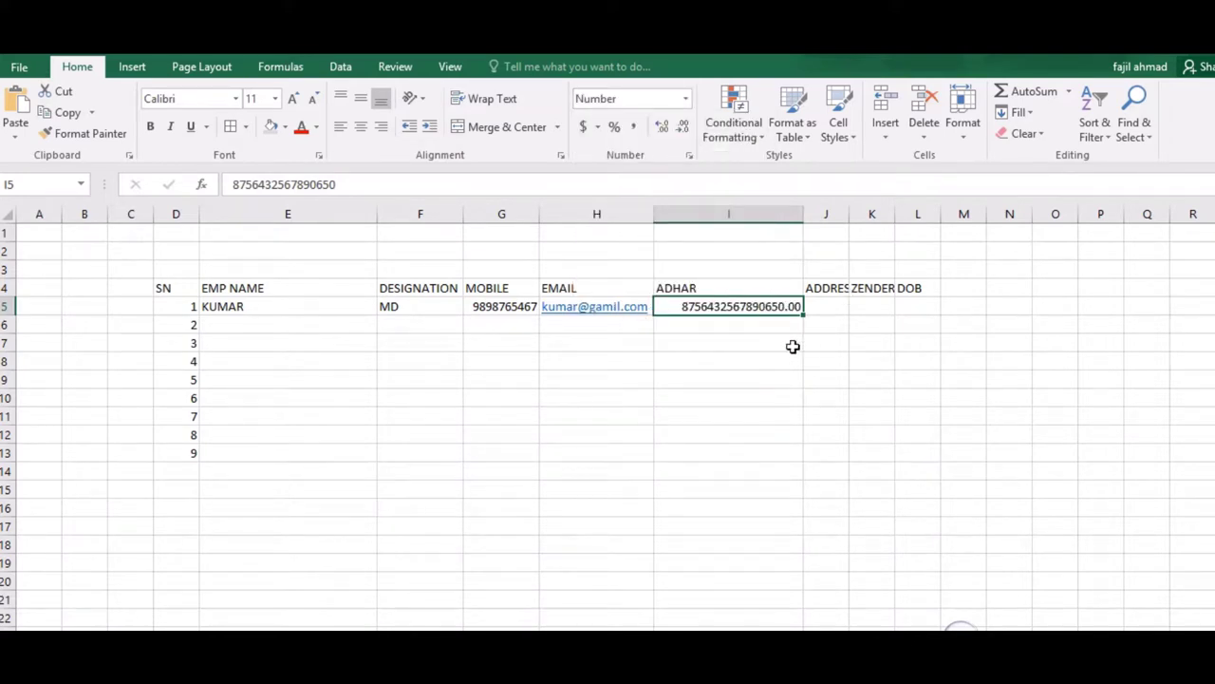
Step: Fit the ADDRESS column and enter the employee's address and gender male in J5:K5
left_click_drag(848, 218, 932, 217)
double_click(848, 218)
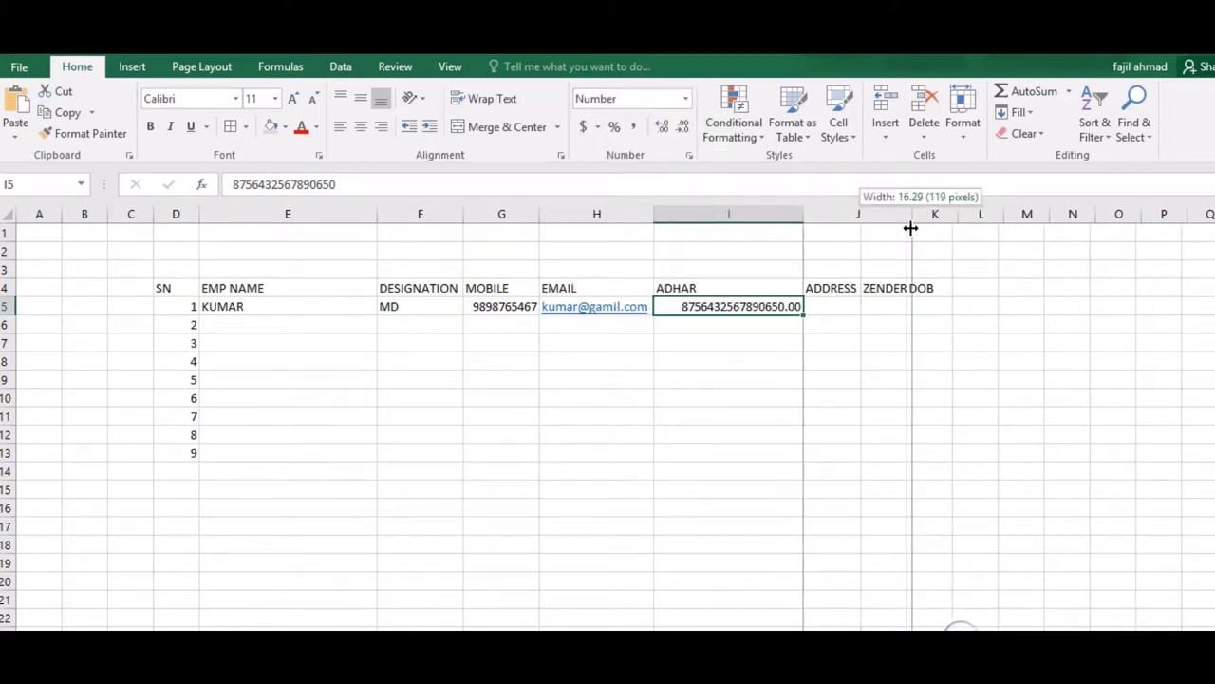
left_click(842, 305)
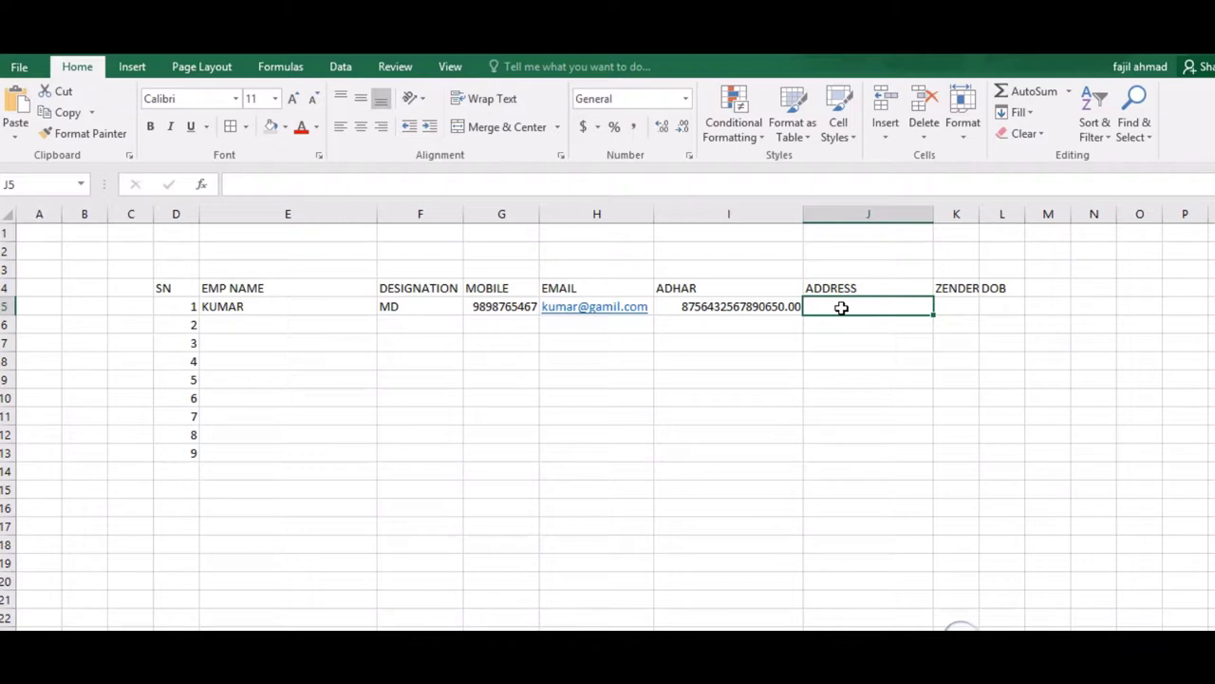
type("ndr")
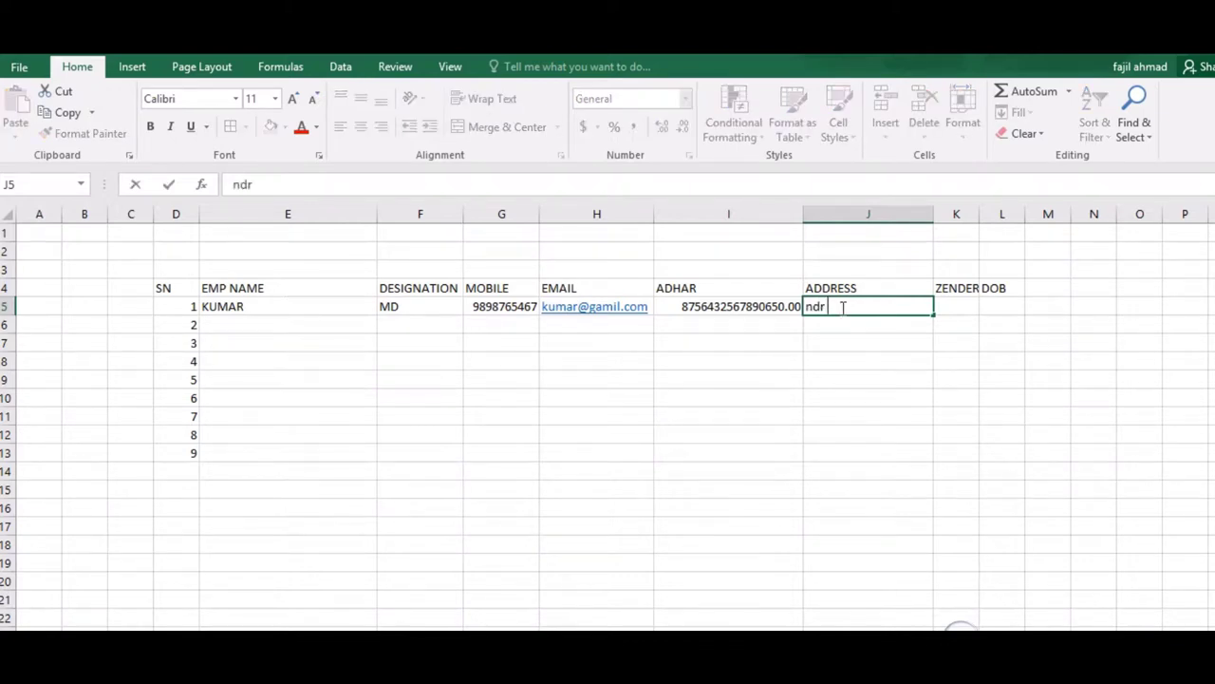
type(" vns")
key("Tab")
type("m")
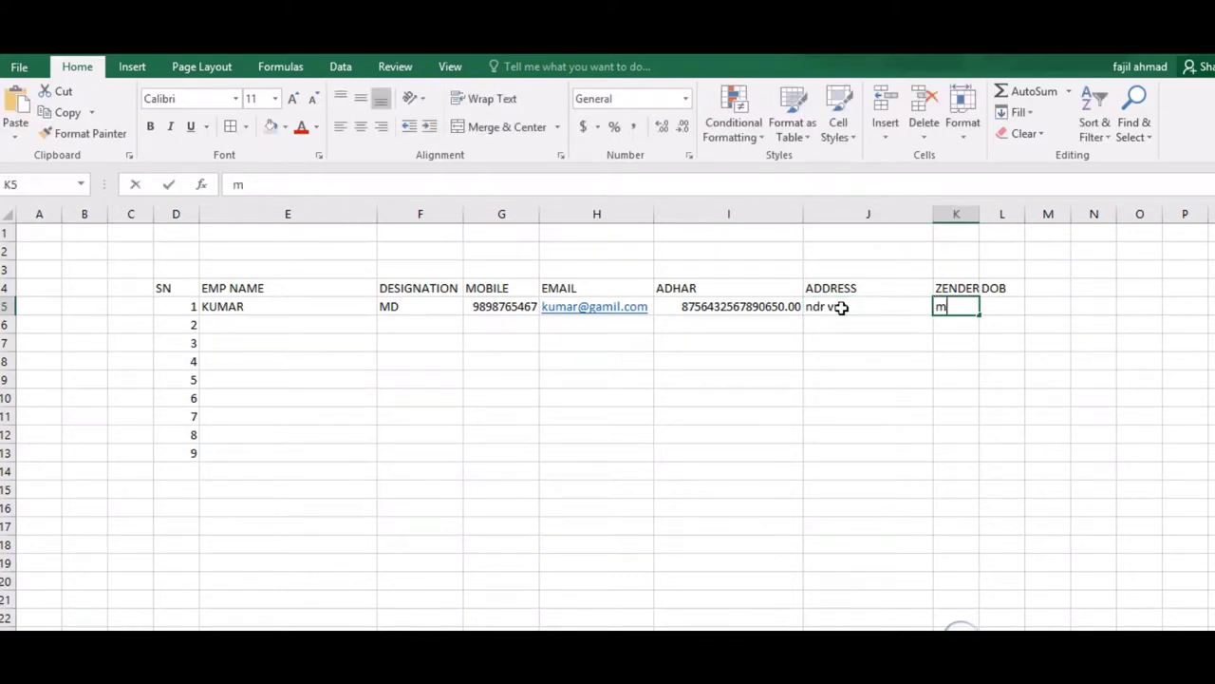
type("ale")
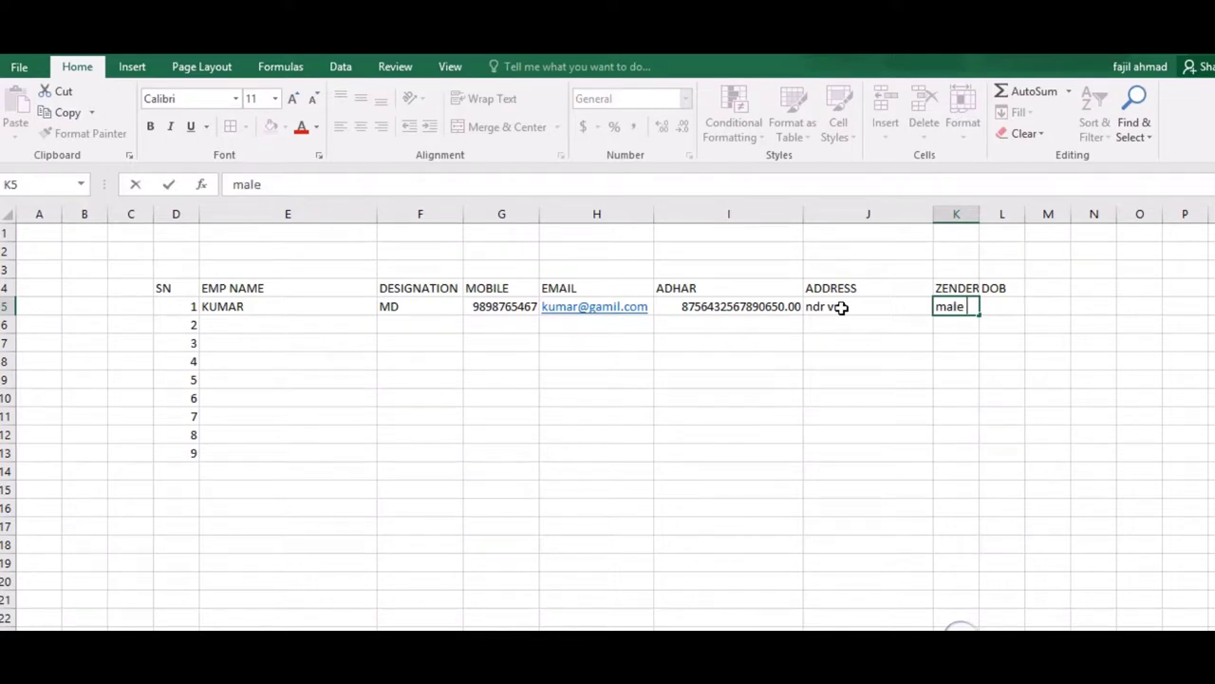
key("Tab")
type("20/011")
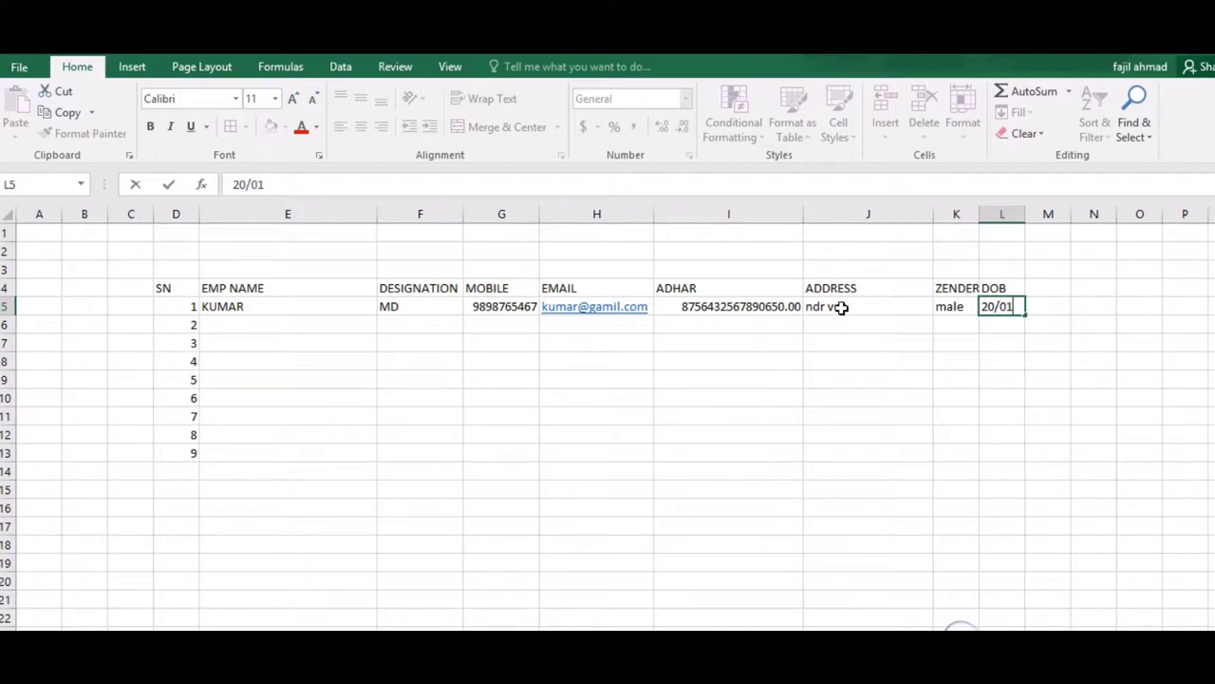
Step: Enter the date of birth 20/01/1999 in L5
type("99")
key("BackSpace")
key("BackSpace")
key("BackSpace")
type("999")
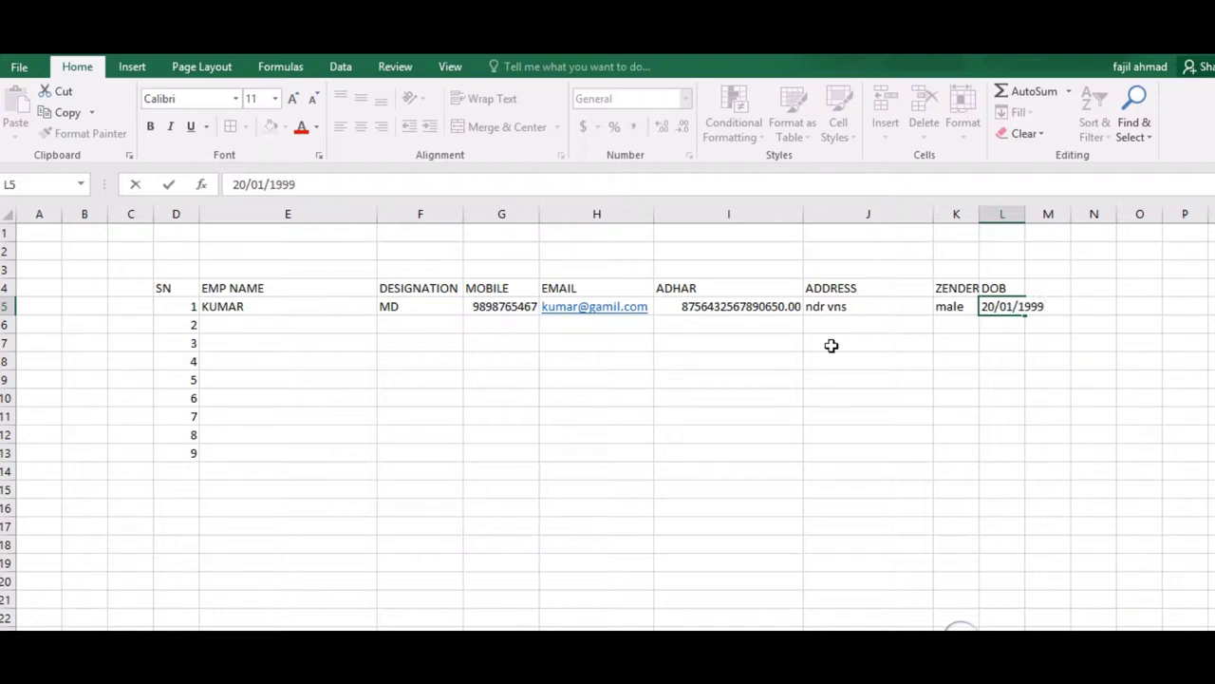
left_click(742, 408)
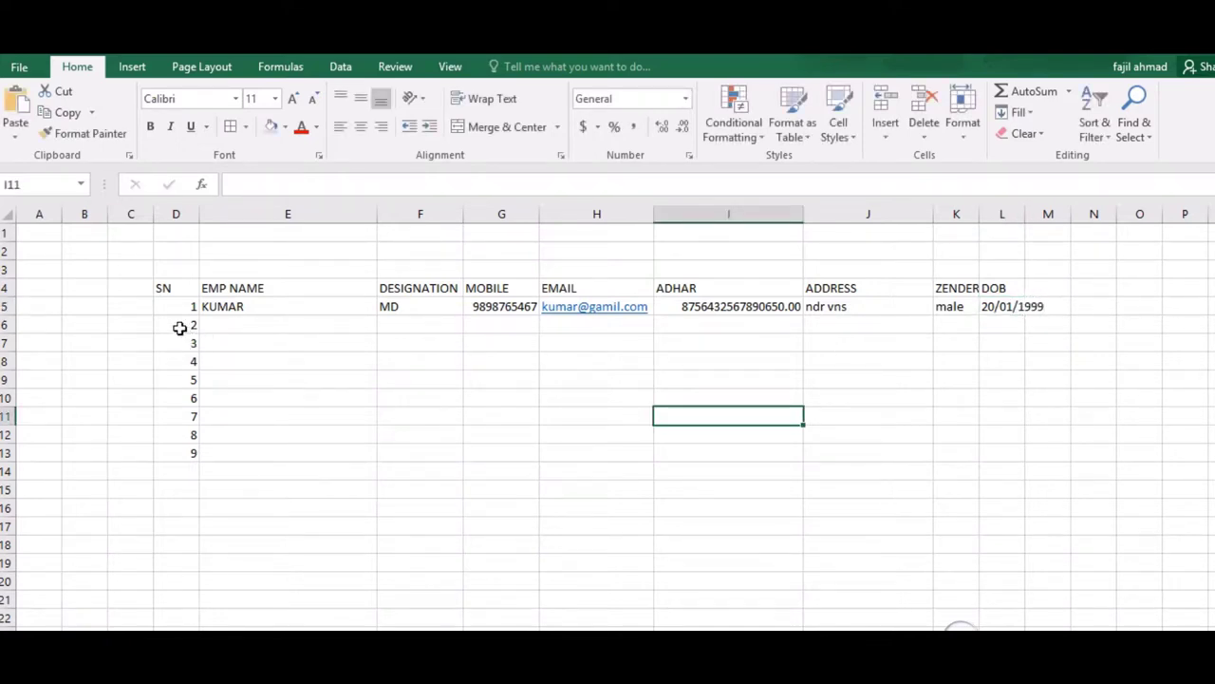
Step: Clear serial numbers 2 to 9 from D6:D13
left_click_drag(185, 327, 184, 448)
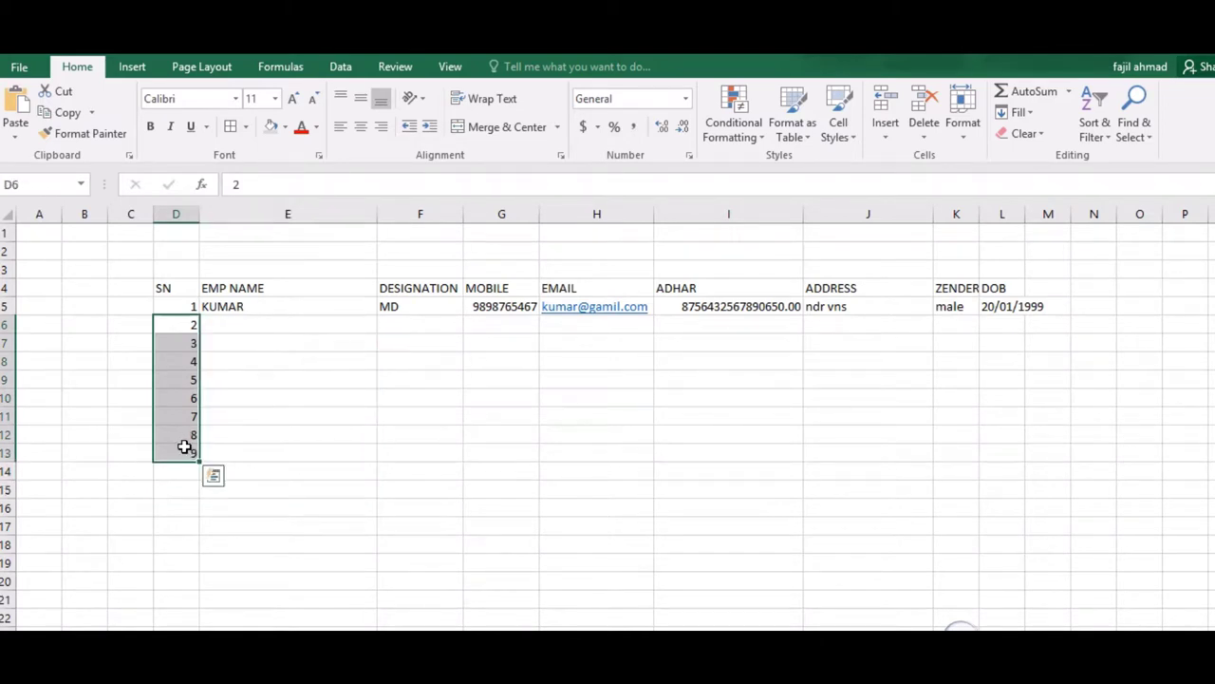
key("Delete")
left_click(305, 362)
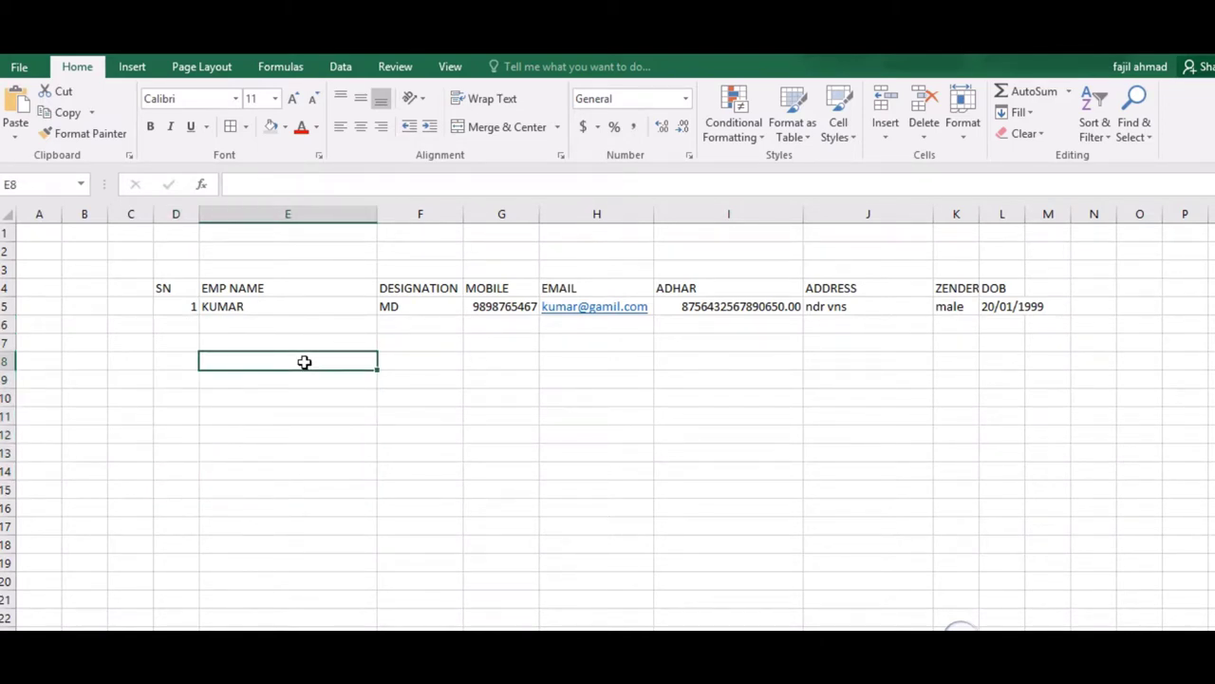
left_click(247, 339)
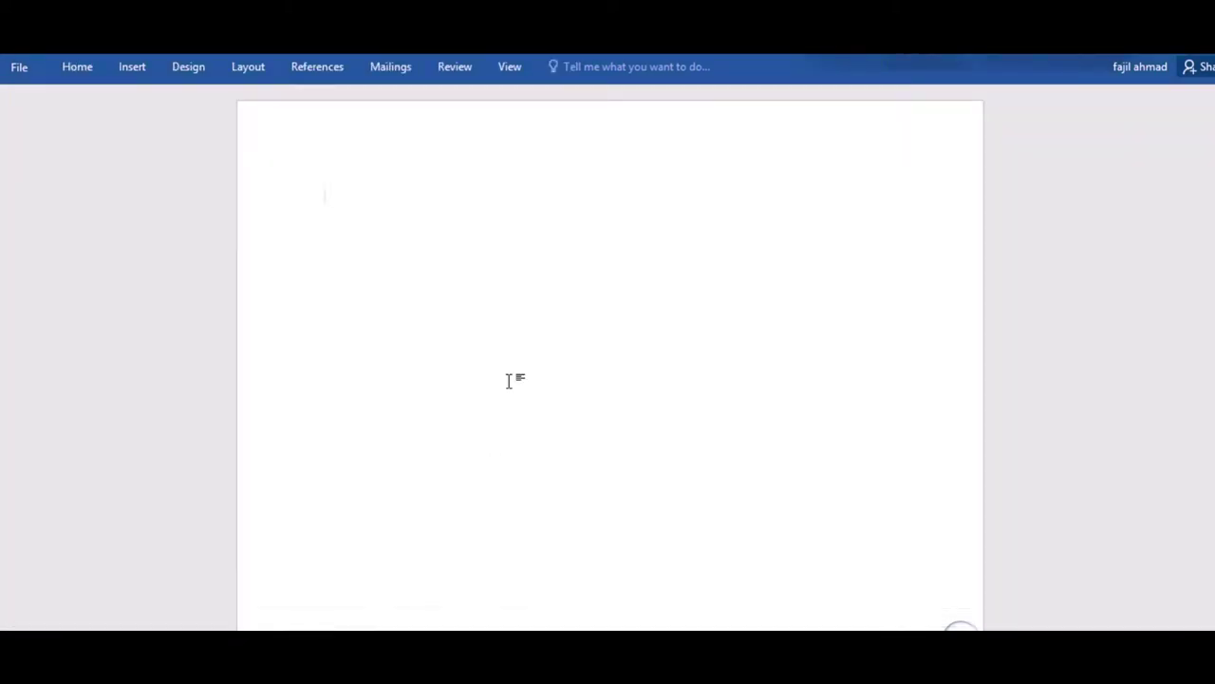
Step: Look through Word's table insertion options without inserting anything, then return to Excel
left_click(82, 68)
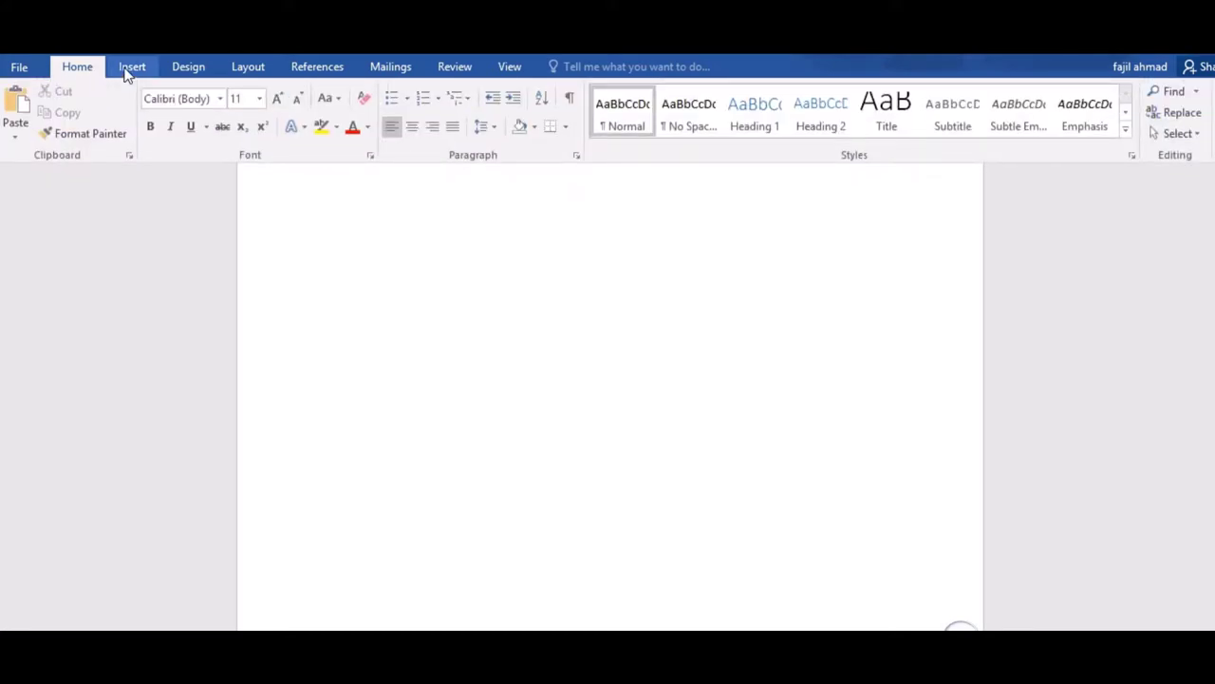
left_click(133, 68)
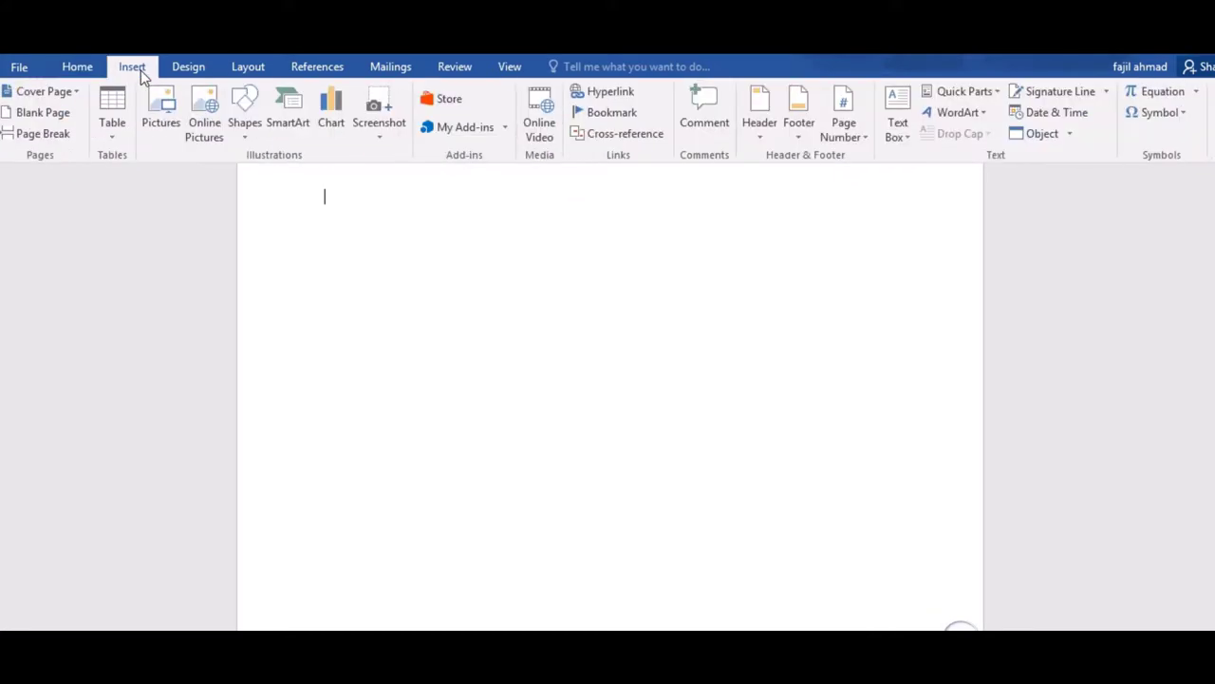
left_click(112, 112)
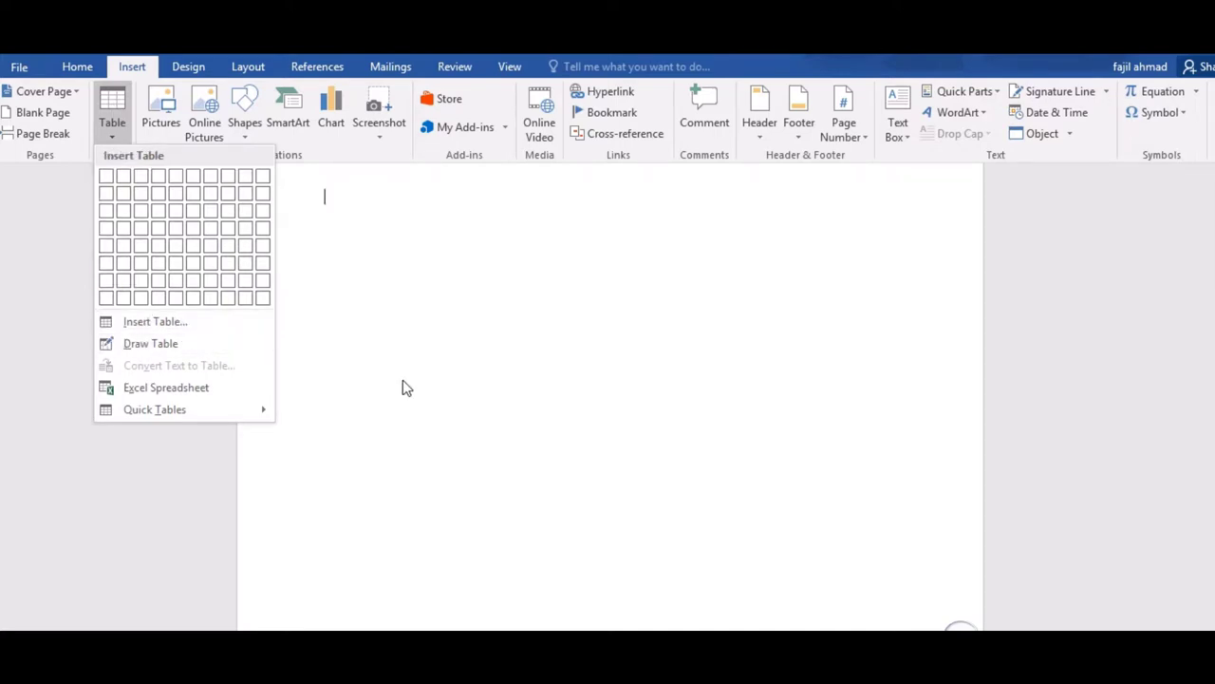
left_click(406, 623)
left_click(407, 660)
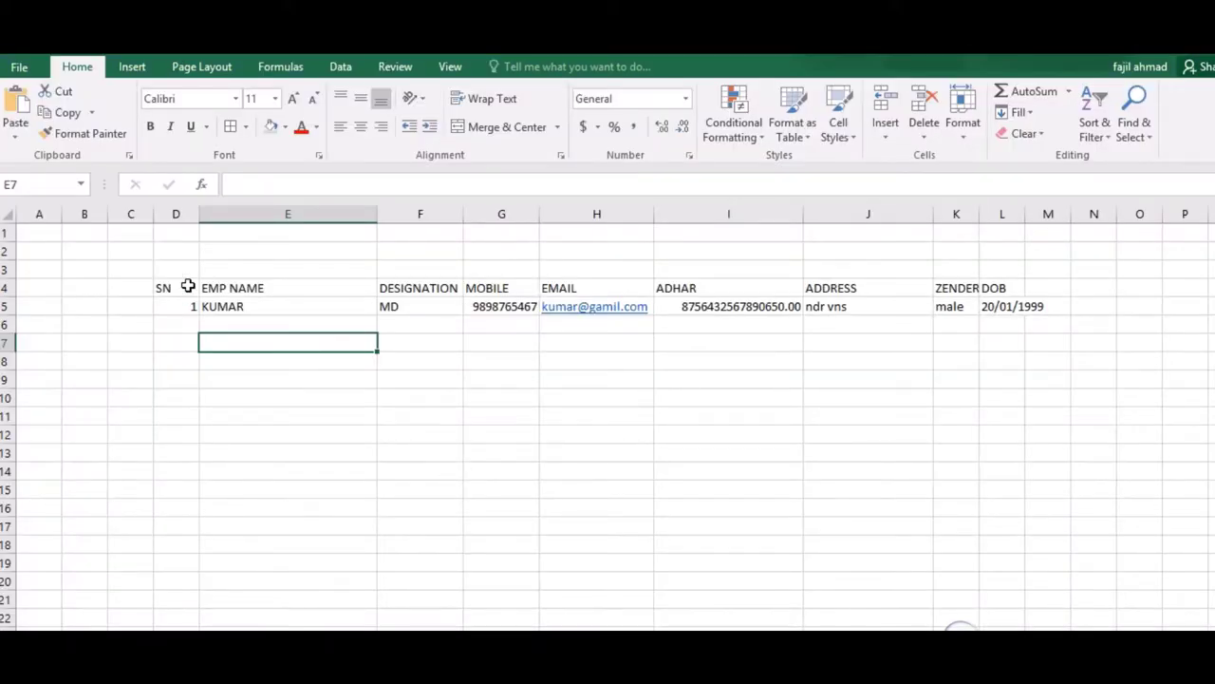
Step: Enter 1 in D3 and fill it across row 3 to column M
left_click(184, 283)
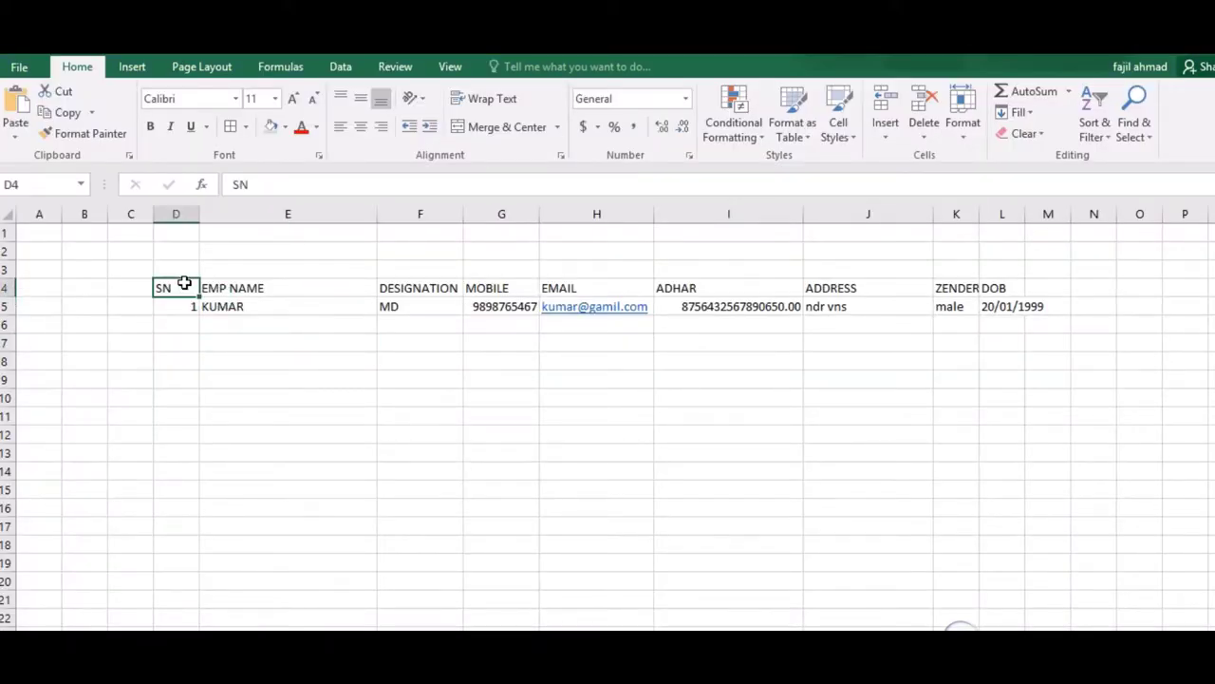
key("Up")
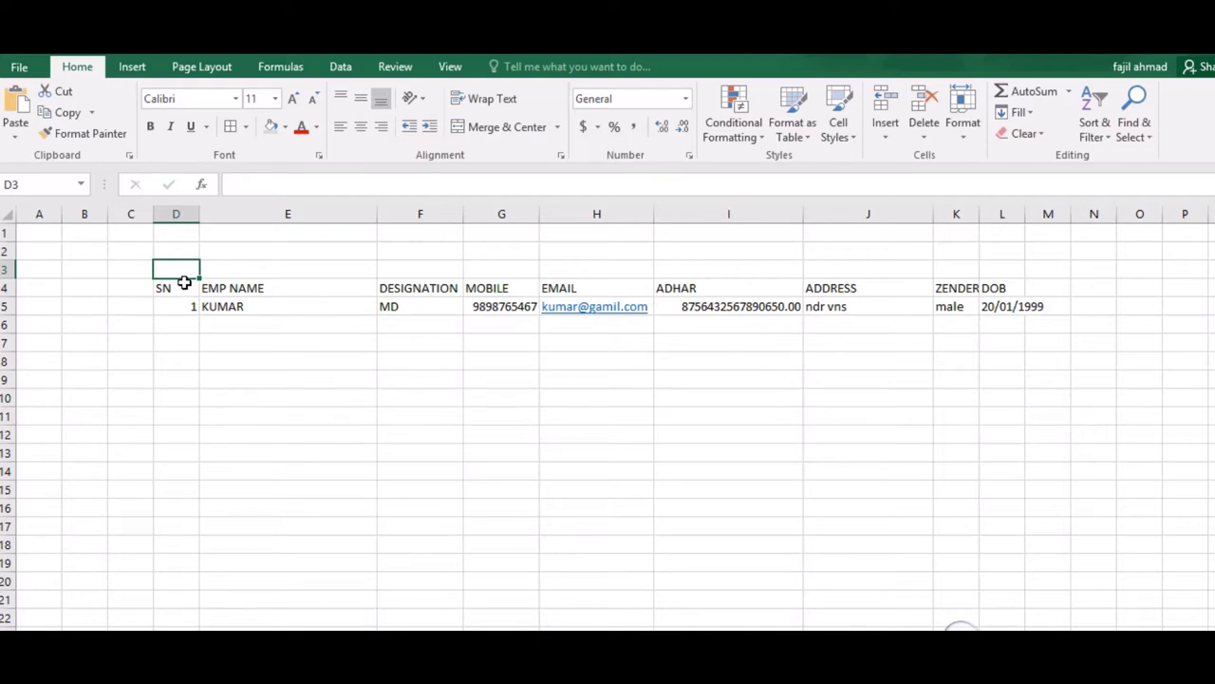
type("1")
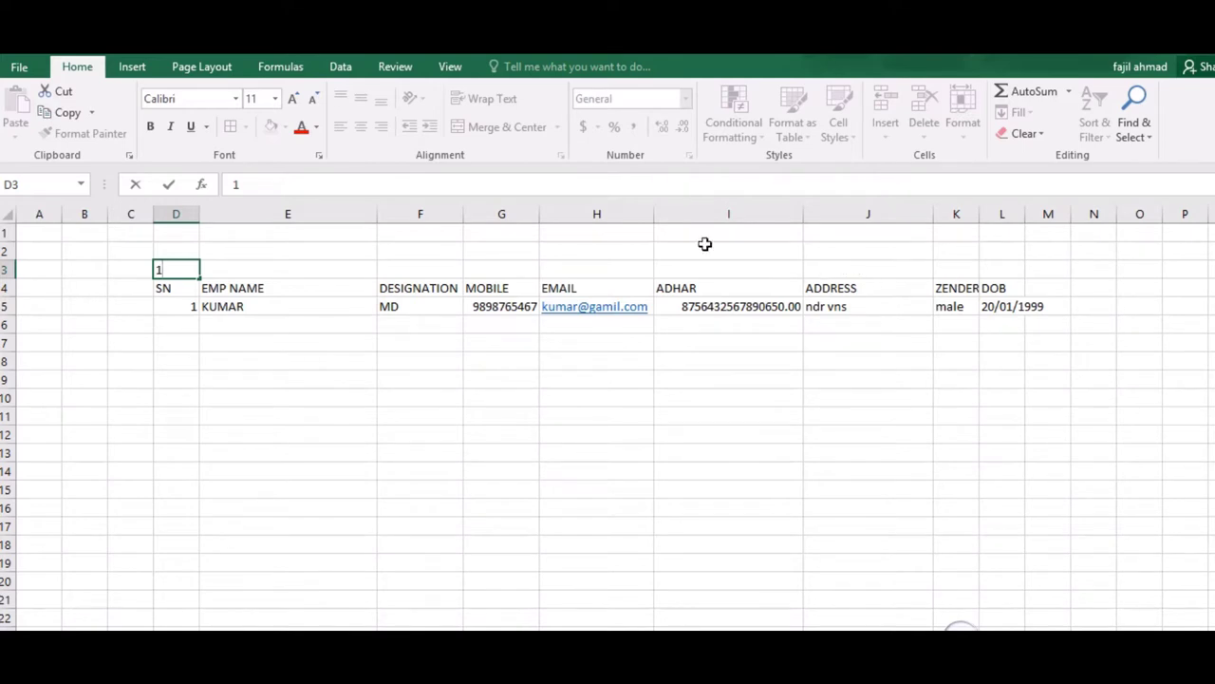
left_click(499, 269)
left_click(183, 269)
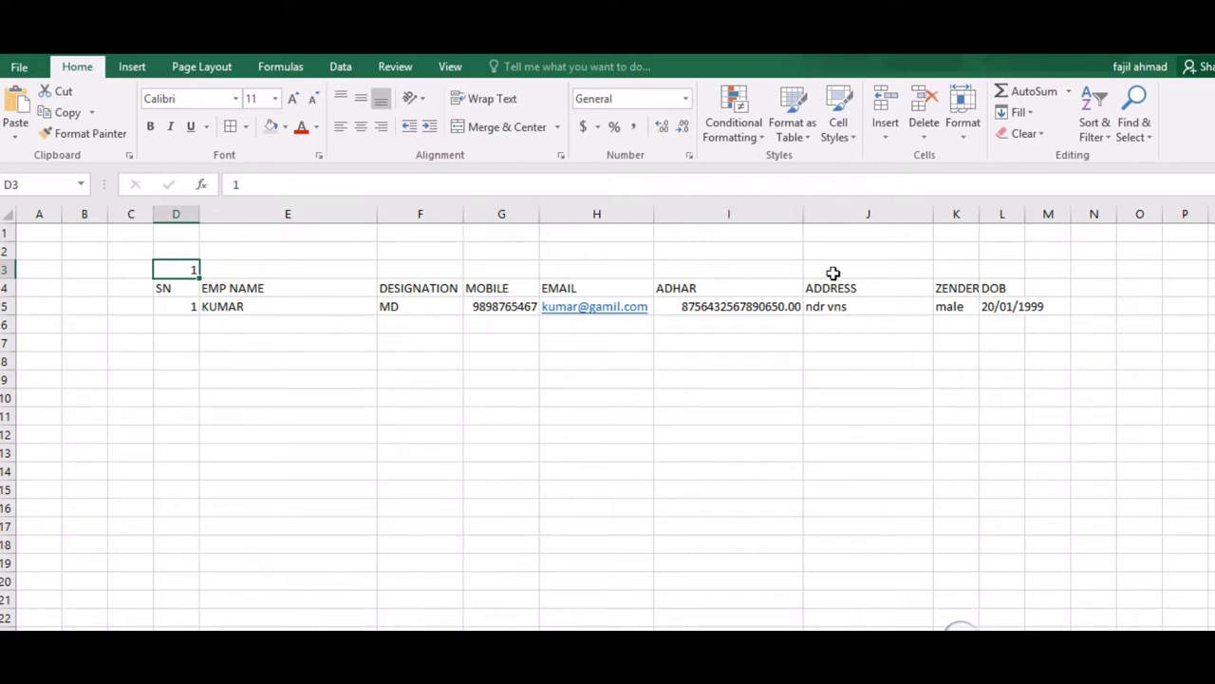
left_click(1005, 265)
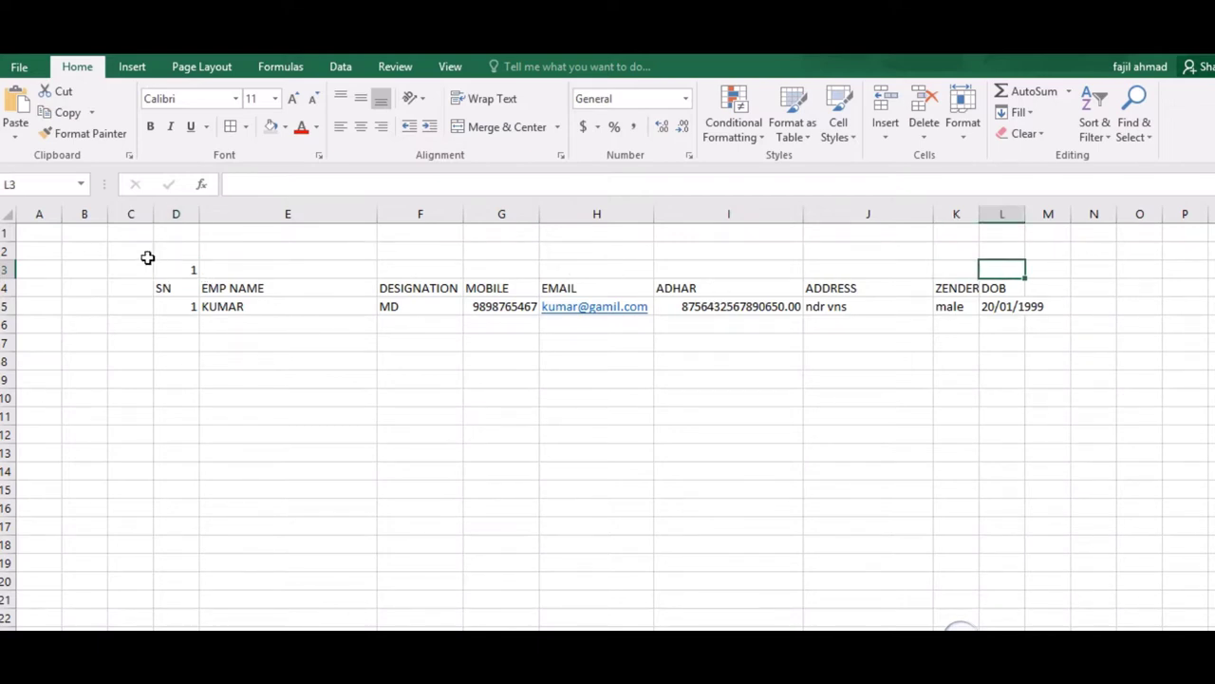
left_click(189, 271)
left_click_drag(198, 277, 452, 277)
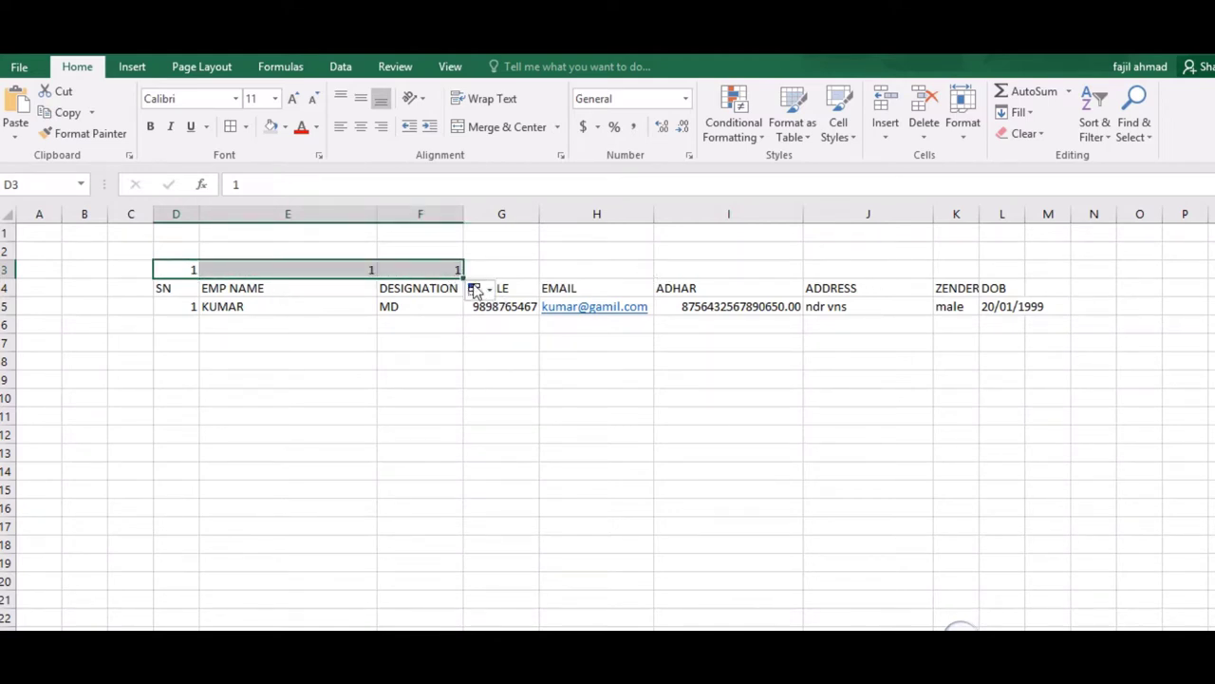
left_click_drag(602, 286, 1054, 282)
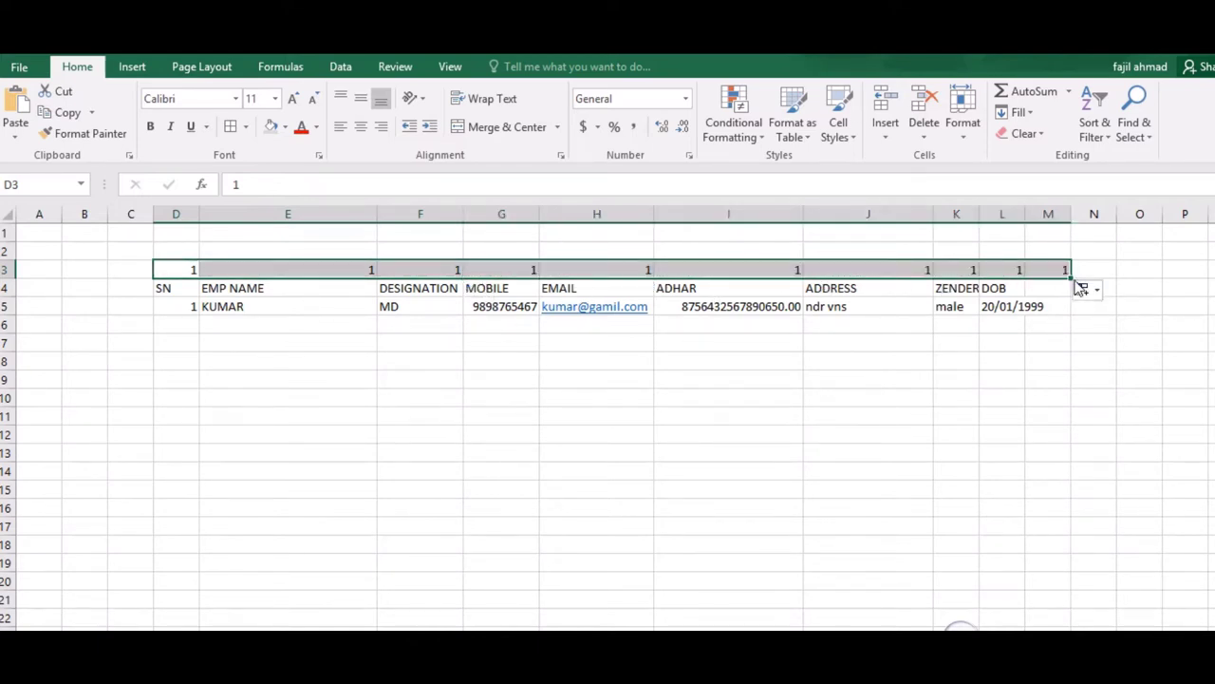
Step: Set the row 3 fill to copies of 1, then delete them so row 3 is empty
left_click(1100, 306)
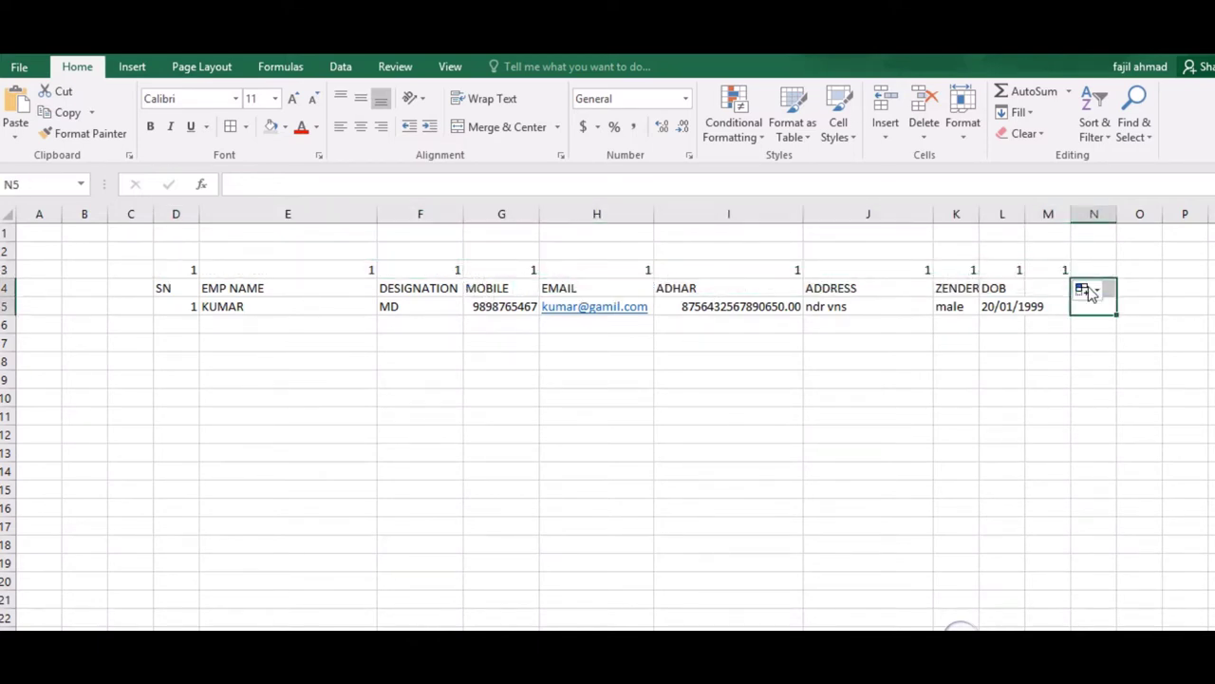
left_click(1095, 292)
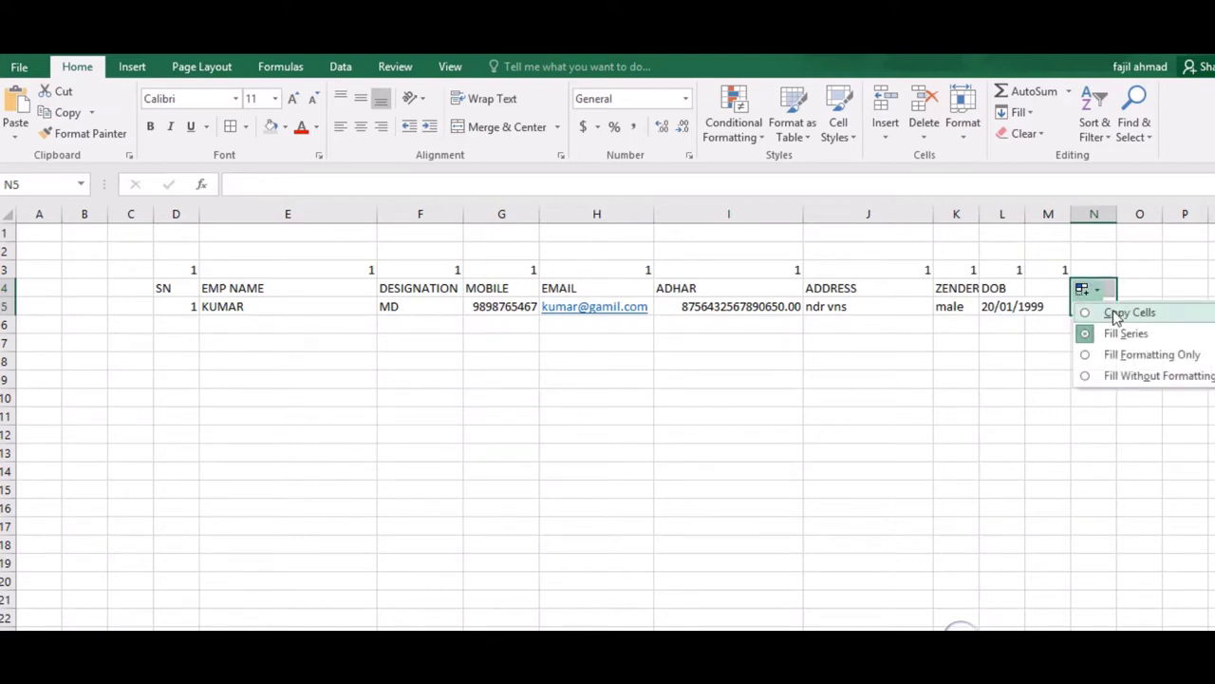
left_click(1116, 316)
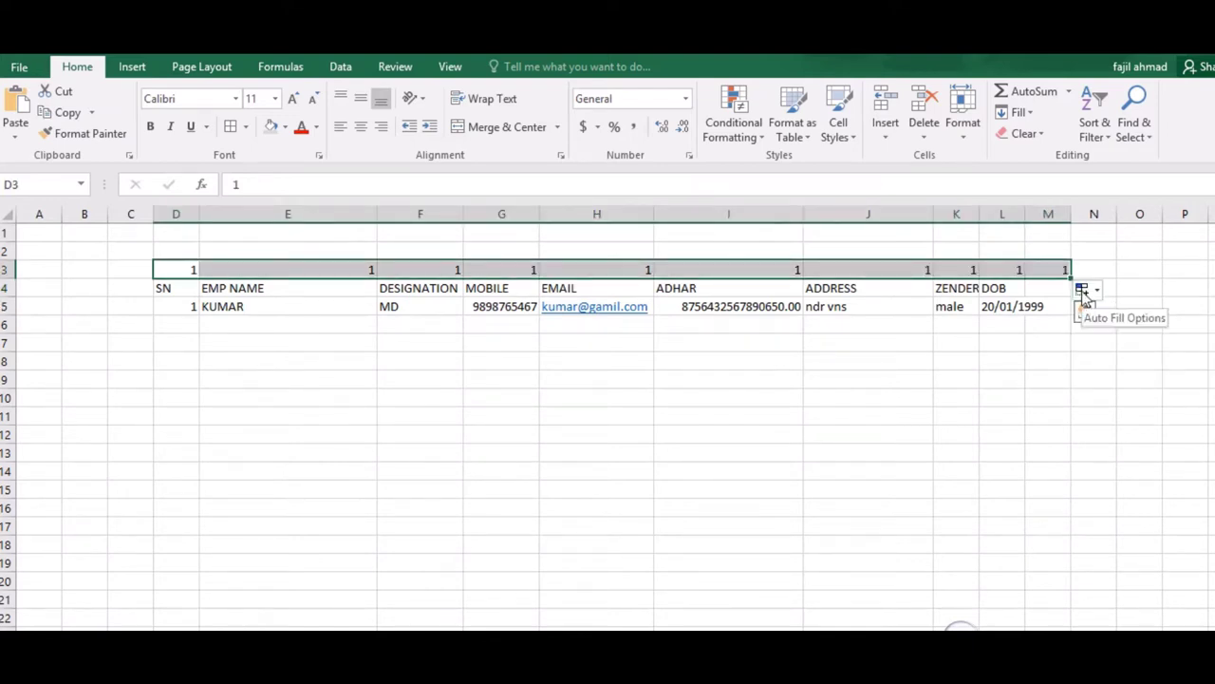
left_click(1085, 293)
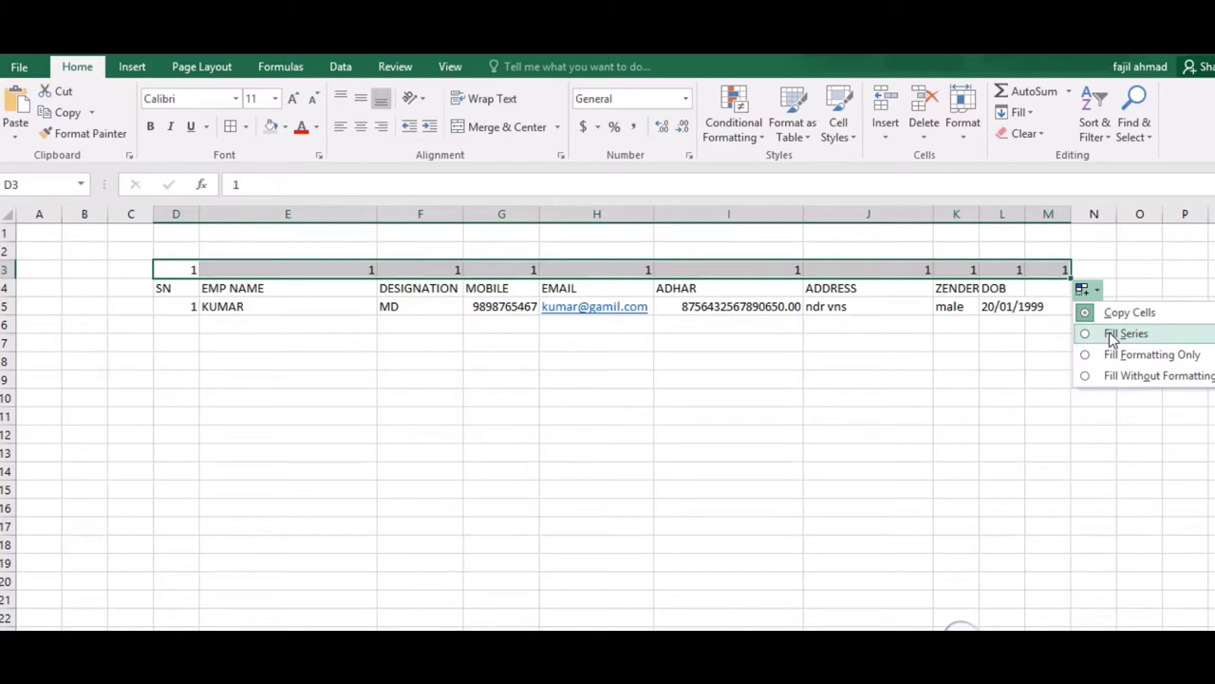
key("Escape")
key("Delete")
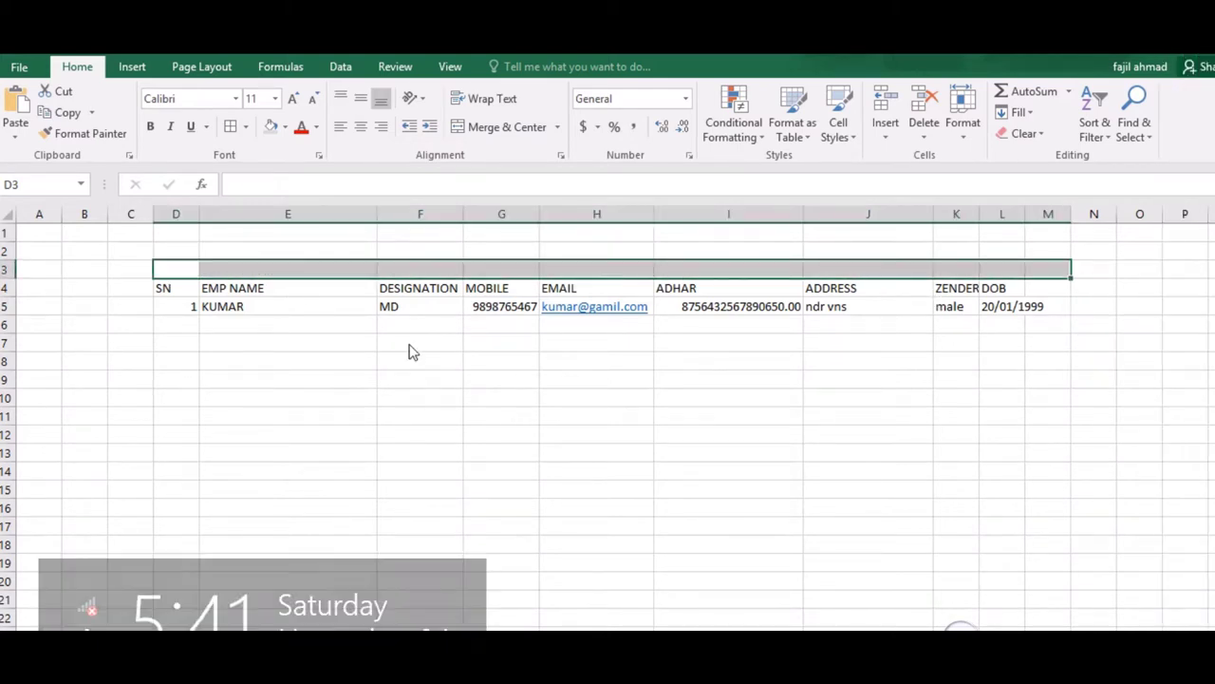
left_click(182, 271)
key("Right")
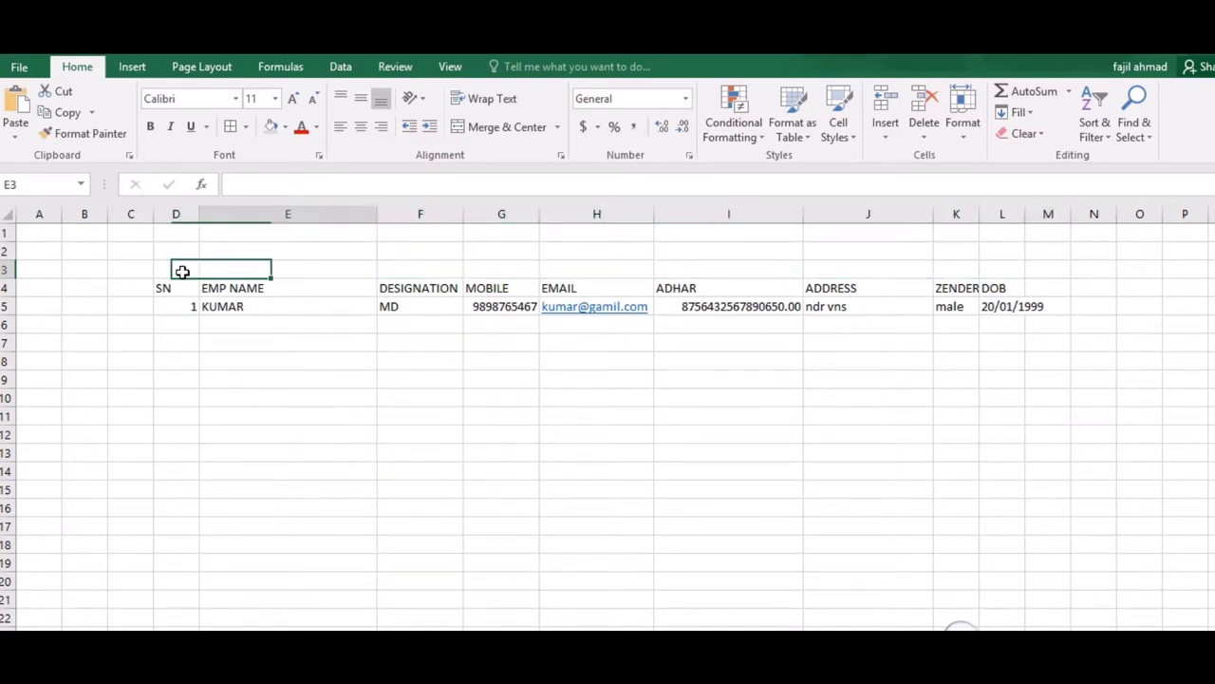
key("Right")
key("Right")
key("Right")
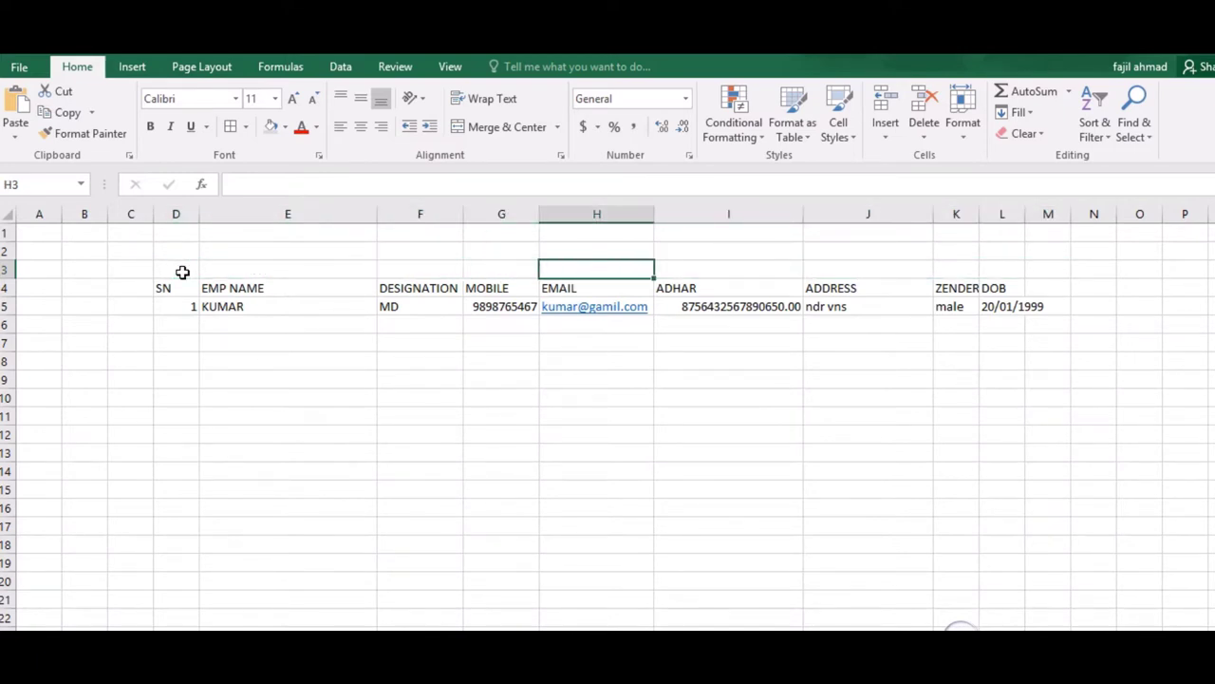
key("Right")
key("Right")
key("Right")
key("Right")
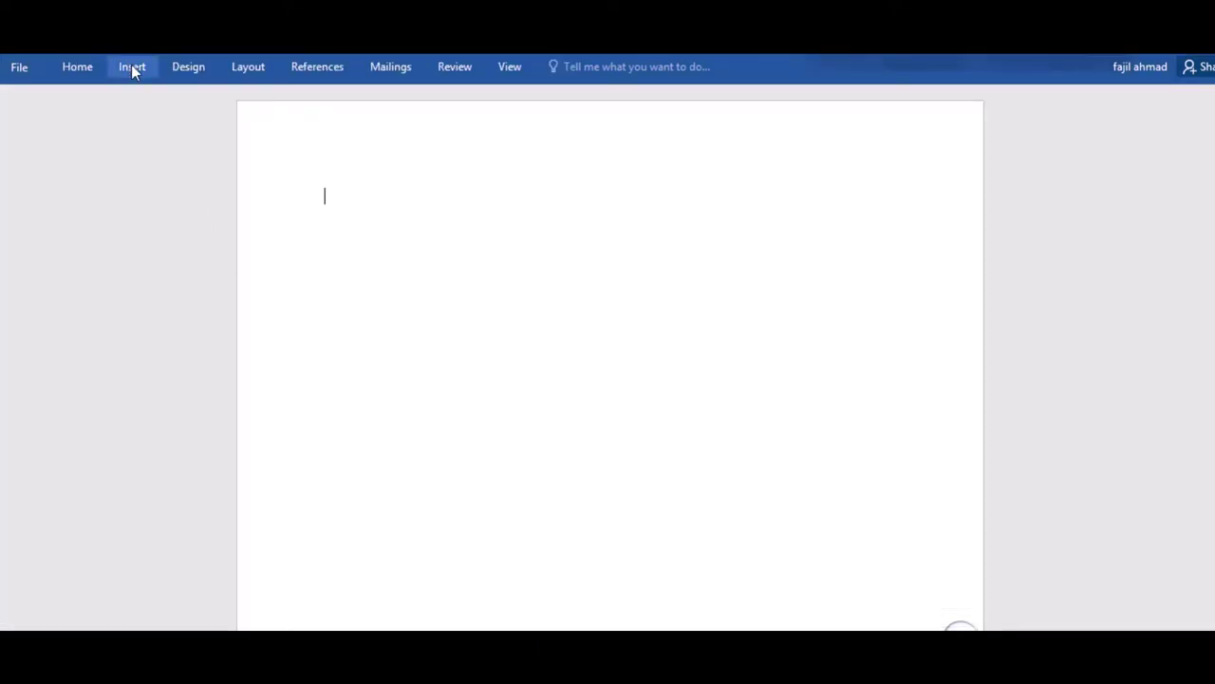
Step: Insert an empty table with 7 columns and 4 rows into the Word document
left_click(133, 69)
left_click(243, 103)
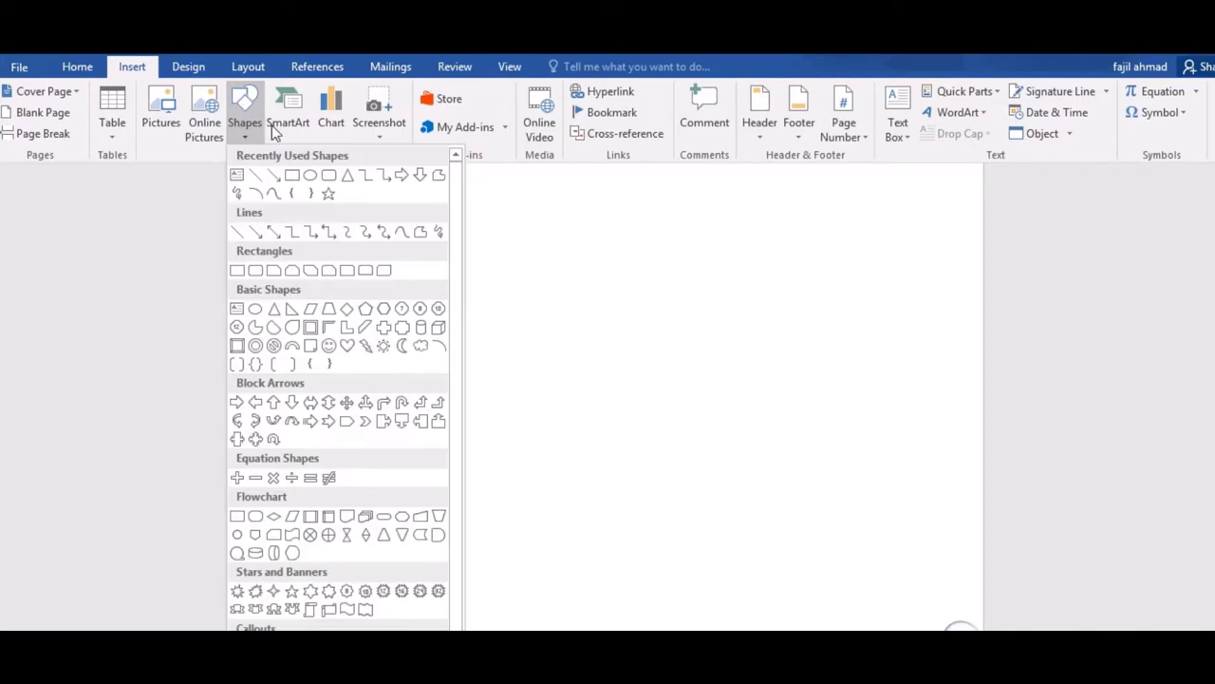
left_click(112, 106)
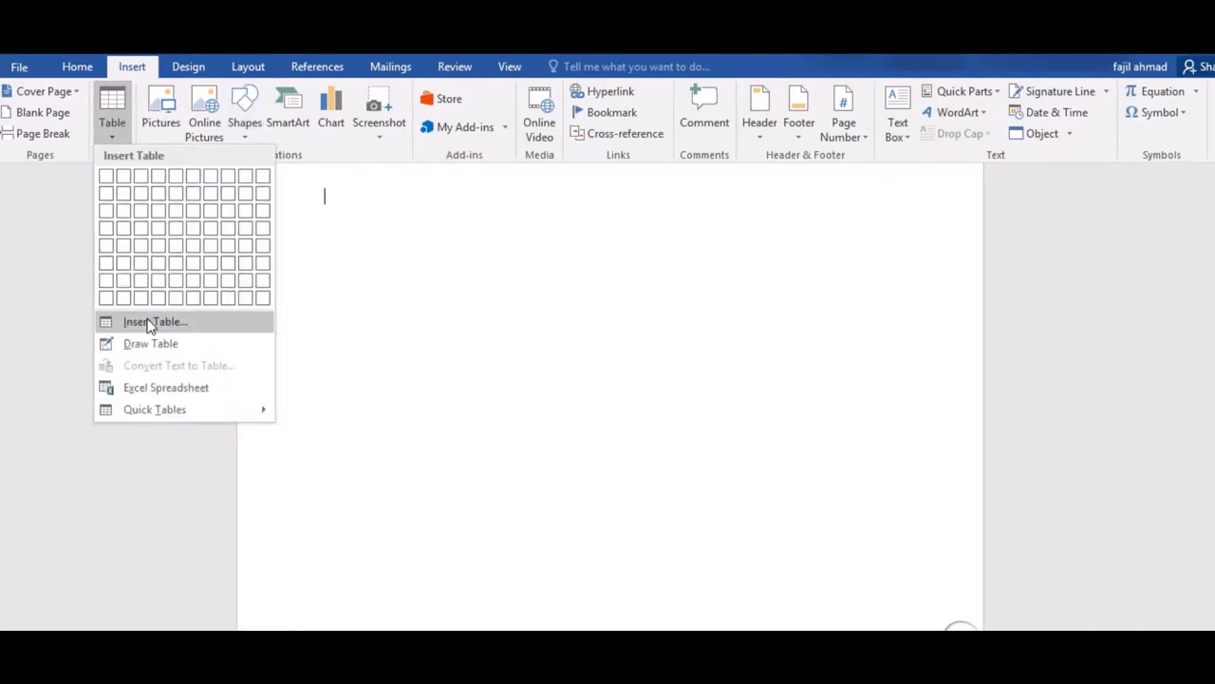
left_click(150, 322)
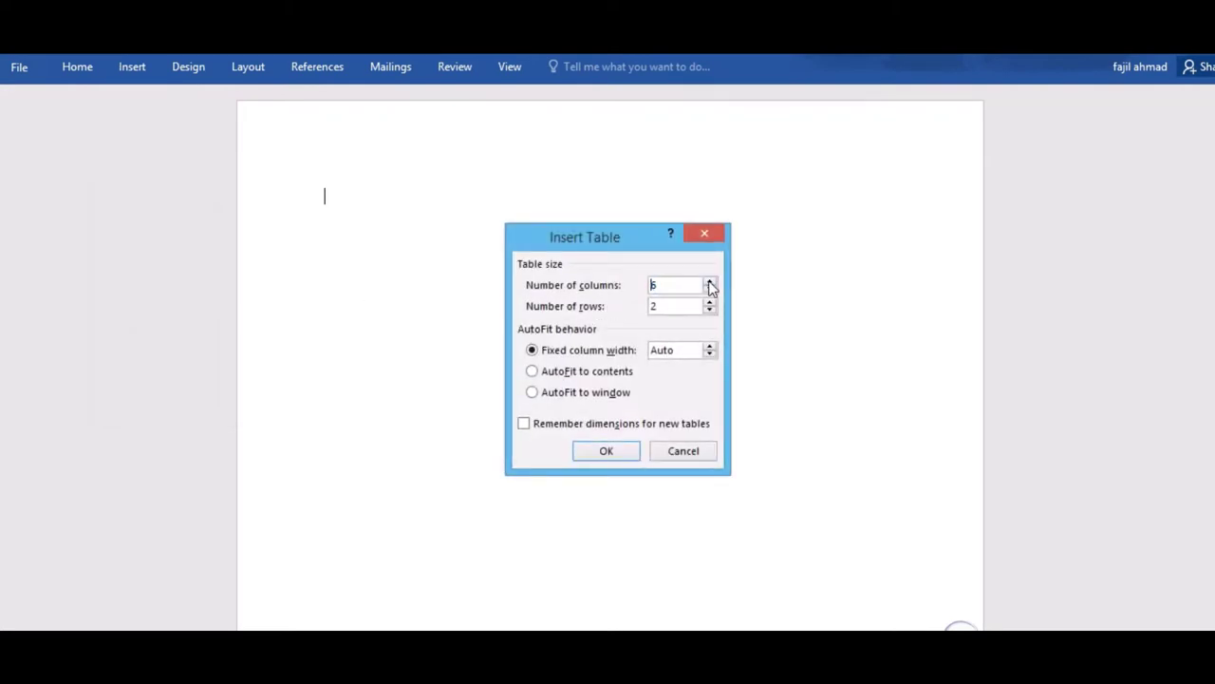
left_click(710, 311)
left_click(710, 302)
left_click(593, 451)
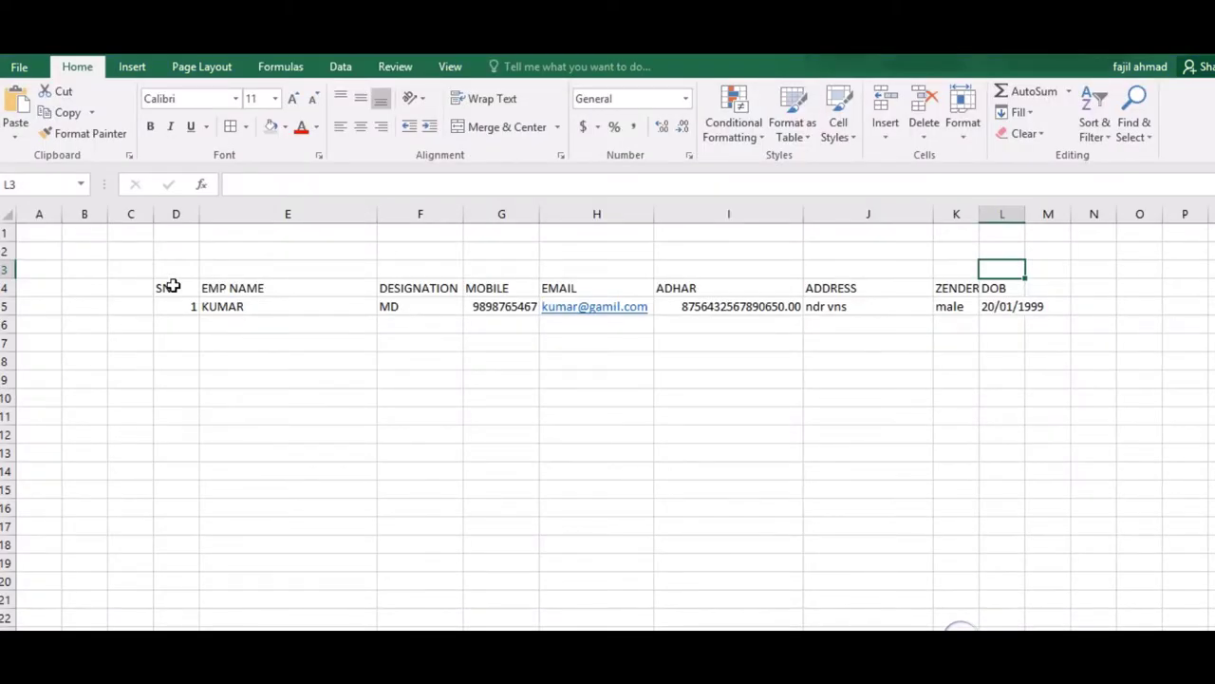
Step: Select the employee range D4:M17 from SN through DOB and copy it
mouse_move(166, 286)
left_mouse_down()
mouse_move(629, 301)
mouse_move(1046, 445)
left_mouse_up()
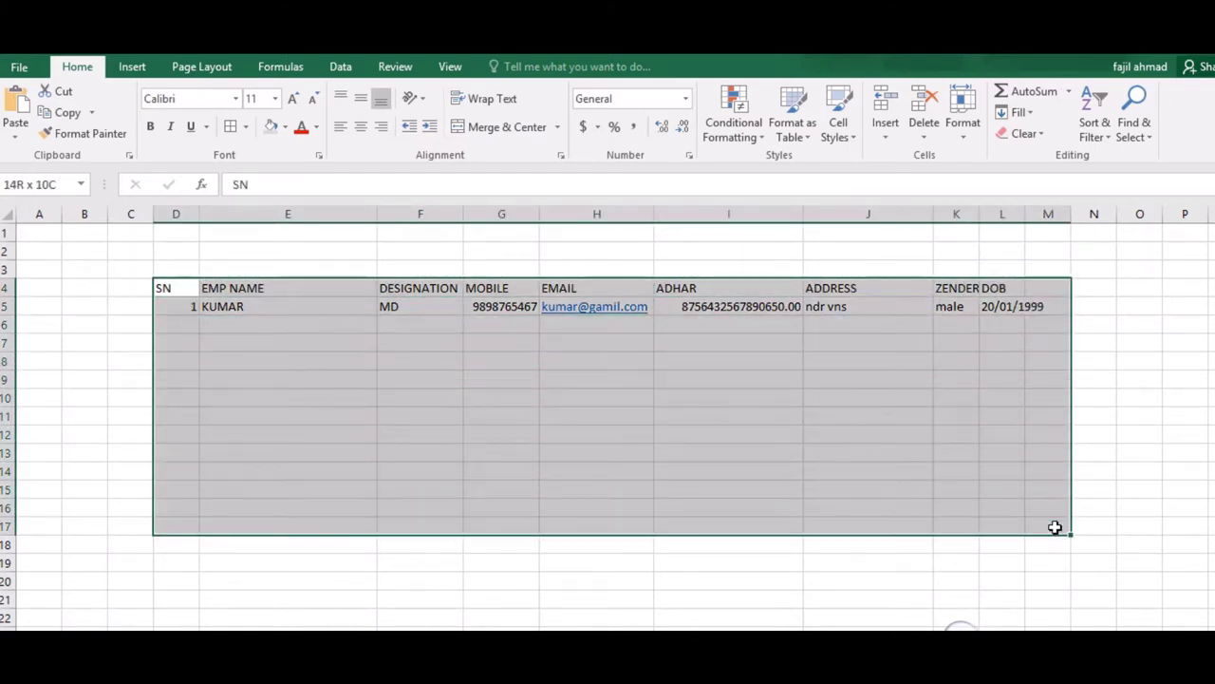
left_click_drag(1046, 446, 1055, 528)
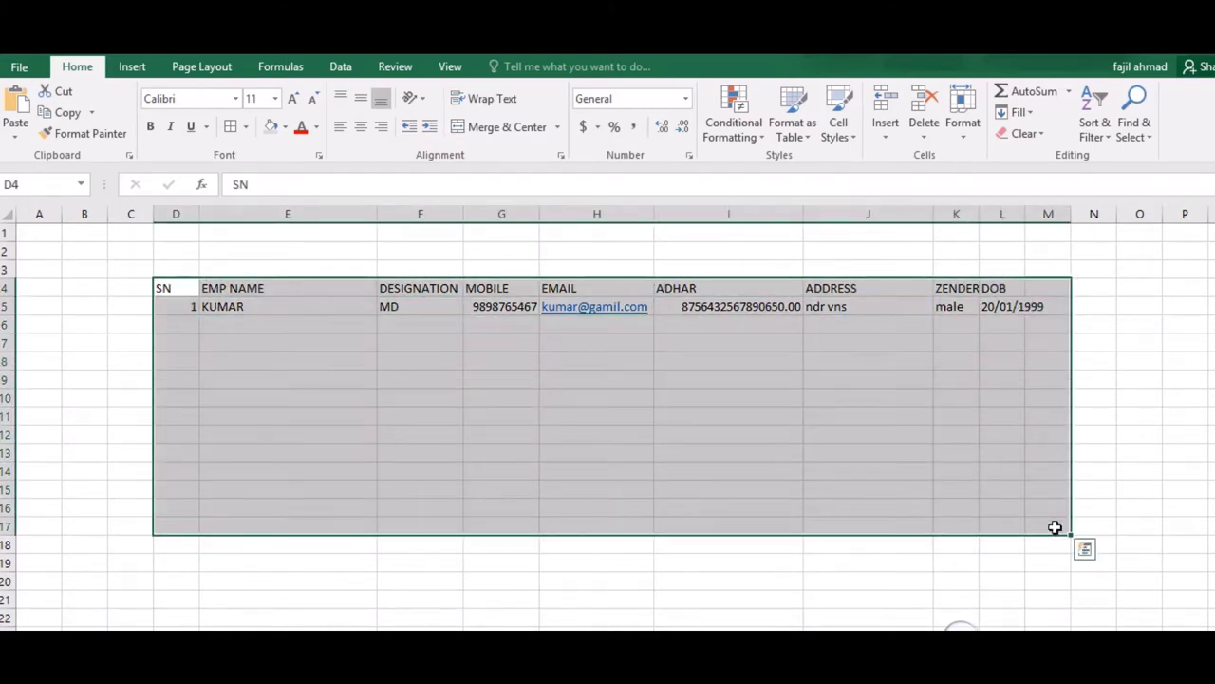
left_click(66, 116)
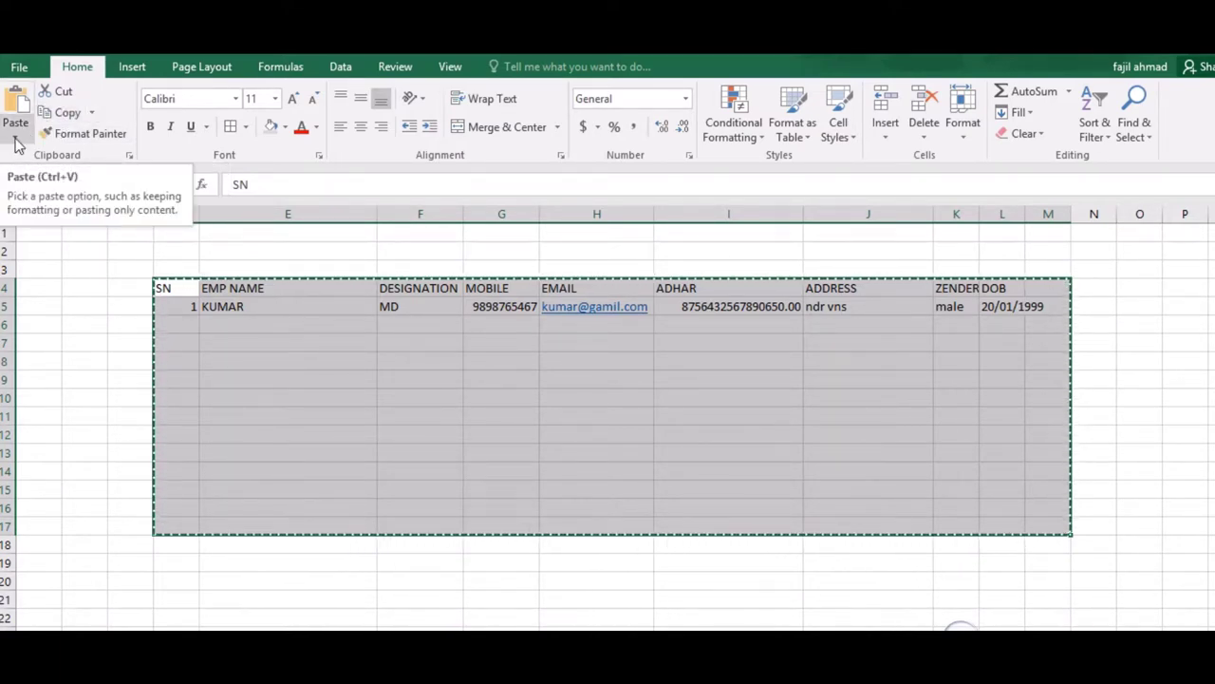
left_click(16, 144)
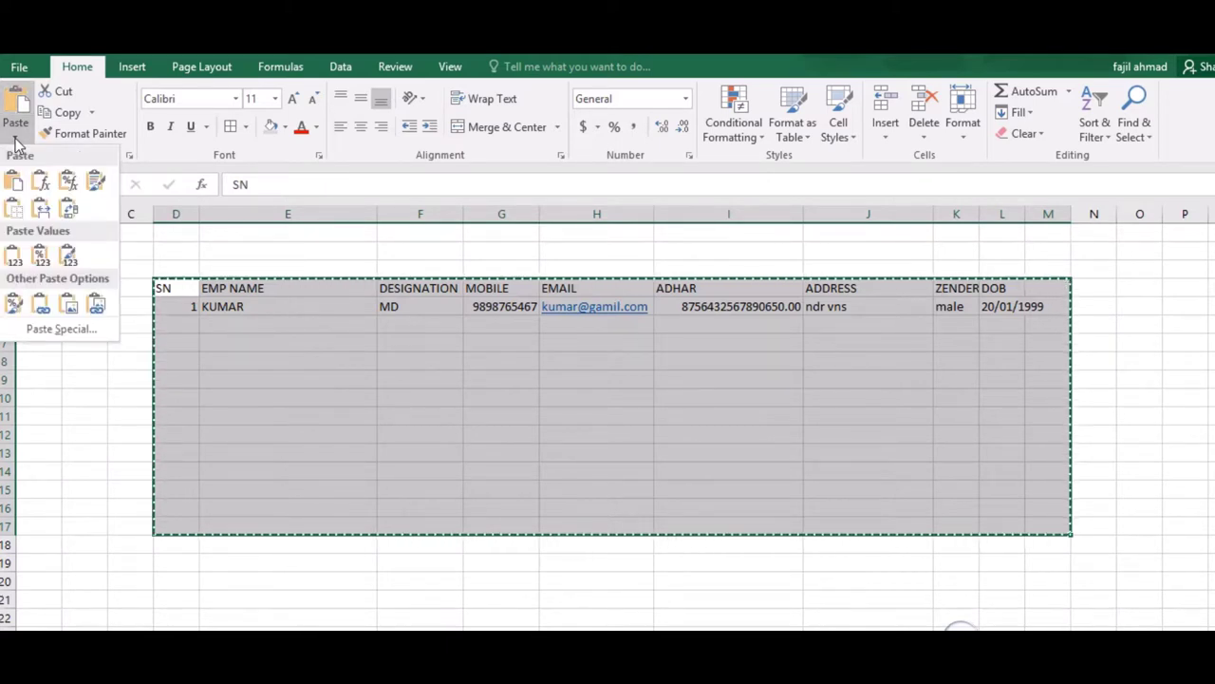
left_click(203, 238)
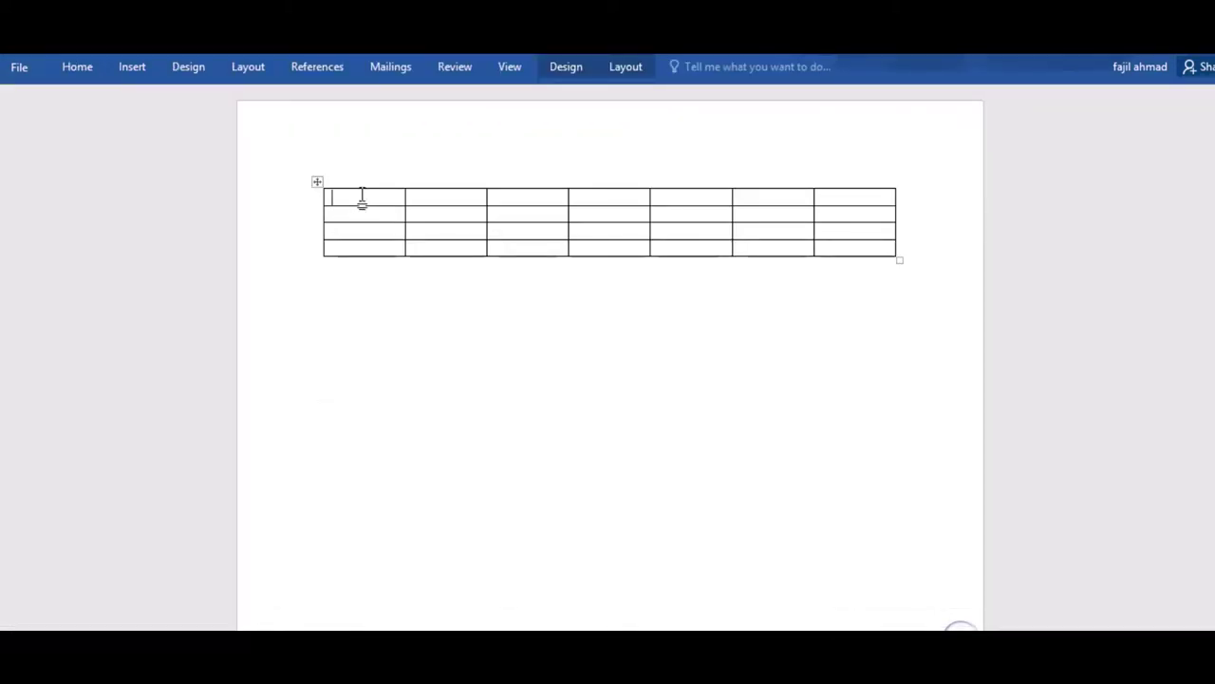
Step: Select the Word table's top row and paste-link the Excel data as HTML Format
left_click_drag(361, 200, 692, 215)
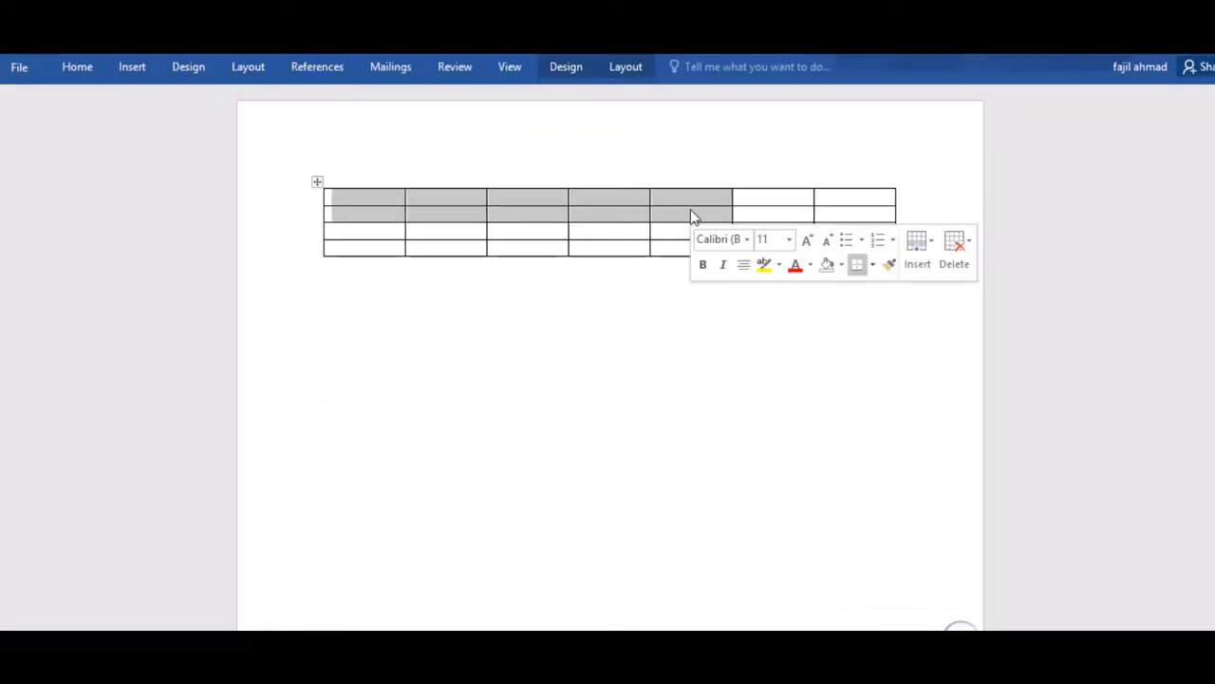
key("shift+Right")
key("shift+Right")
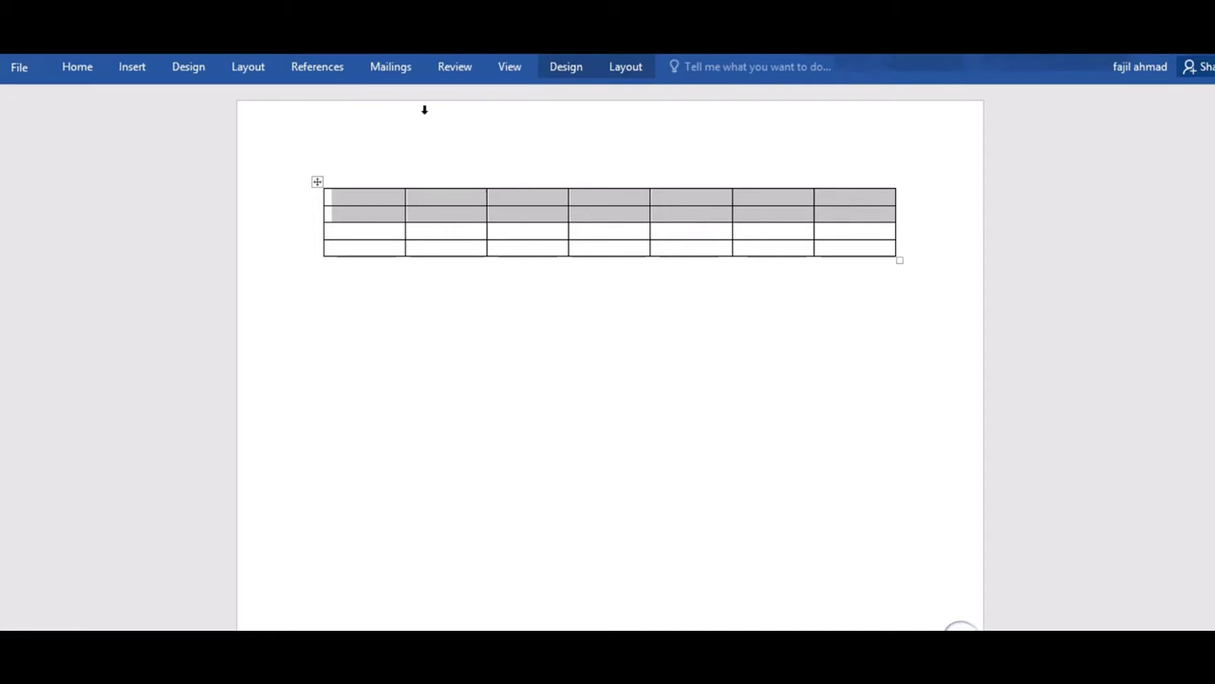
left_click(79, 67)
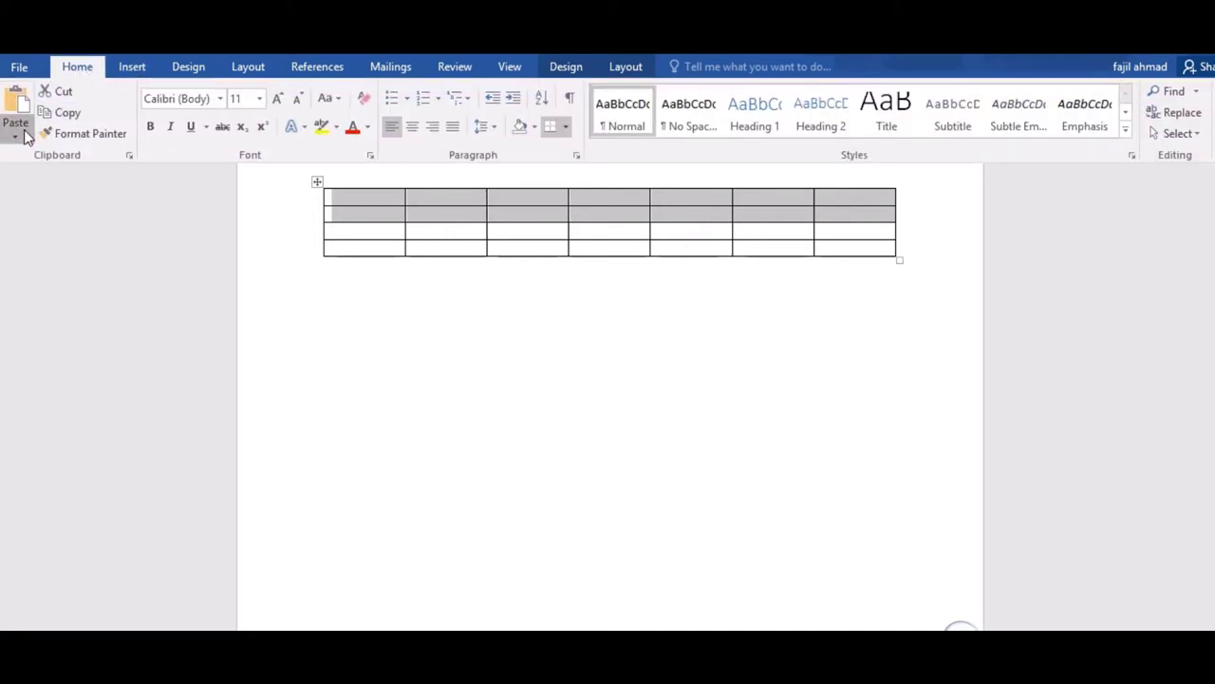
left_click(16, 136)
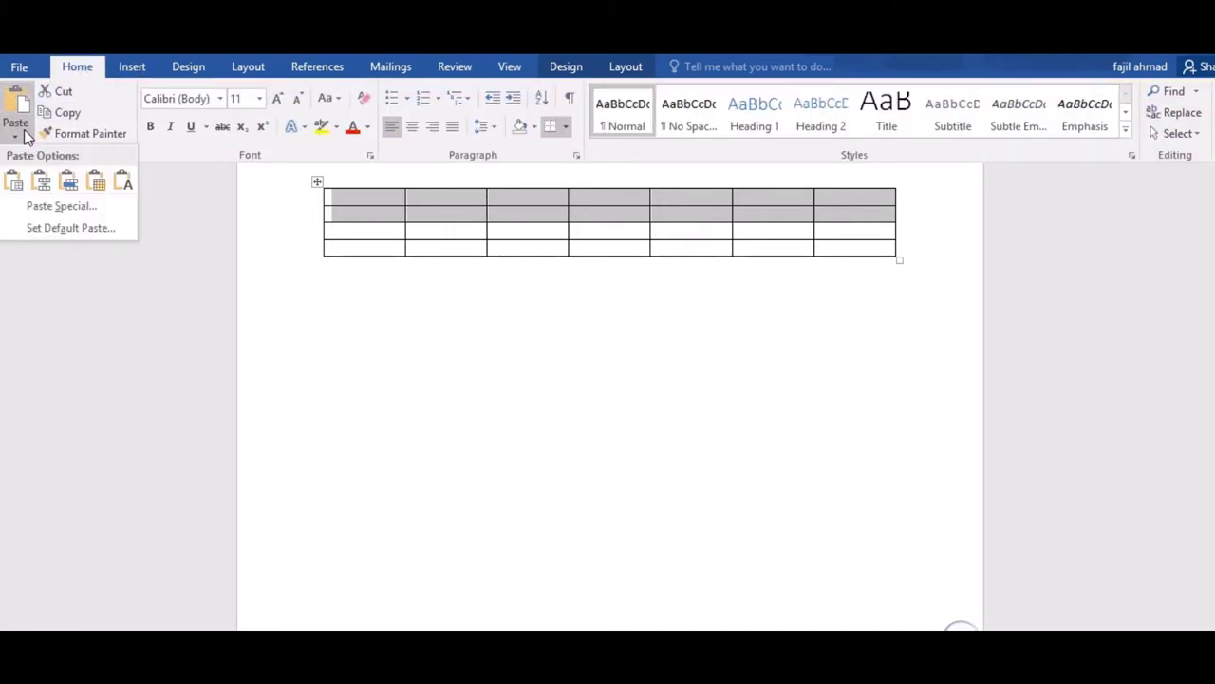
left_click(62, 207)
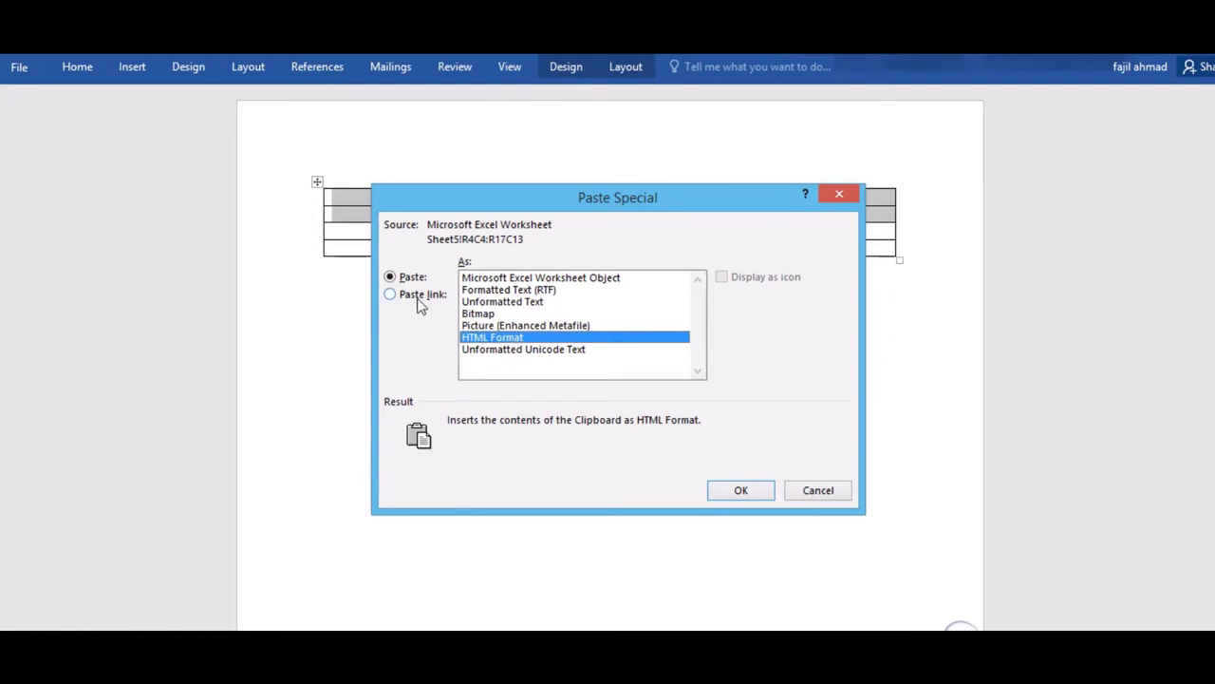
left_click(391, 294)
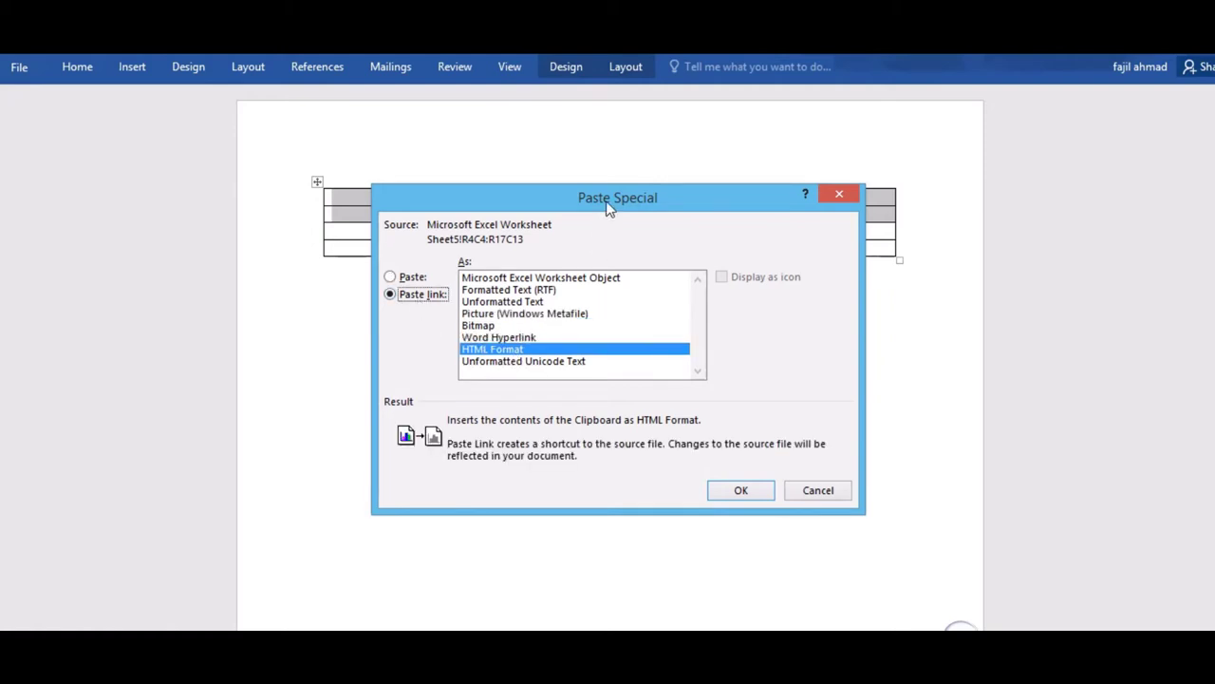
left_click_drag(608, 208, 960, 268)
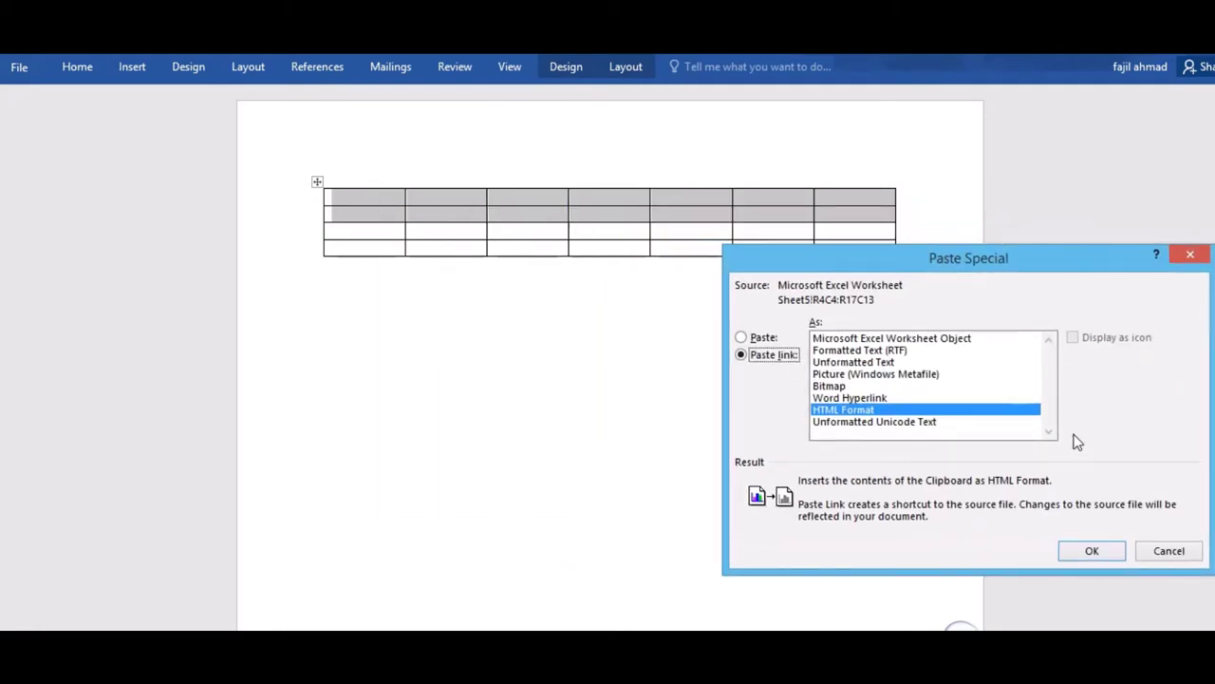
left_click(1092, 551)
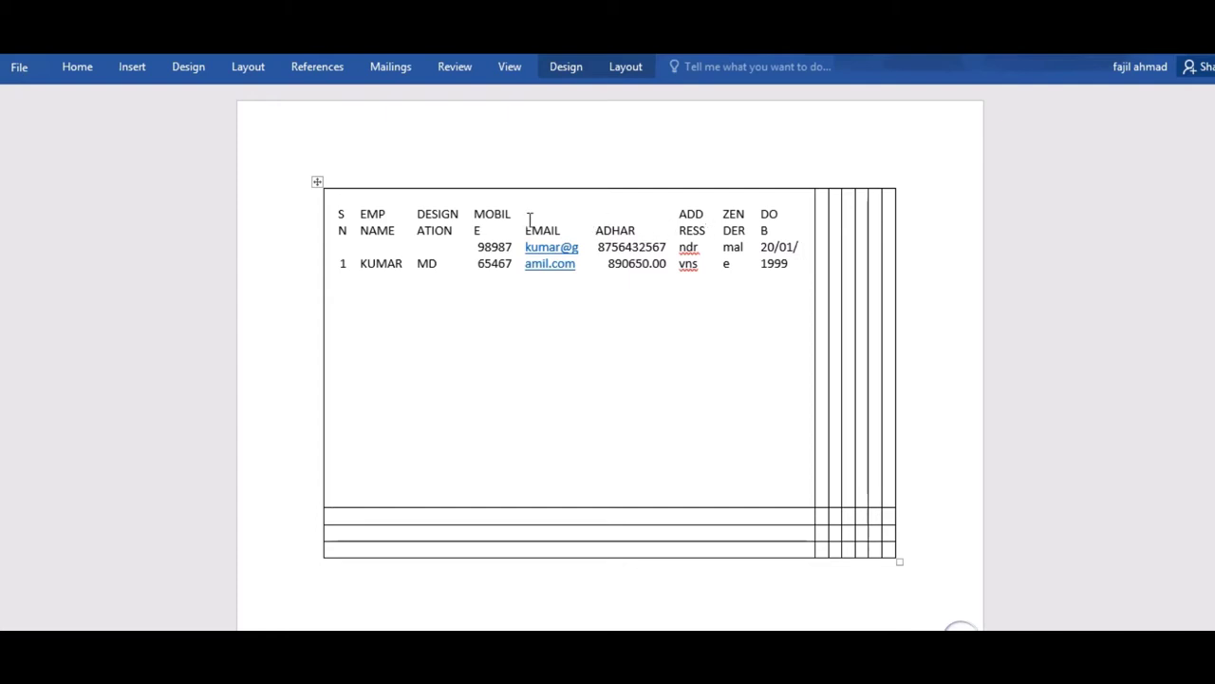
Step: Select the whole pasted table and apply the Table Grid style for full cell borders
left_click(559, 66)
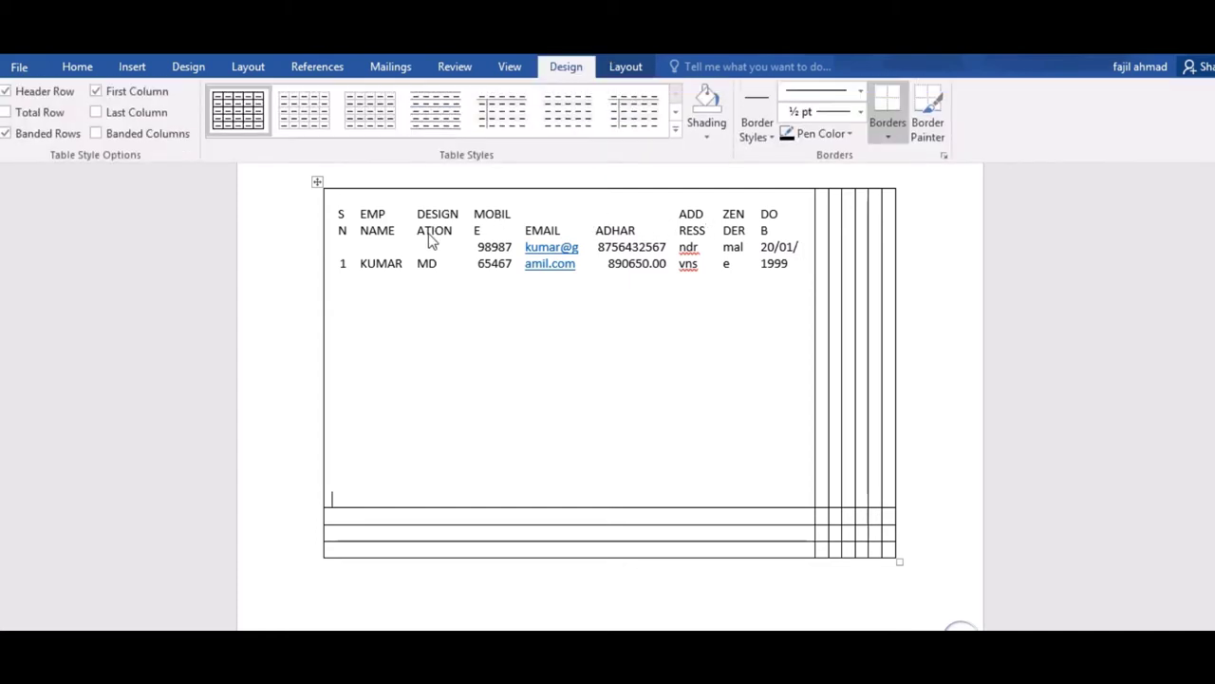
left_click(273, 160)
key("ctrl+a")
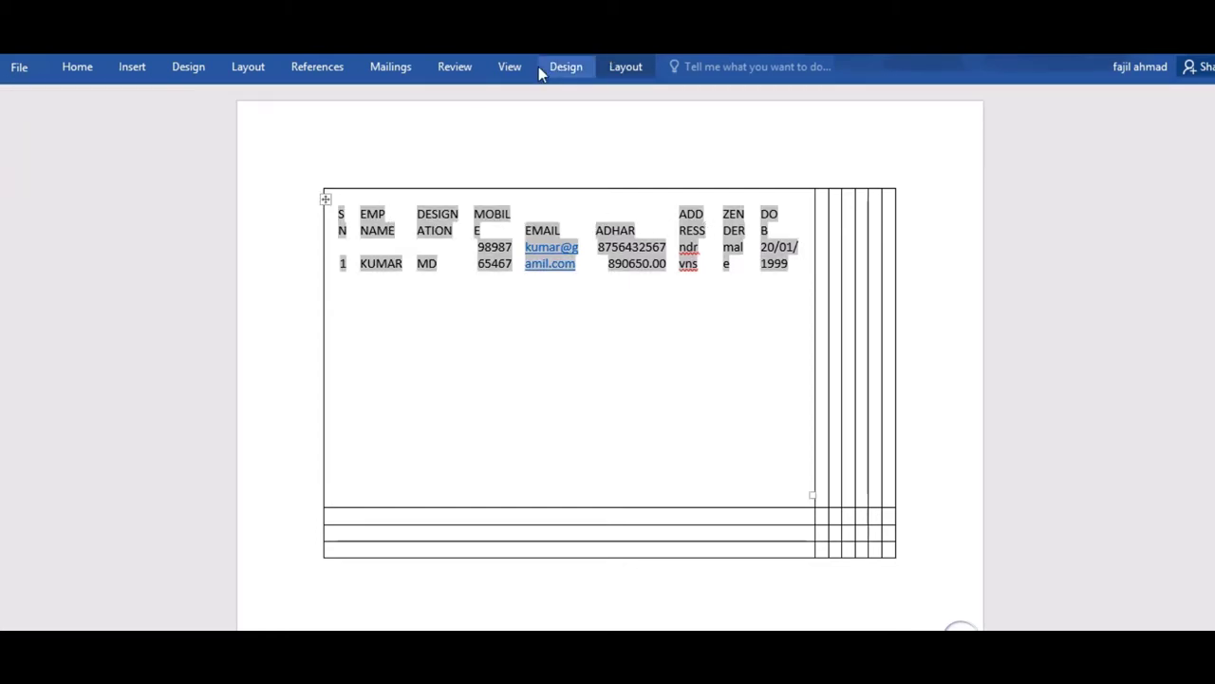
left_click(559, 67)
left_click(236, 112)
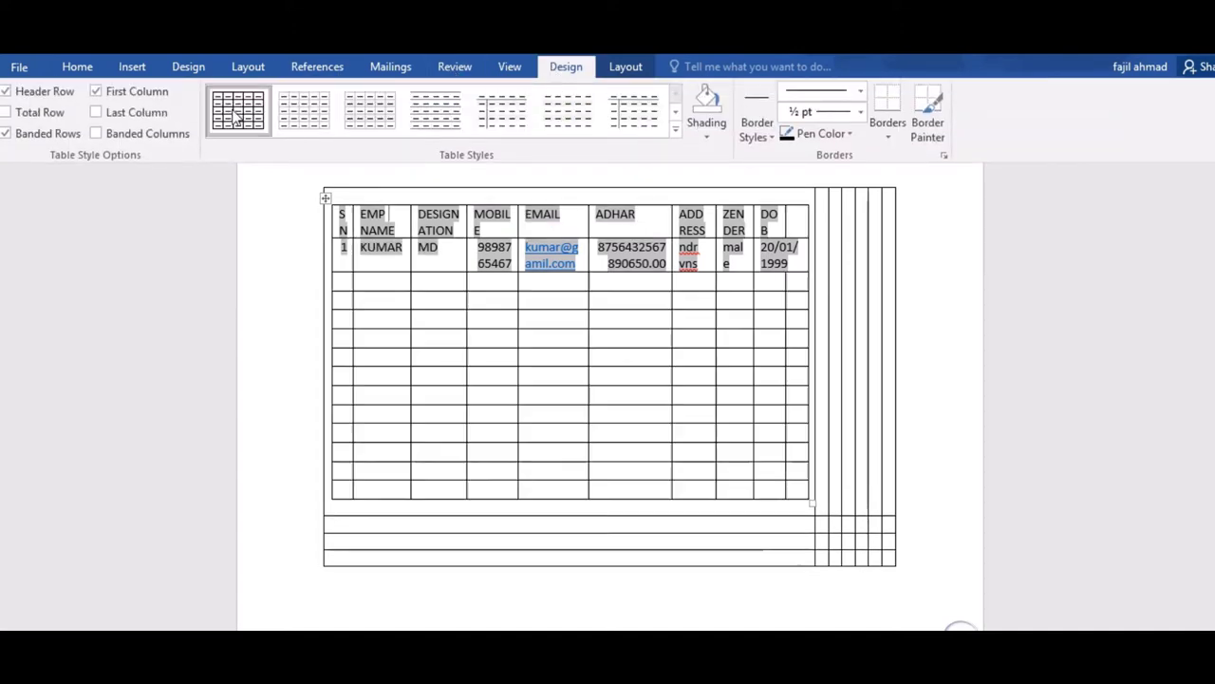
key("Escape")
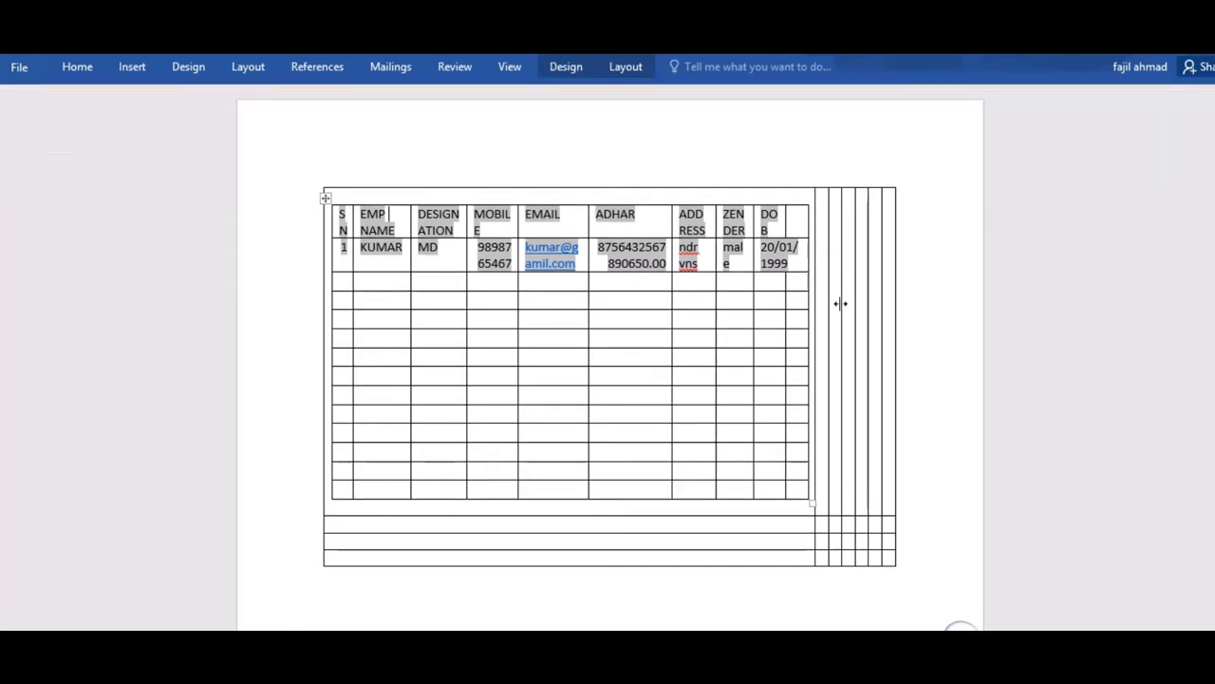
Step: Return the cursor to the table and restore the Word window down to reveal Excel
left_click(617, 66)
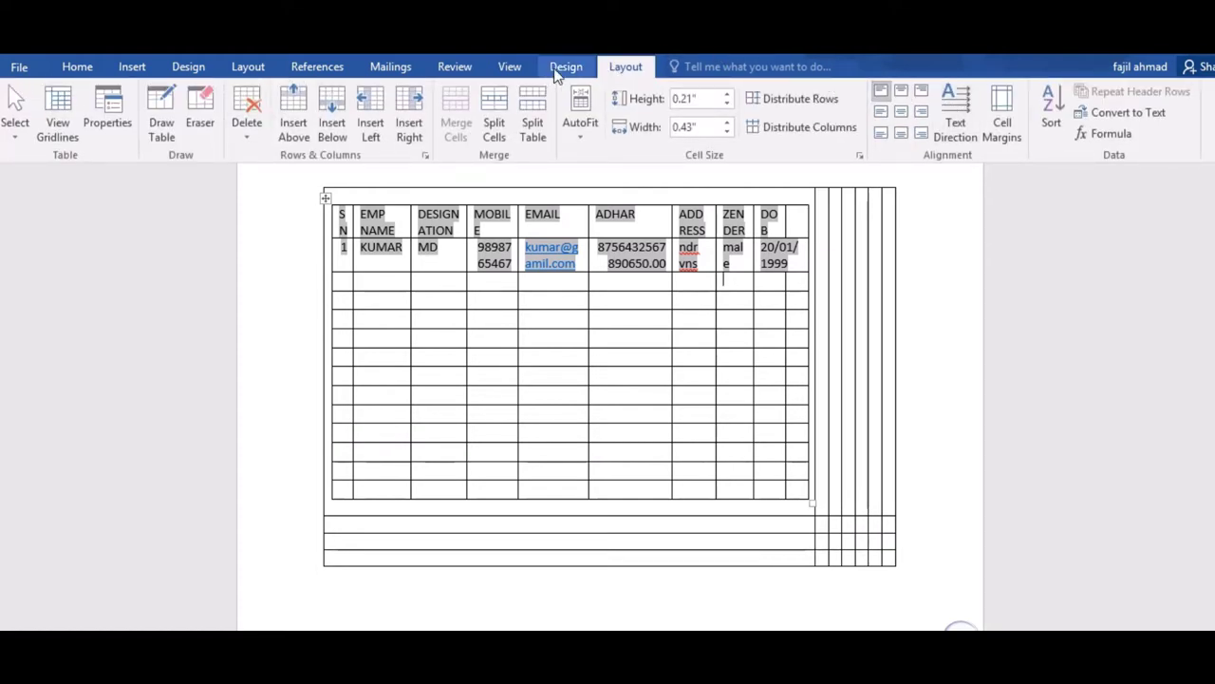
left_click(581, 66)
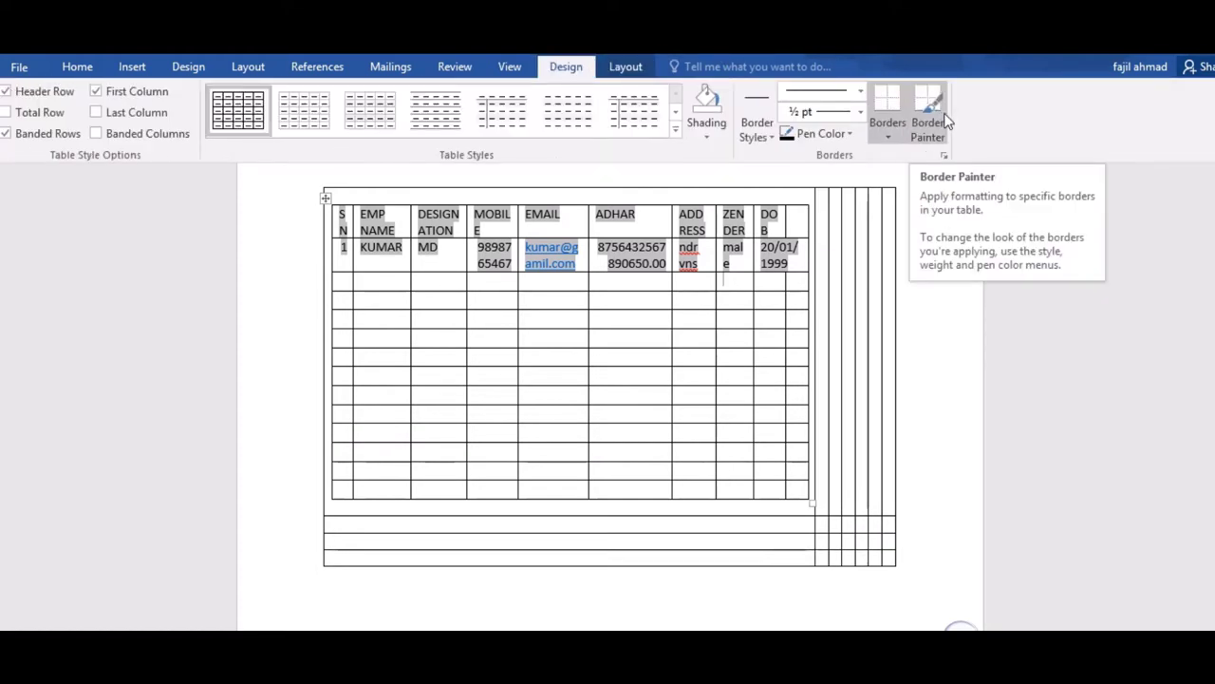
left_click(686, 317)
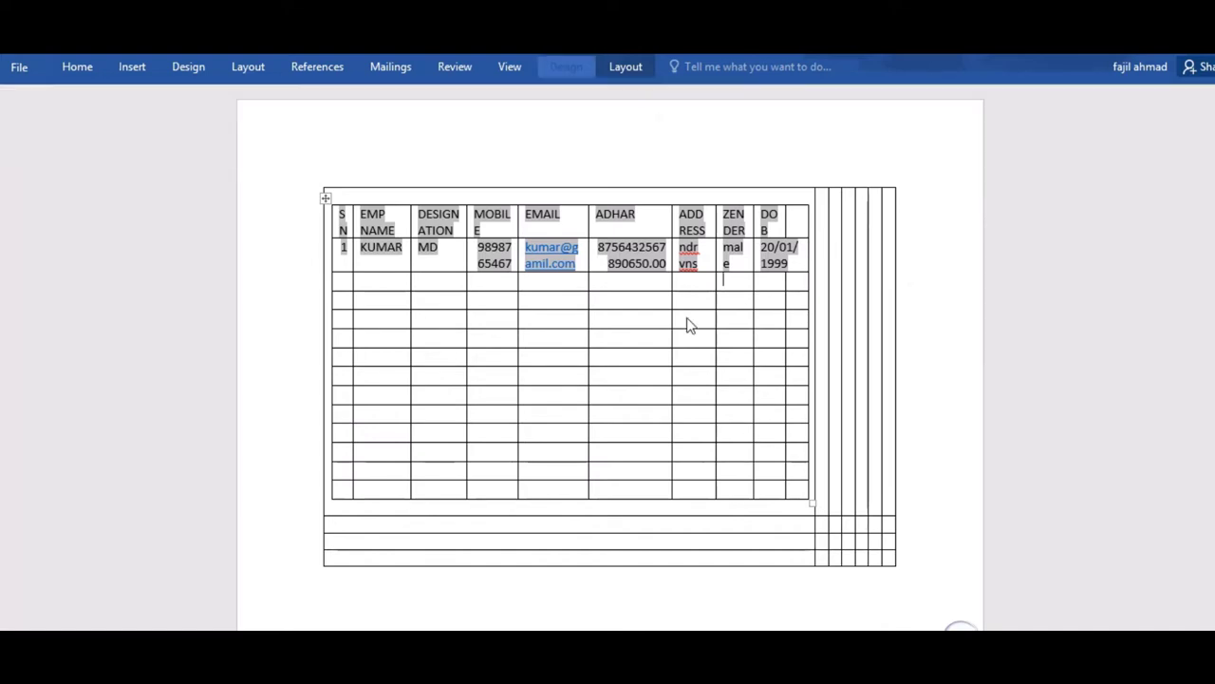
left_click(528, 298)
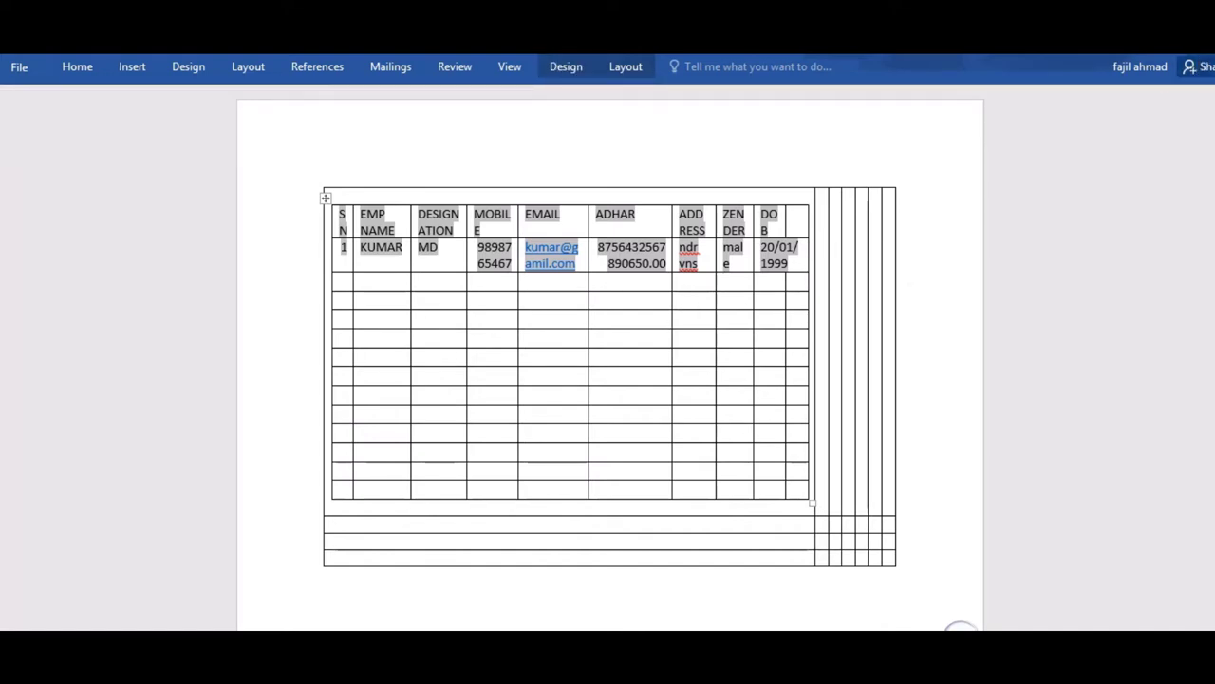
key("super+Down")
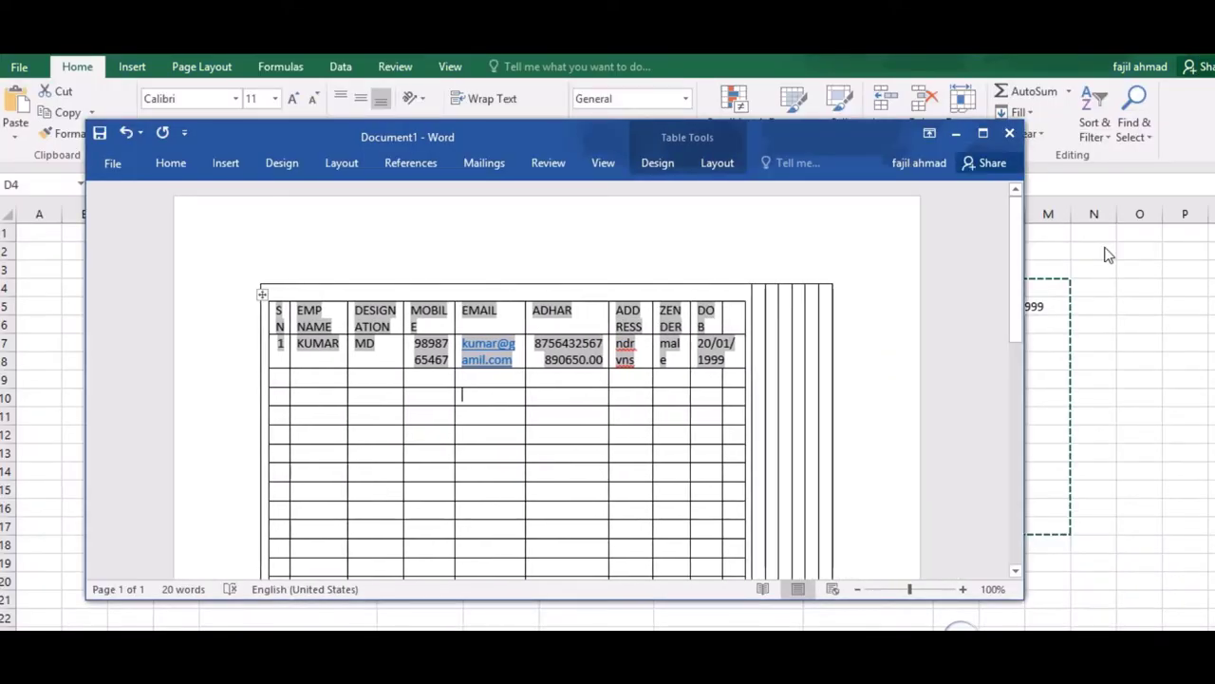
Step: Restore the Excel window to a smaller size and bring Word back in front
left_click(1104, 247)
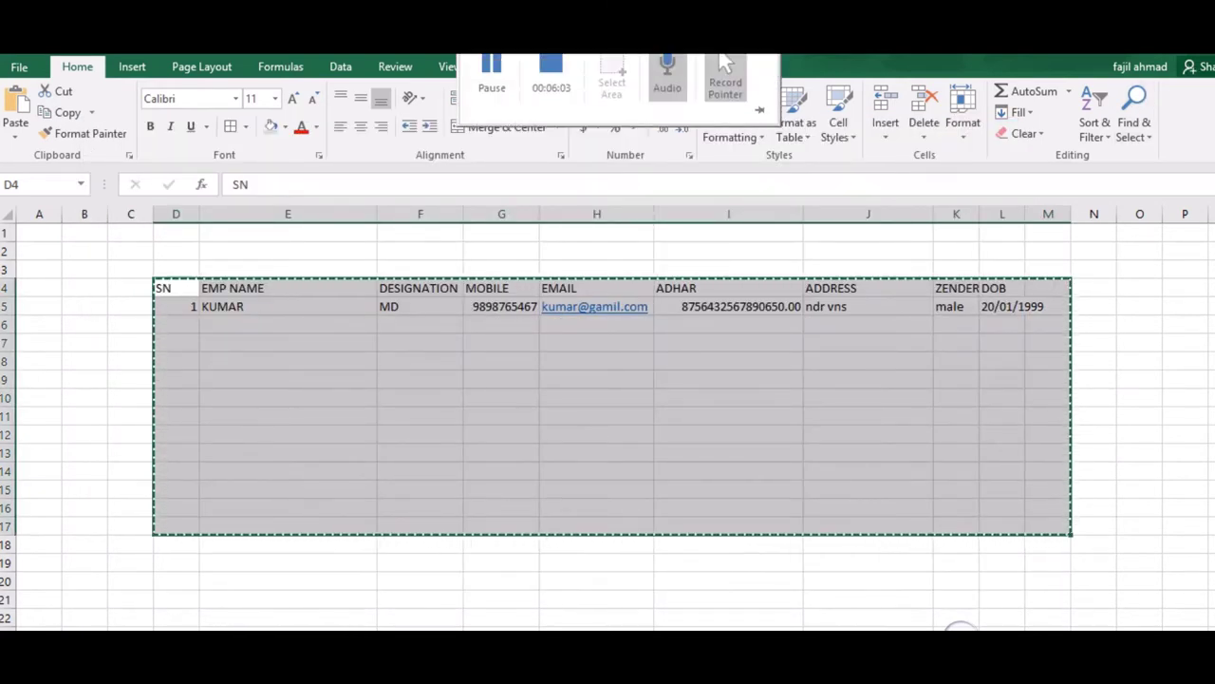
double_click(1031, 55)
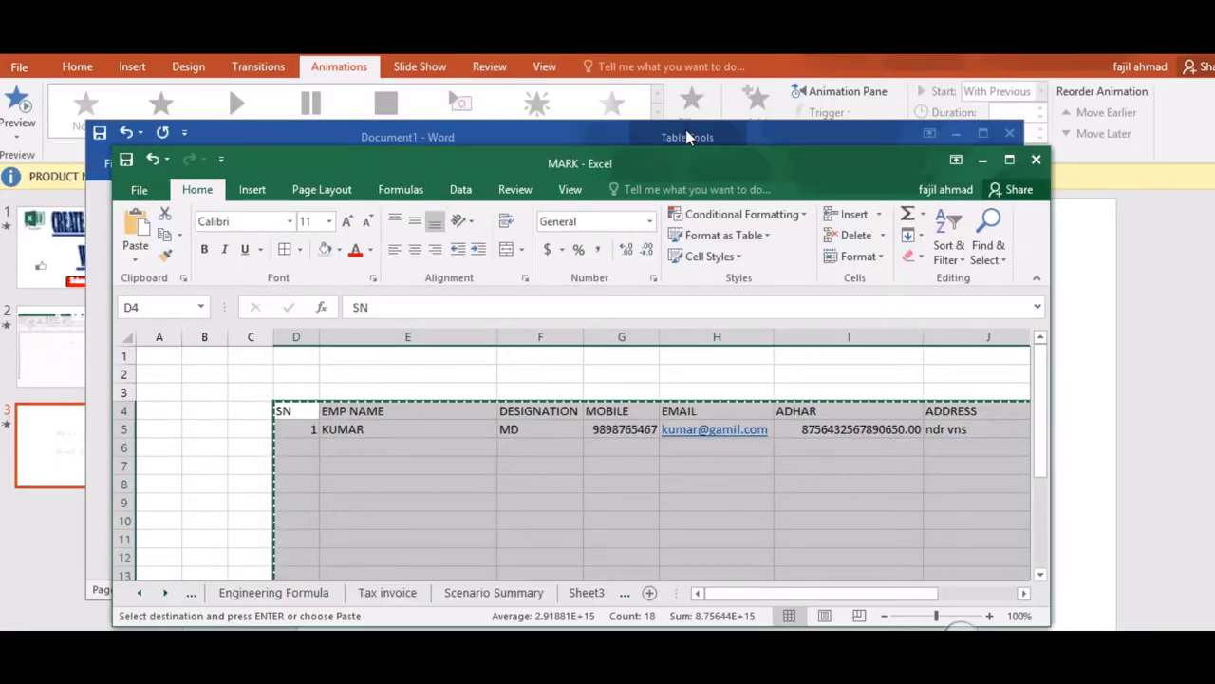
left_click(686, 131)
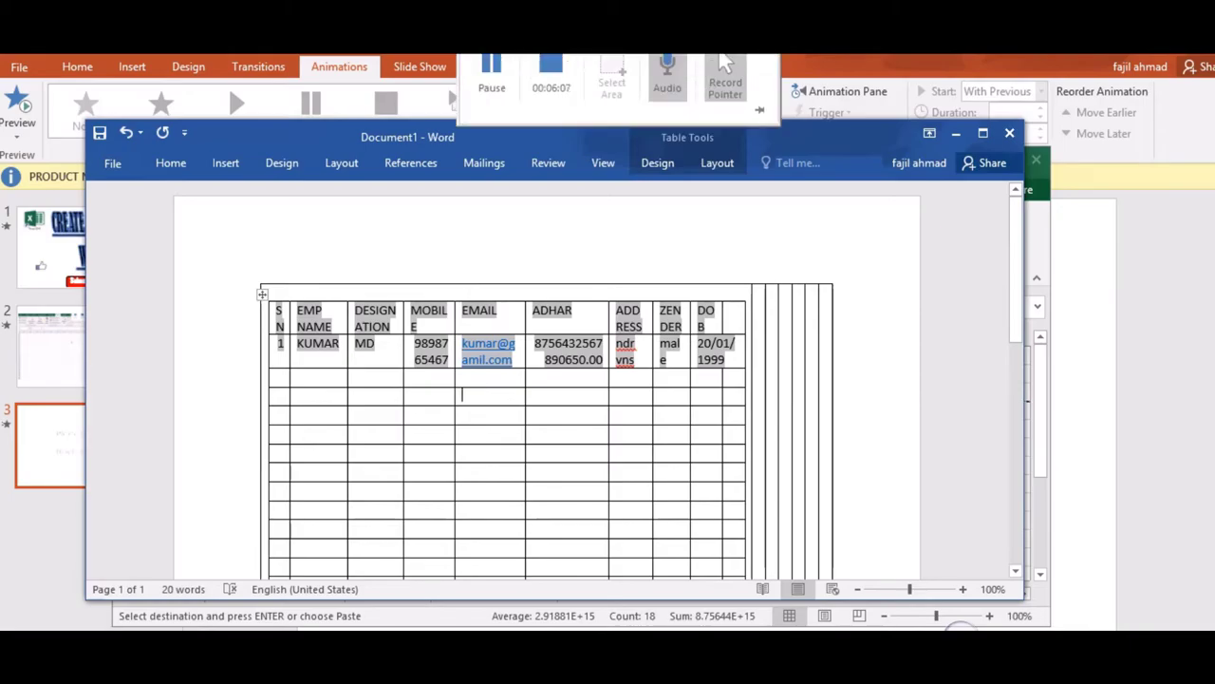
left_click(228, 85)
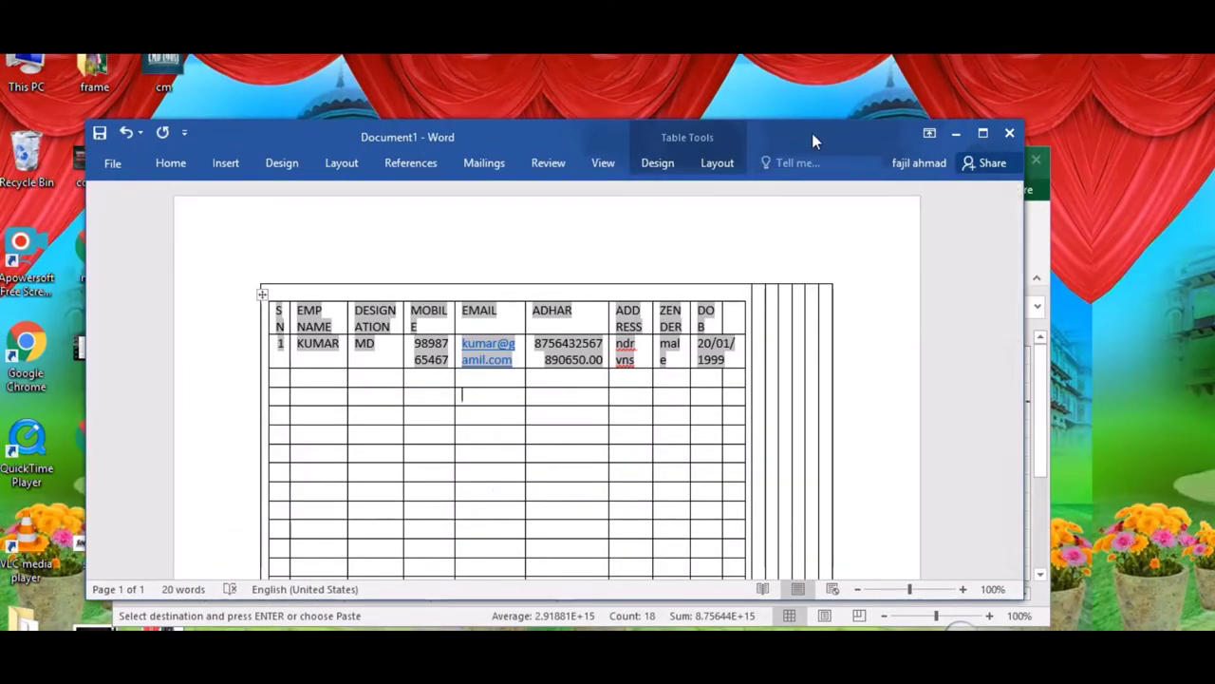
Step: Move Word to the right and Excel to the left, narrowing both windows to fit
left_click_drag(812, 133, 1019, 141)
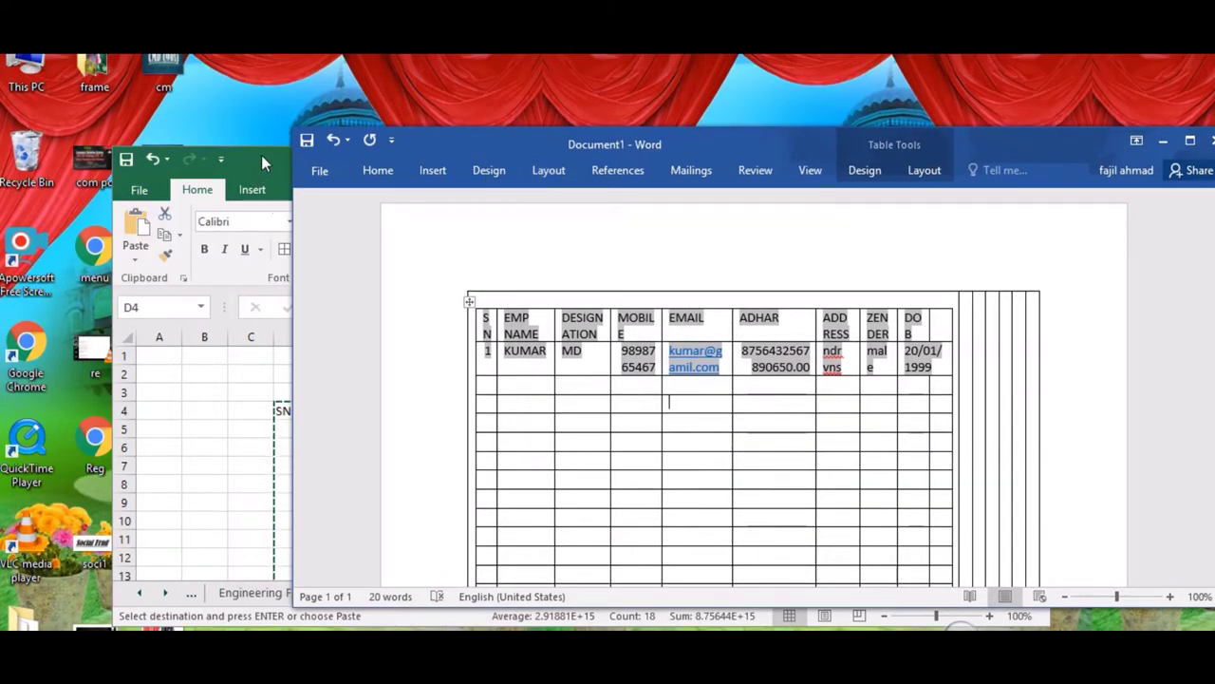
left_click_drag(262, 155, 159, 119)
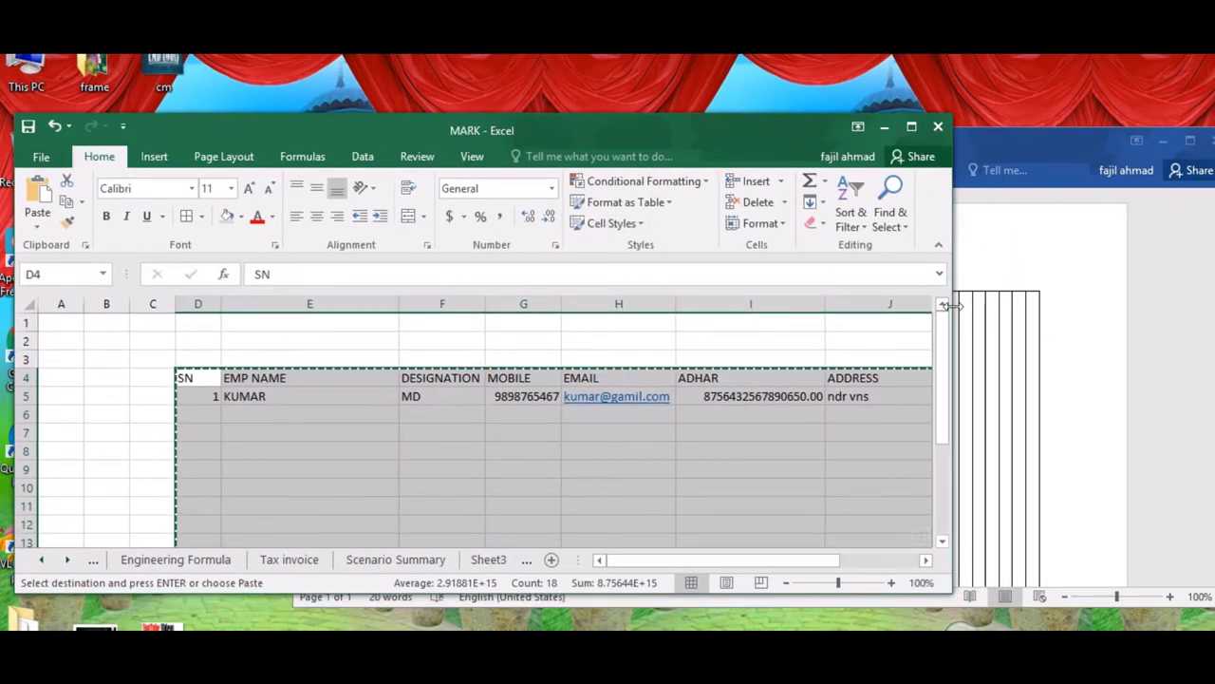
left_click_drag(953, 312, 597, 302)
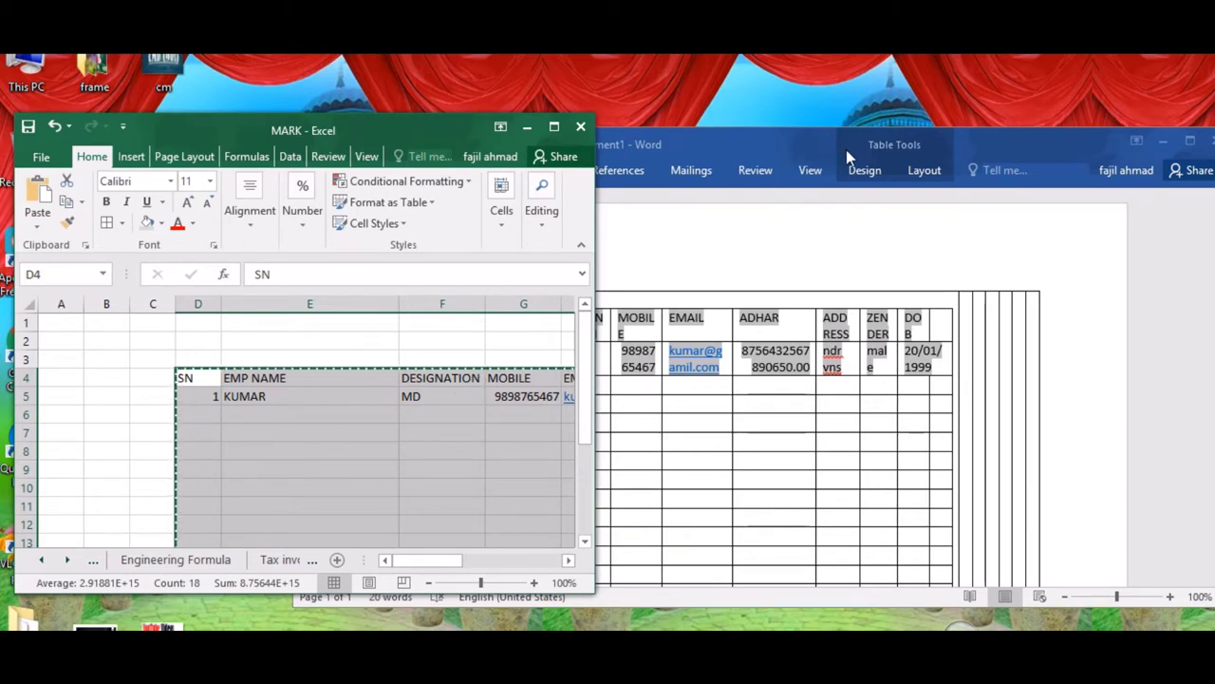
left_click(803, 148)
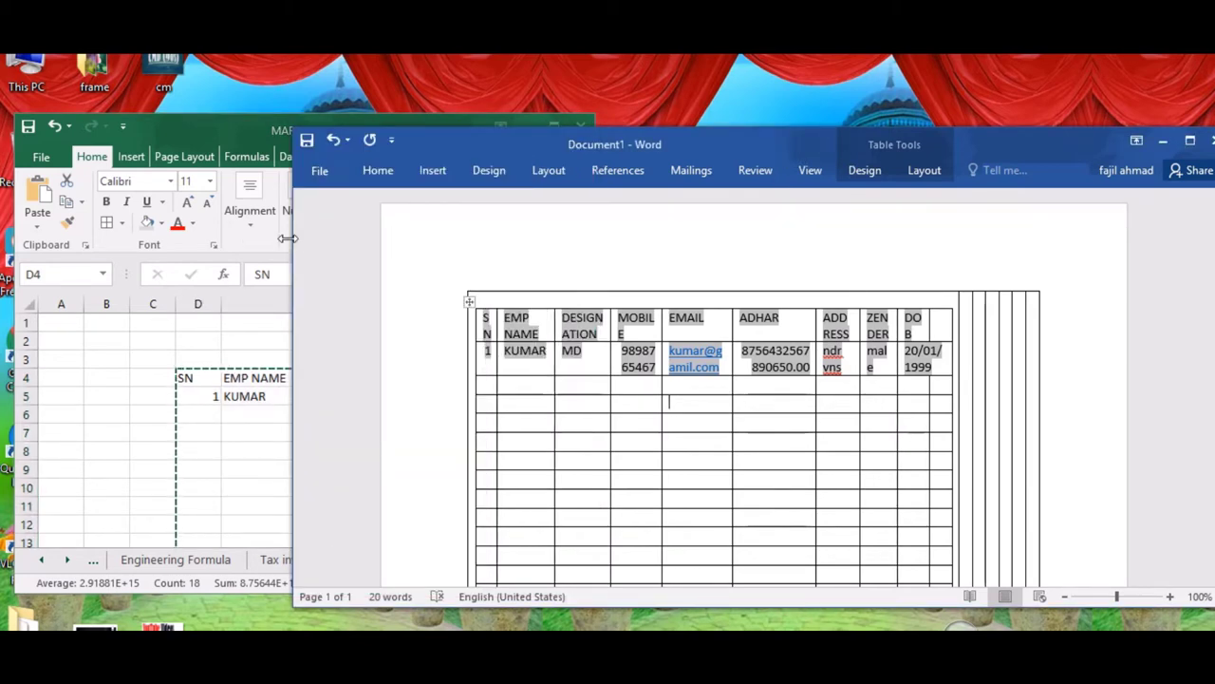
left_click_drag(288, 239, 488, 238)
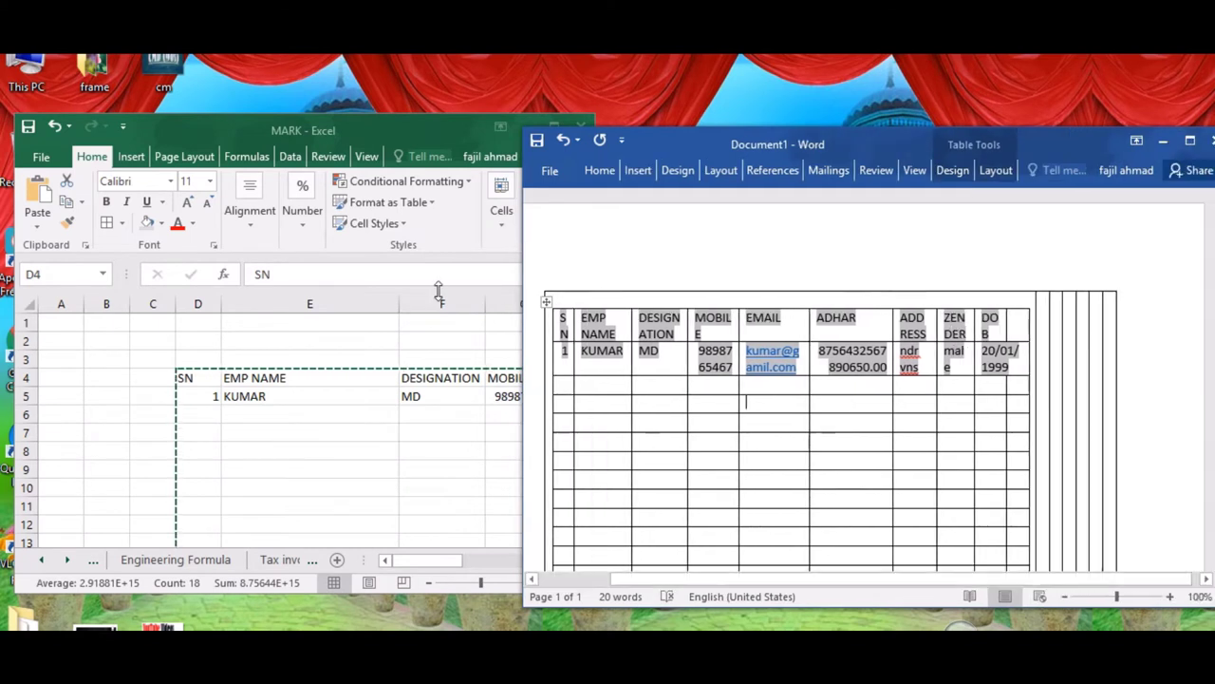
Step: Make the EMP NAME and MOBILE header text red in Excel
left_click(305, 388)
left_click(305, 389)
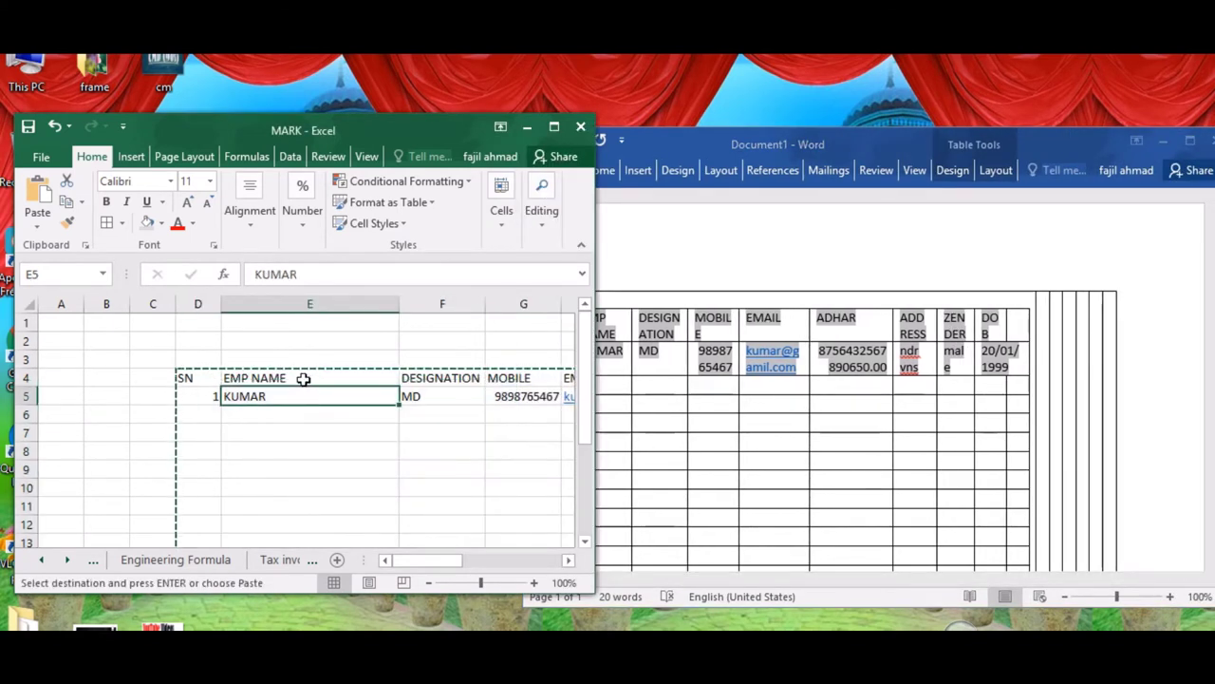
left_click(307, 380)
left_click(183, 226)
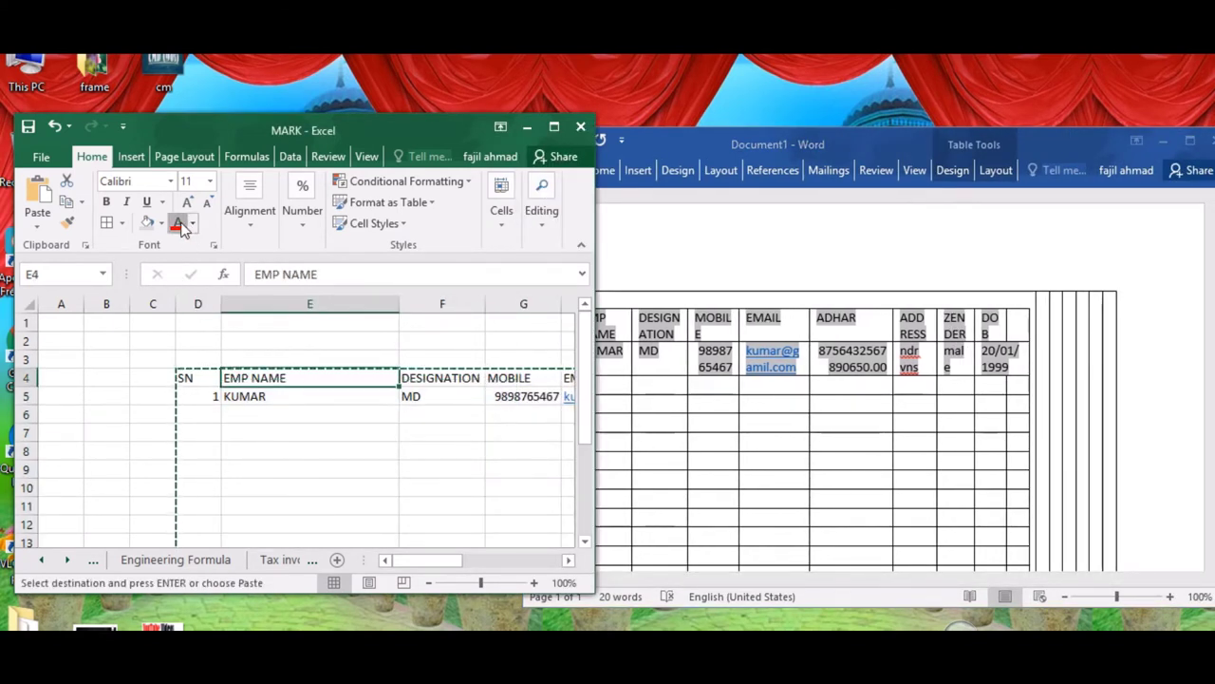
left_click(435, 380)
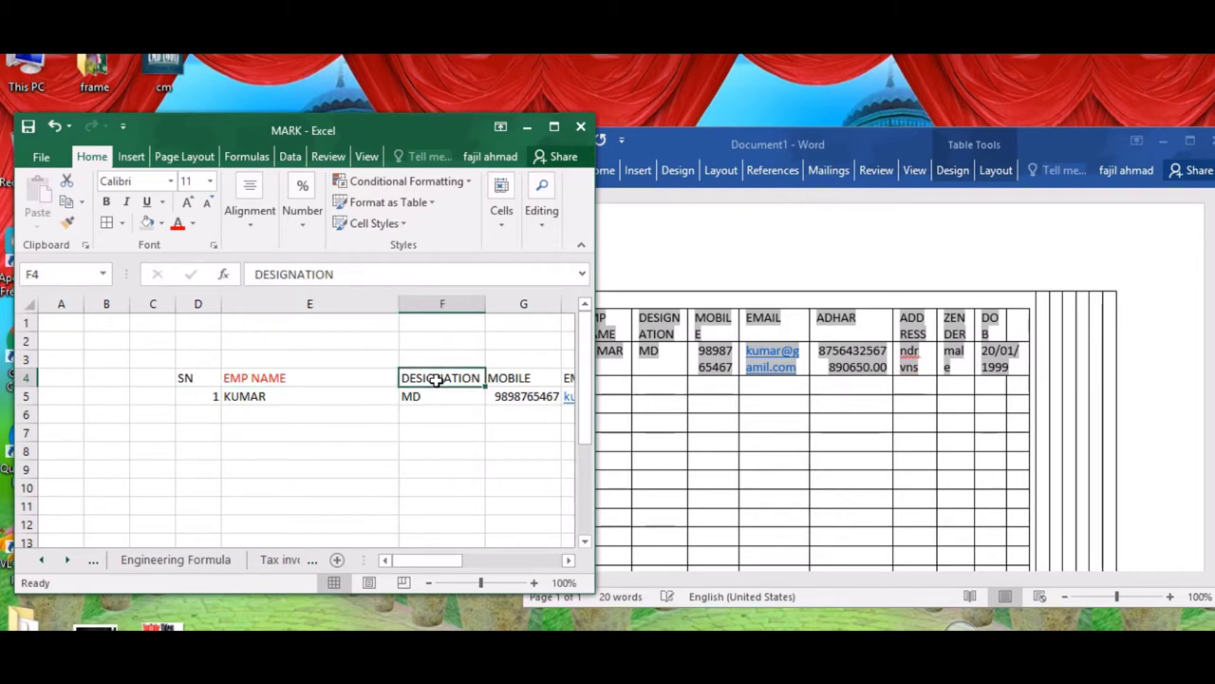
left_click(498, 380)
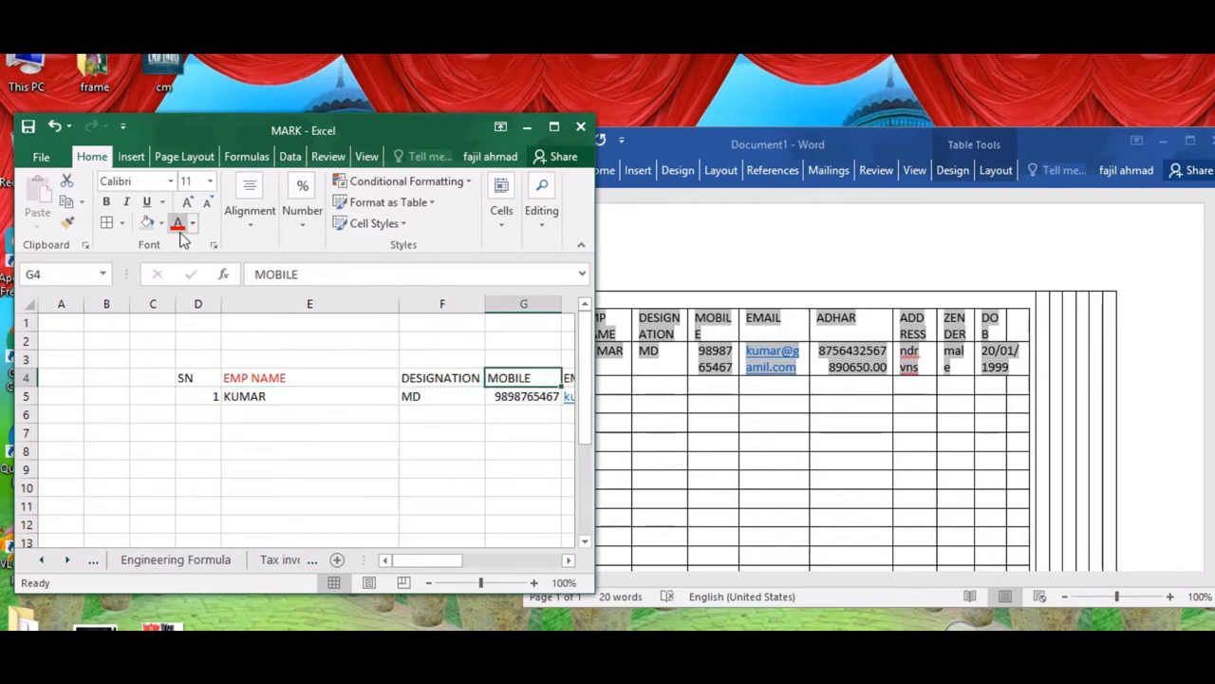
left_click(179, 226)
left_click(304, 342)
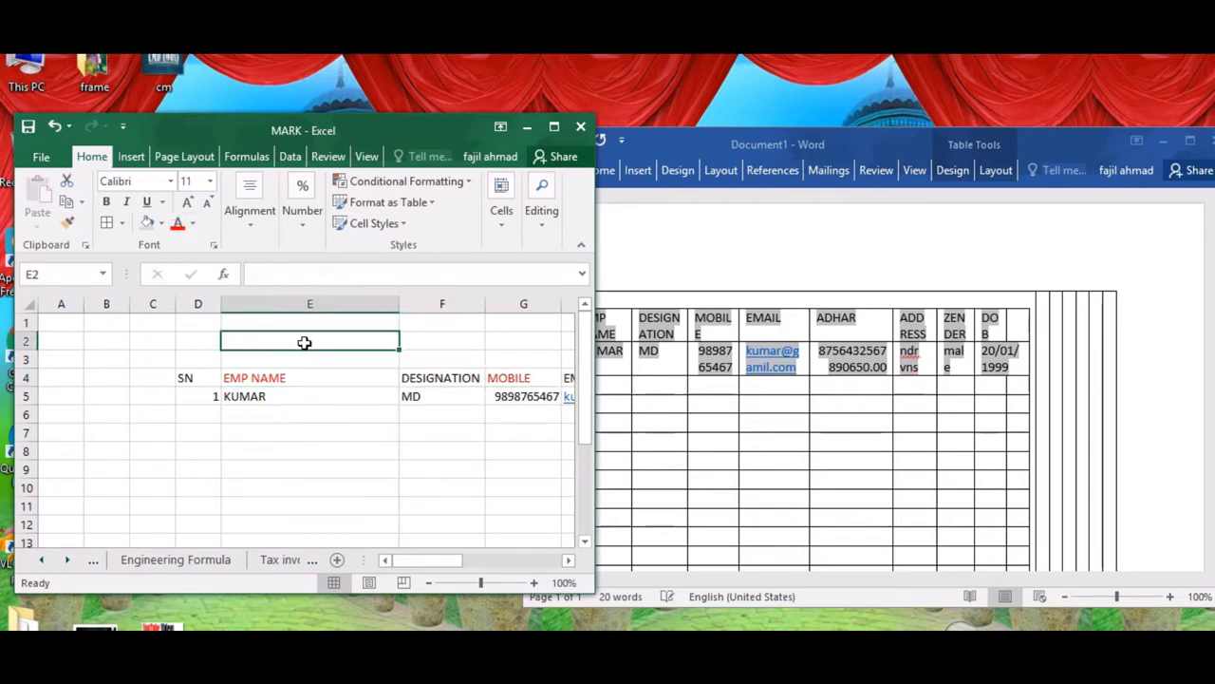
left_click(489, 377)
Step: Check Word's table style options, then select the MD and employee name cells in Excel
left_click(674, 410)
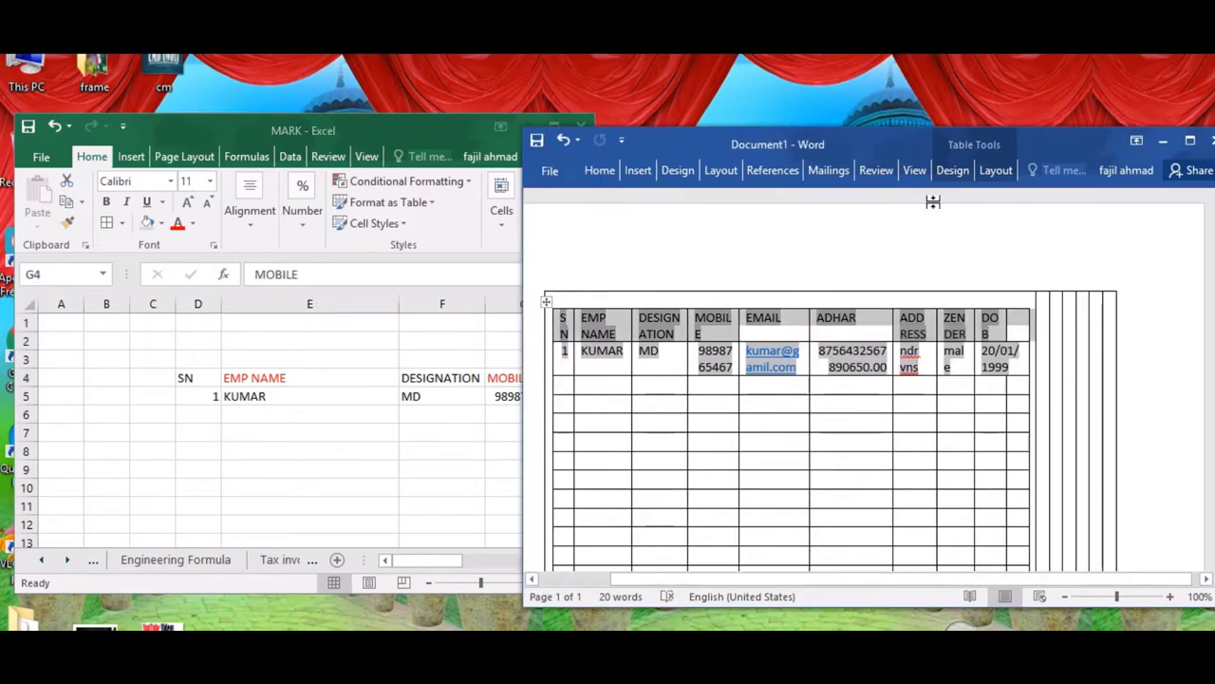
left_click(953, 170)
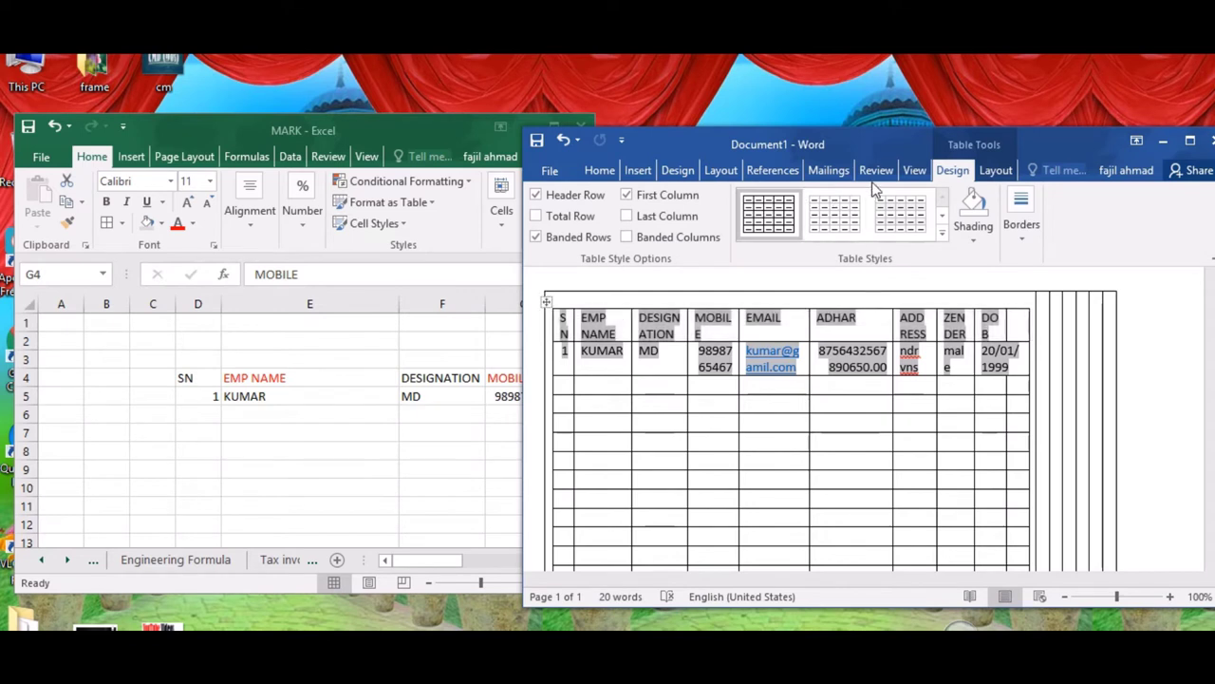
left_click(409, 391)
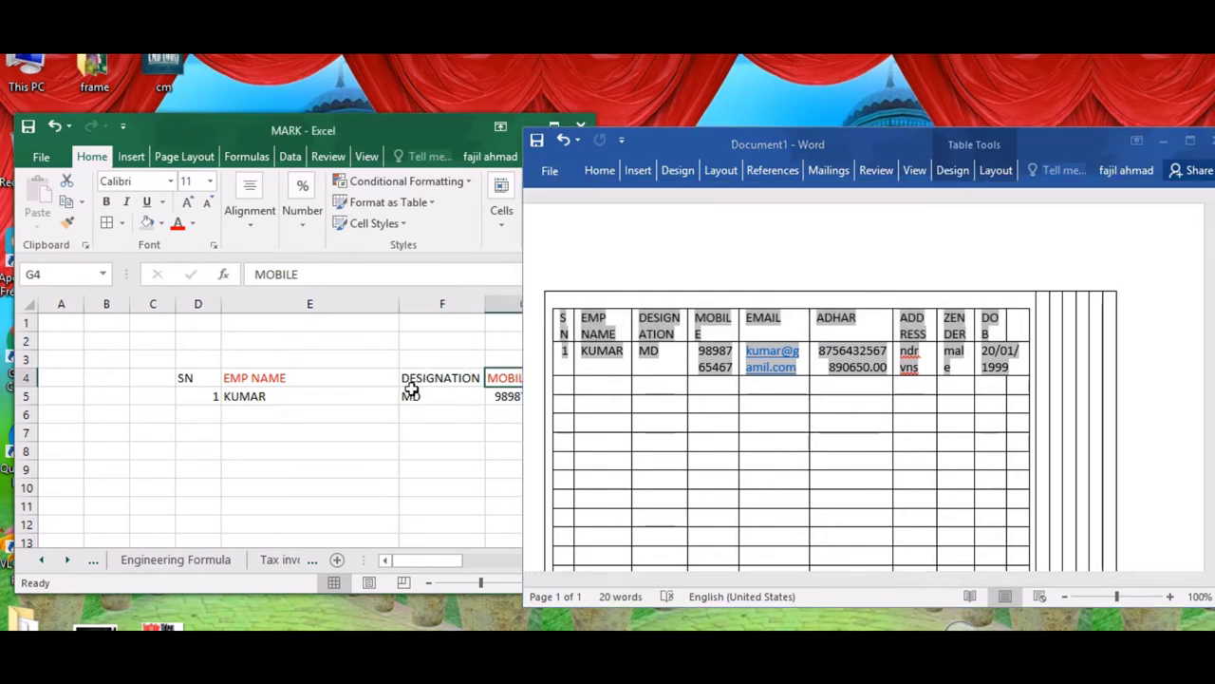
left_click(417, 393)
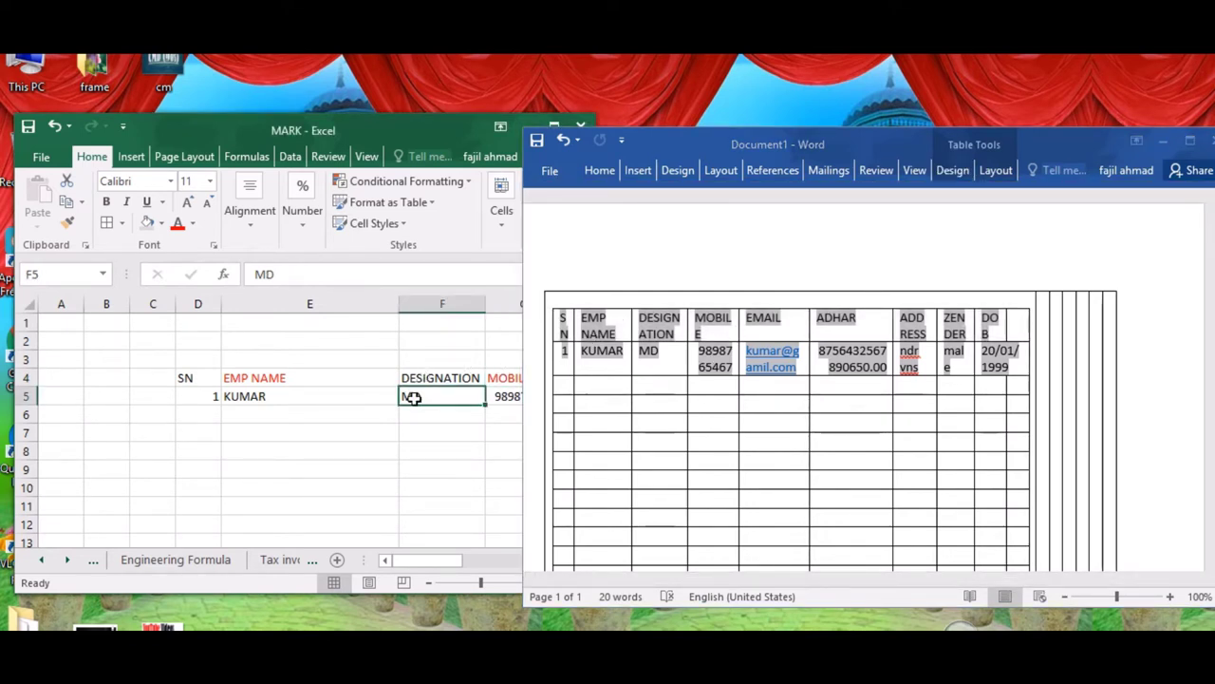
left_click(330, 397)
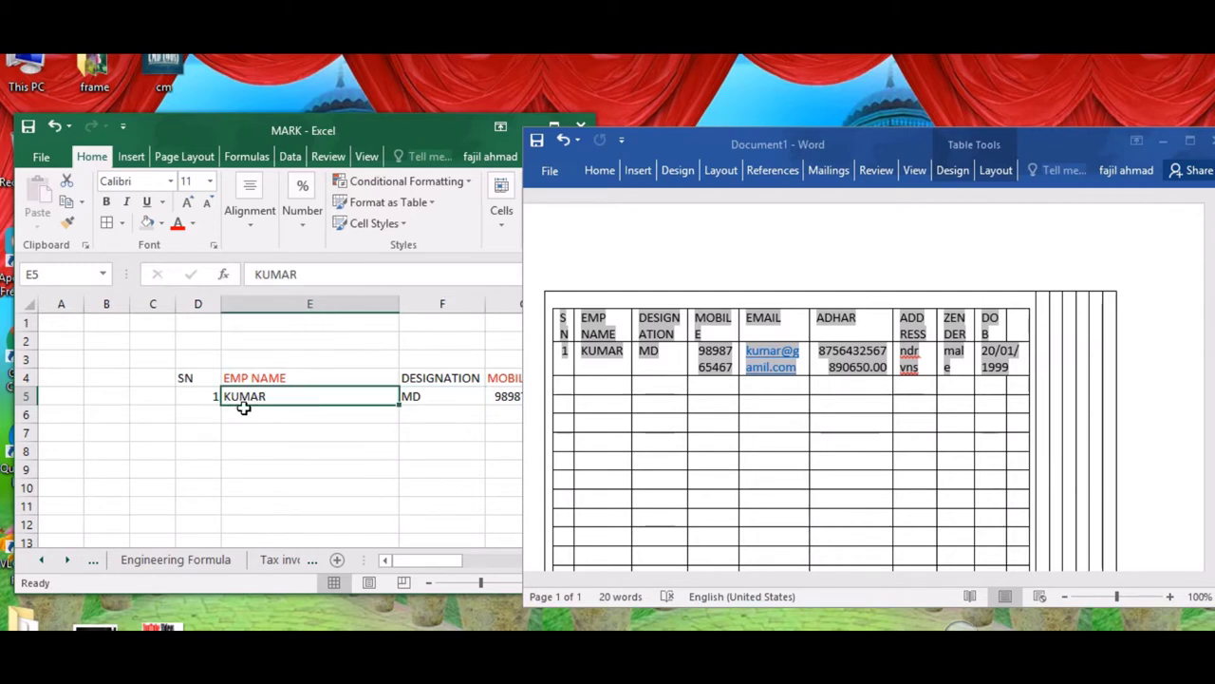
Step: Maximize the Word window and switch from Home to the Table Tools Design tab
left_click(1191, 144)
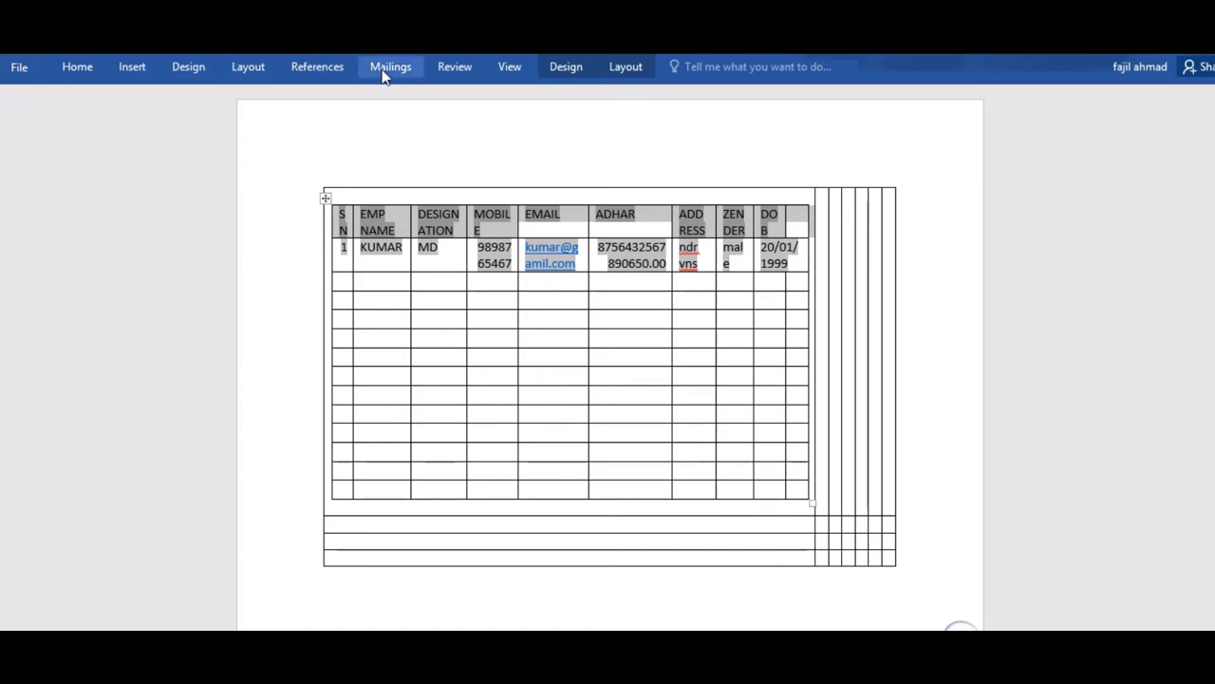
left_click(62, 74)
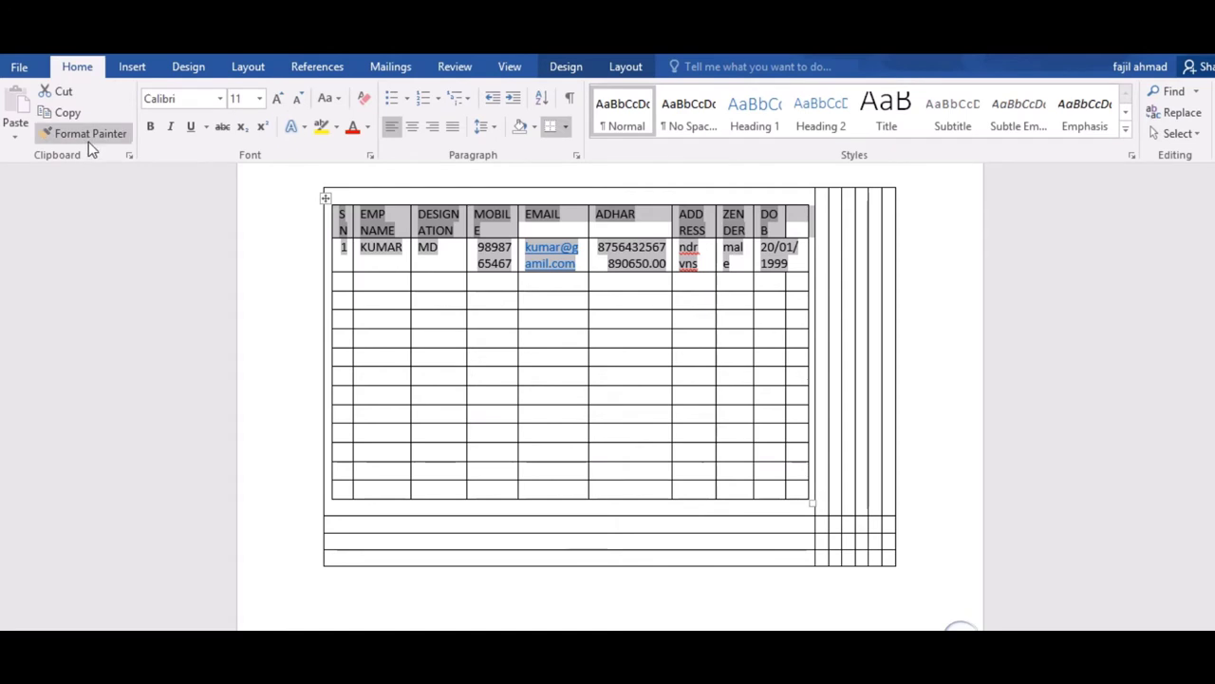
mouse_move(581, 78)
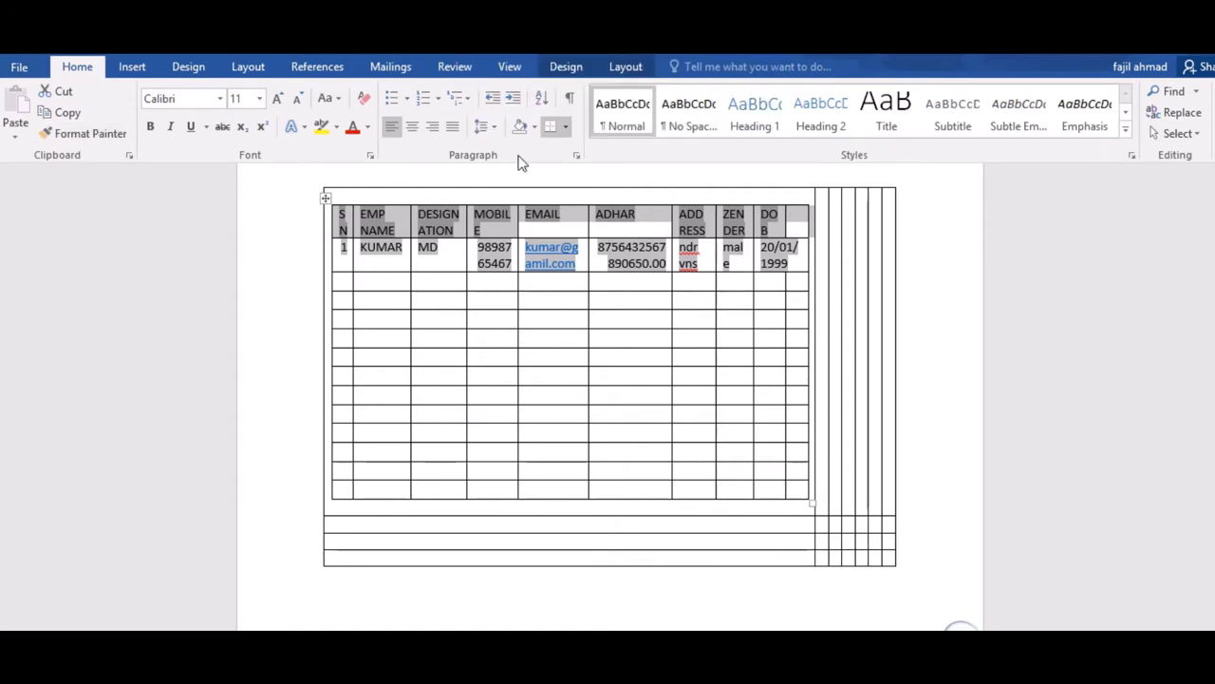
left_click(566, 69)
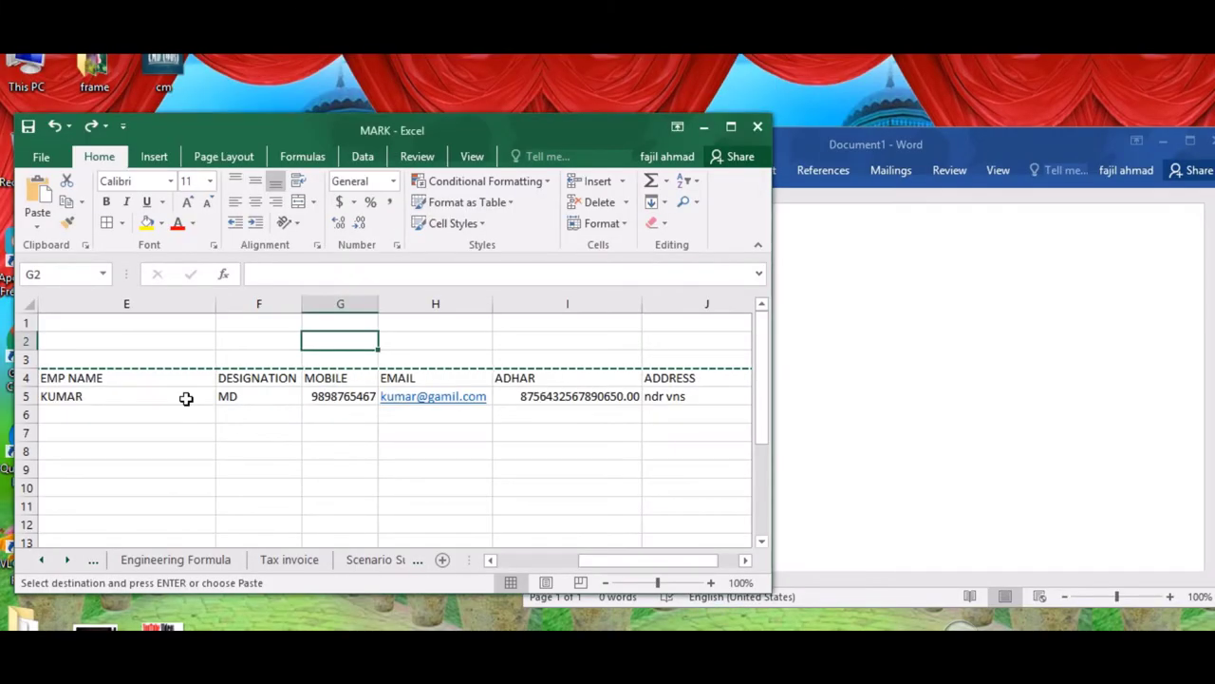
Step: Copy the header and employee rows from EMP NAME through DOB, then switch to Word
left_click(154, 379)
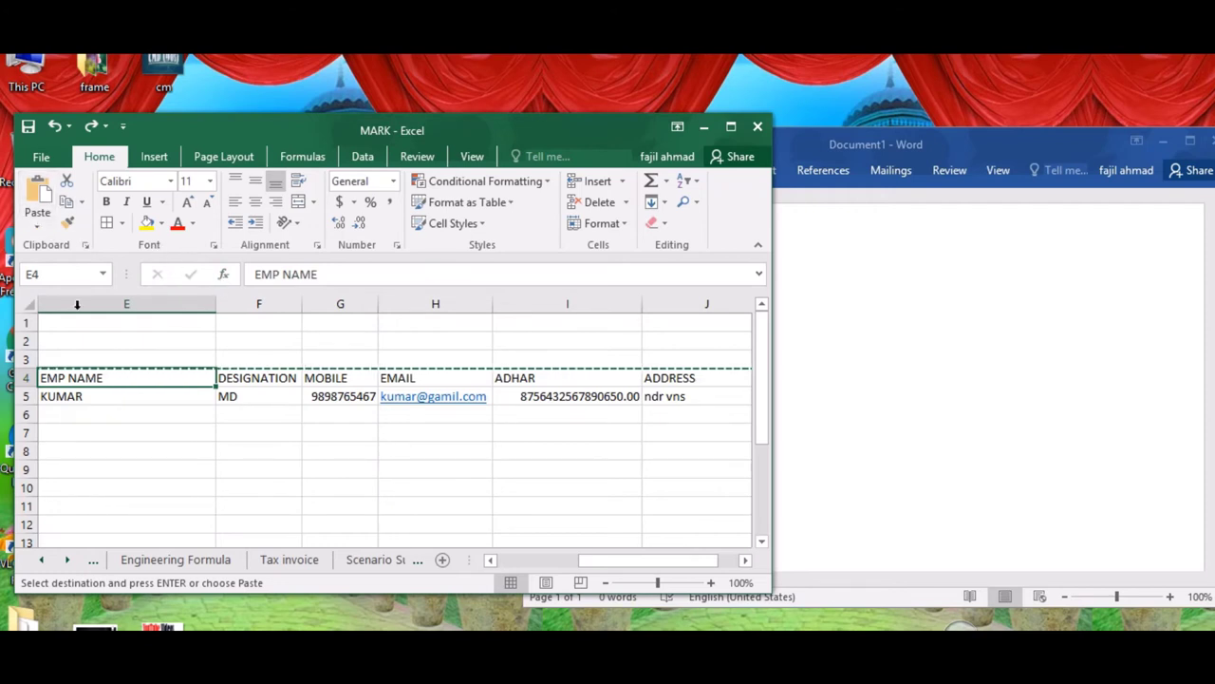
left_click_drag(126, 378, 697, 385)
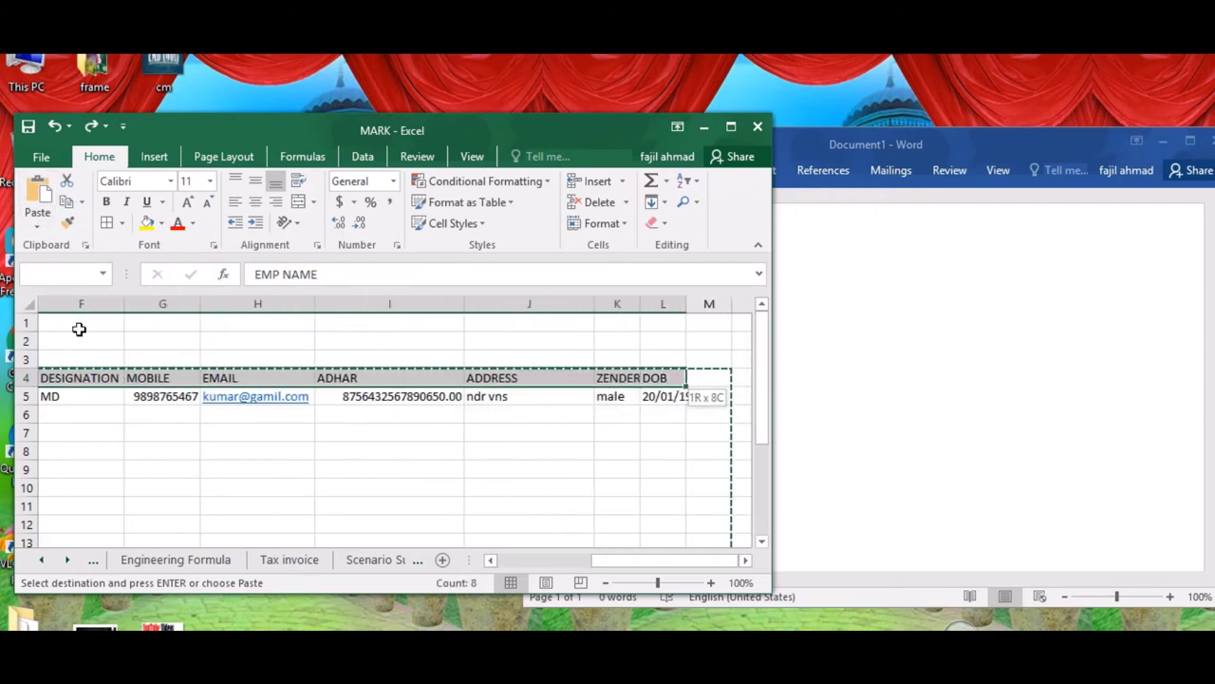
left_click_drag(698, 385, 741, 403)
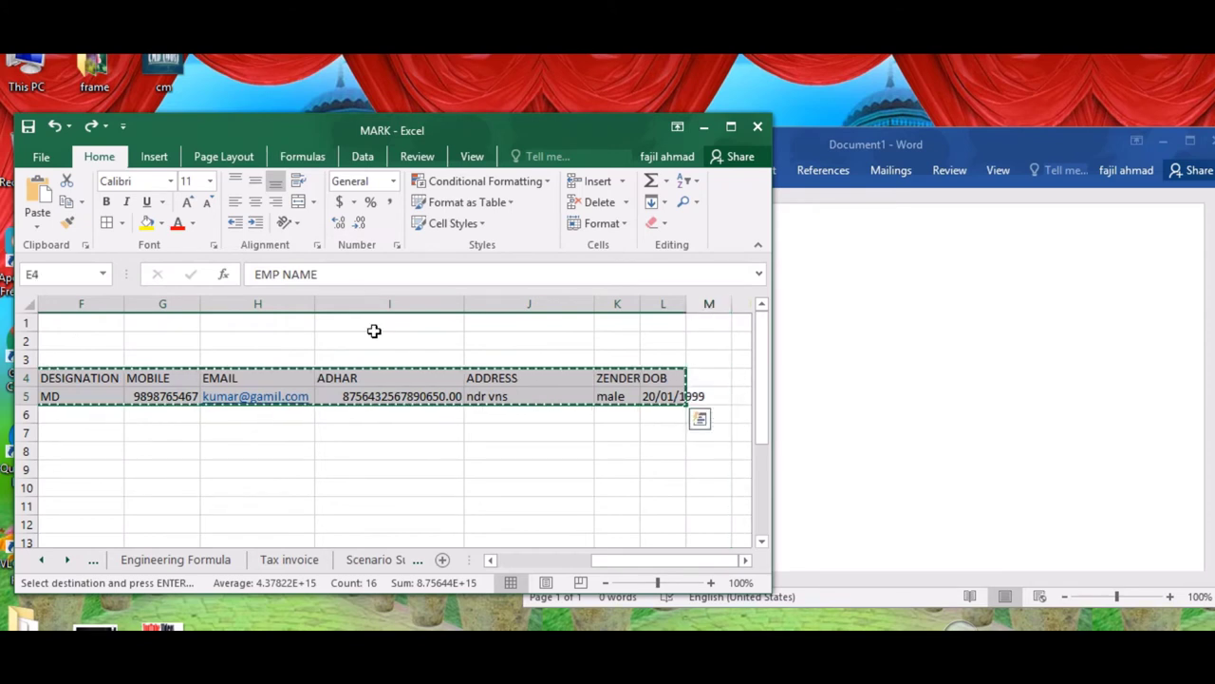
left_click(861, 311)
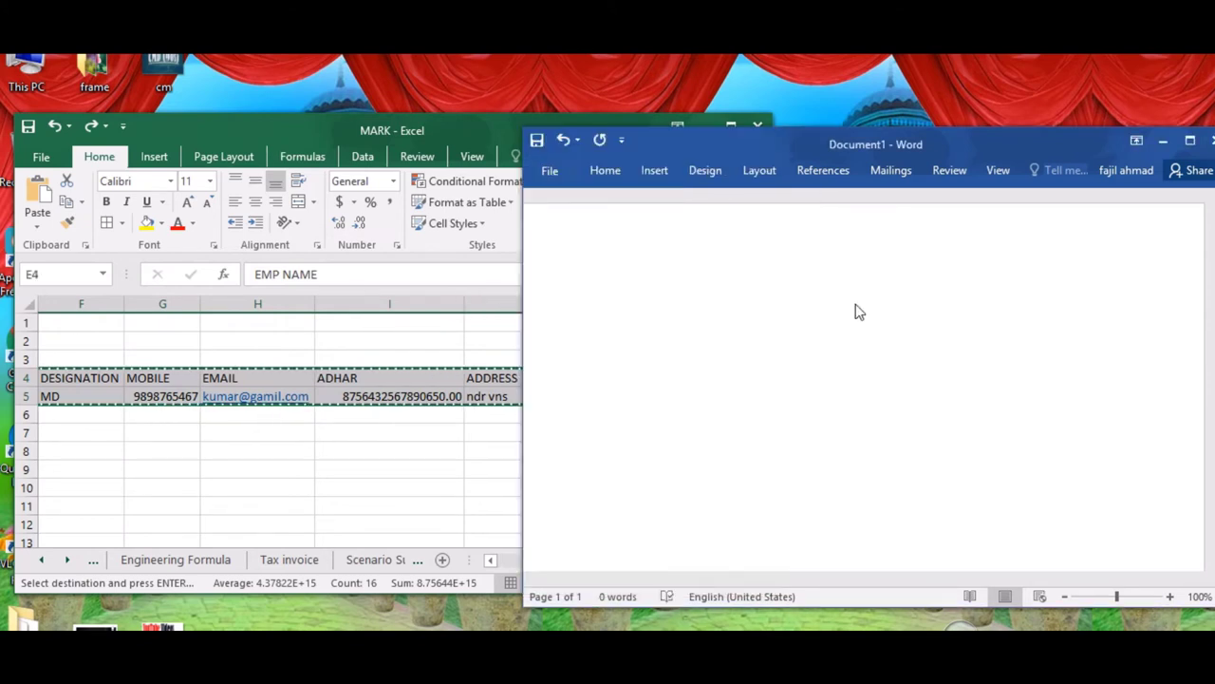
Step: Paste Special the copied rows into Word as an HTML Format link, then return to Excel
left_click(602, 172)
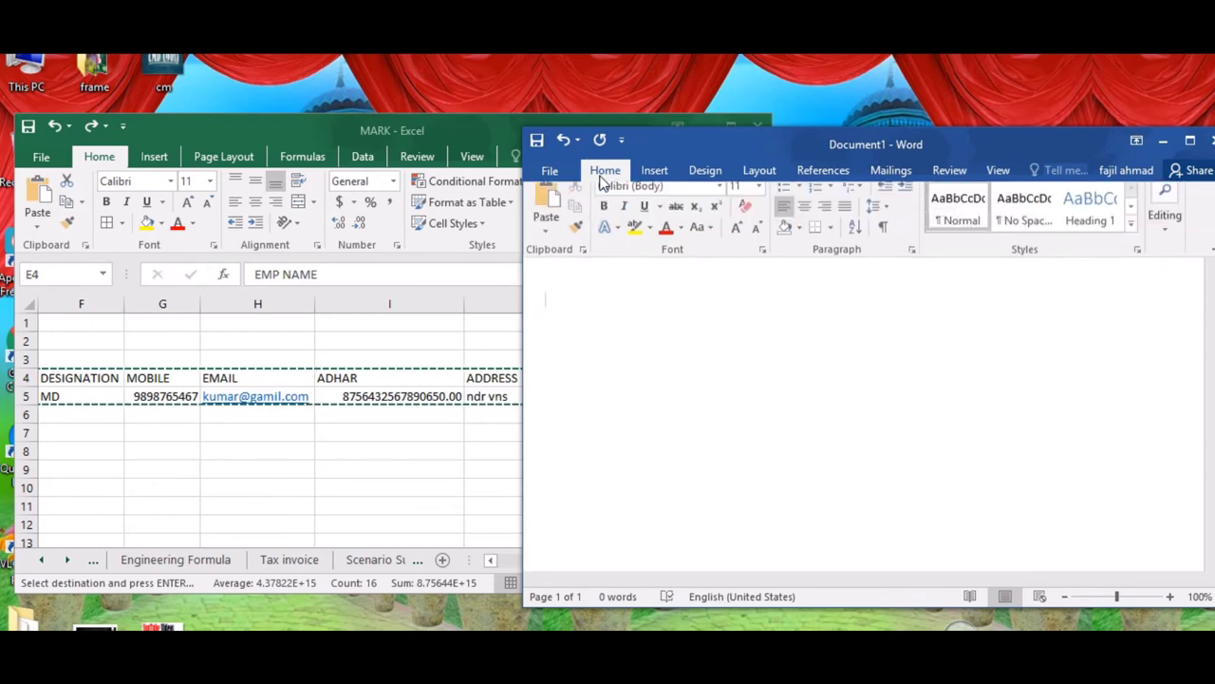
left_click(548, 235)
left_click(583, 313)
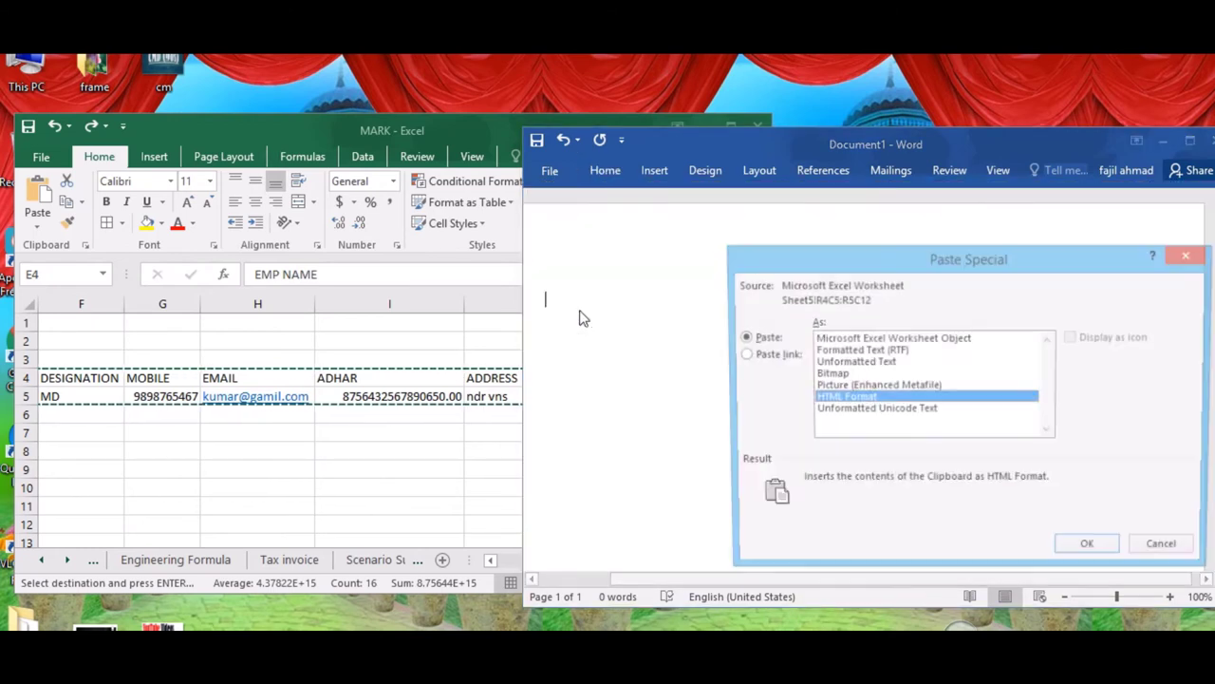
left_click(759, 356)
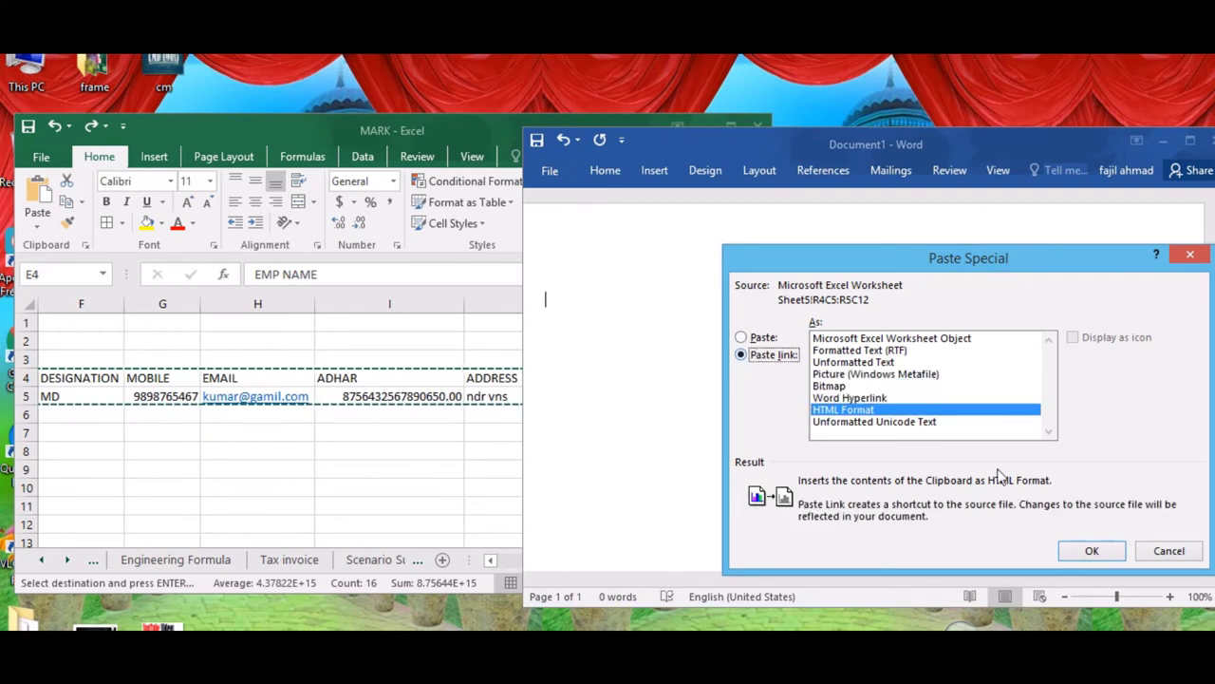
left_click(1085, 549)
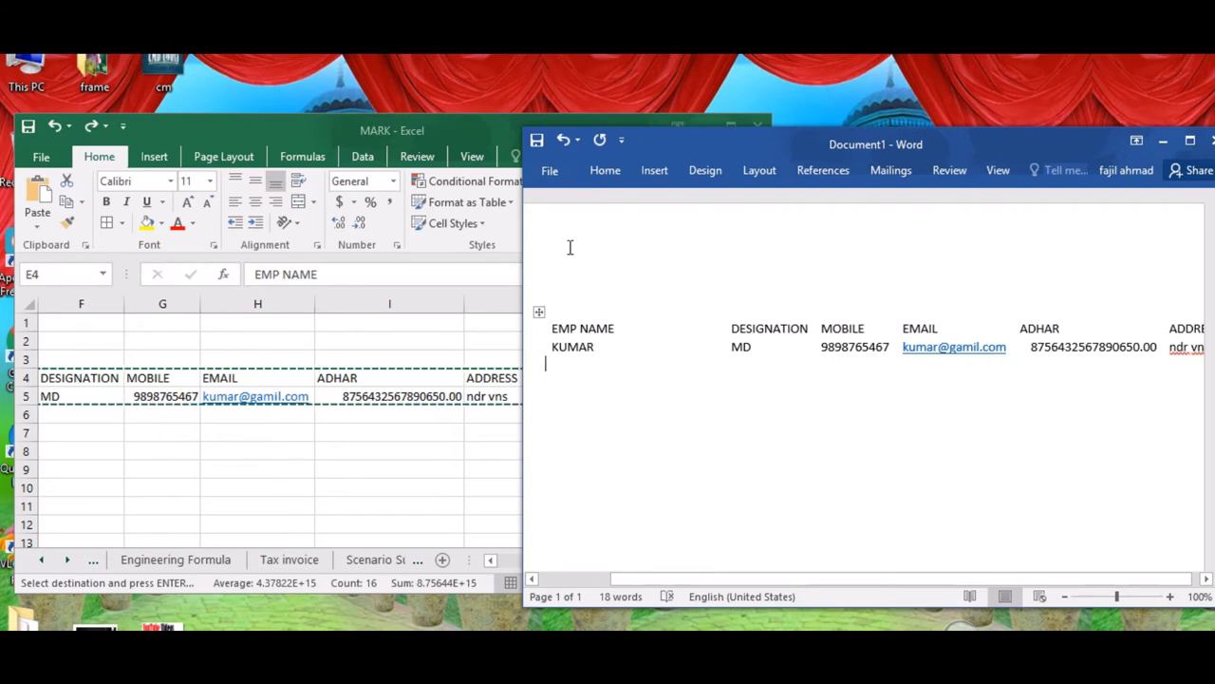
left_click(216, 379)
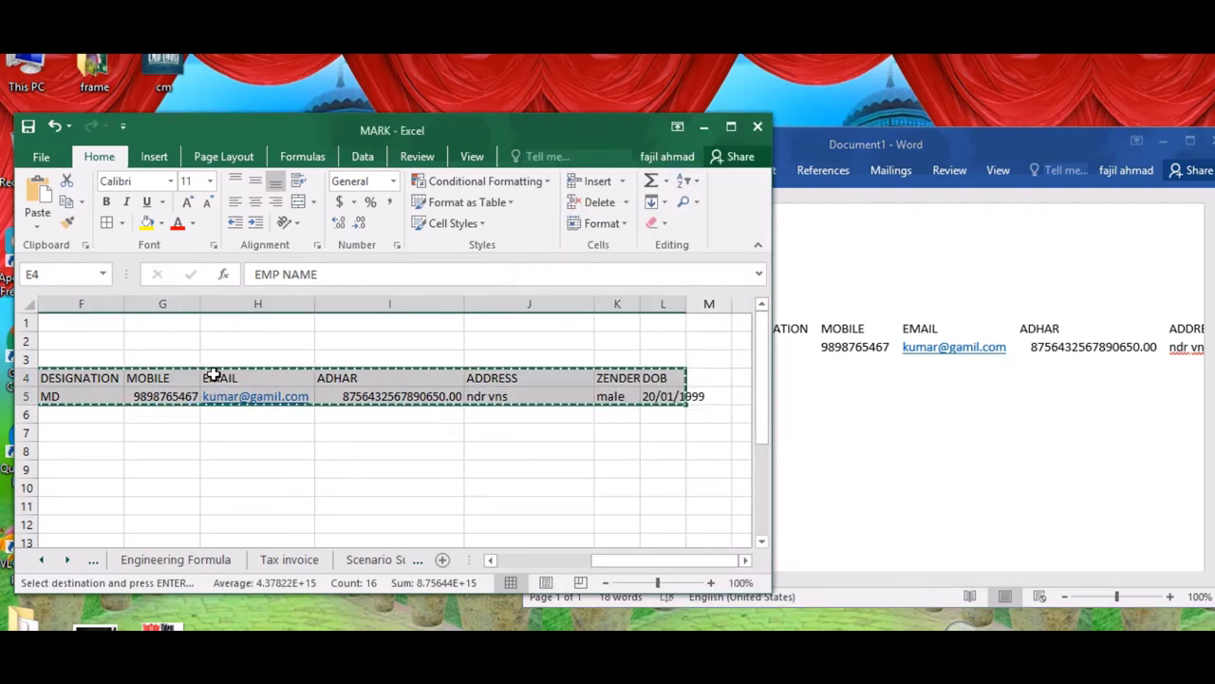
Step: Give the EMAIL heading a yellow fill and make the ADHAR heading red
left_click(214, 376)
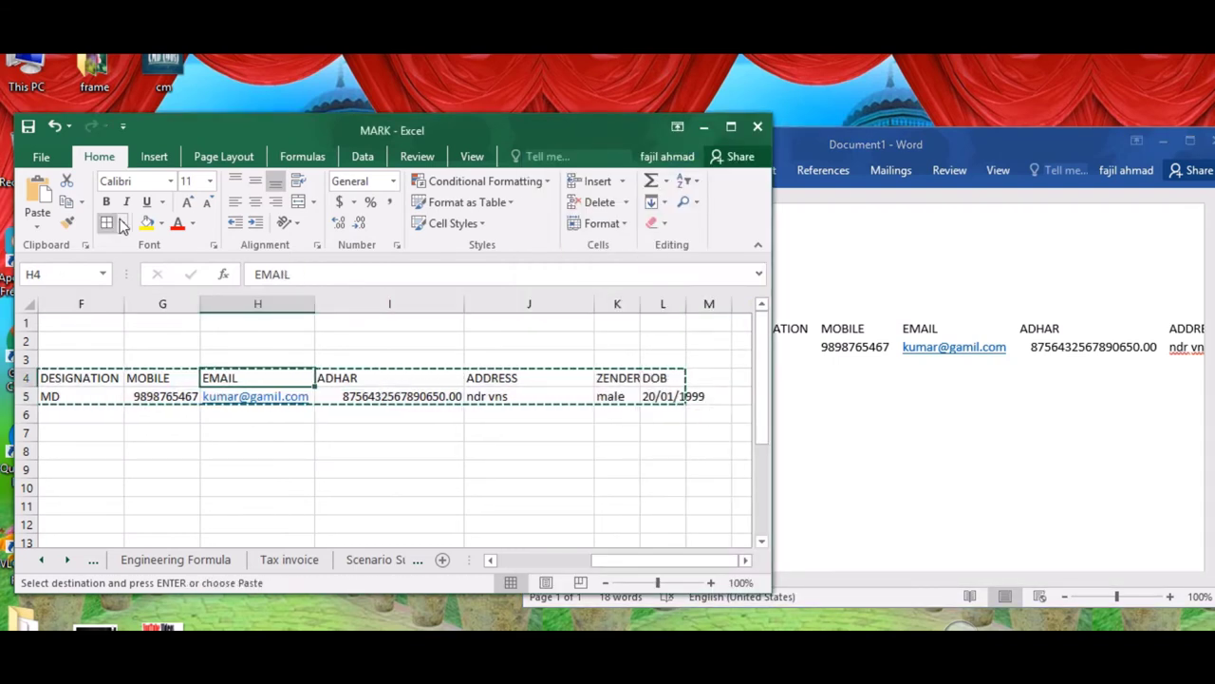
left_click(149, 222)
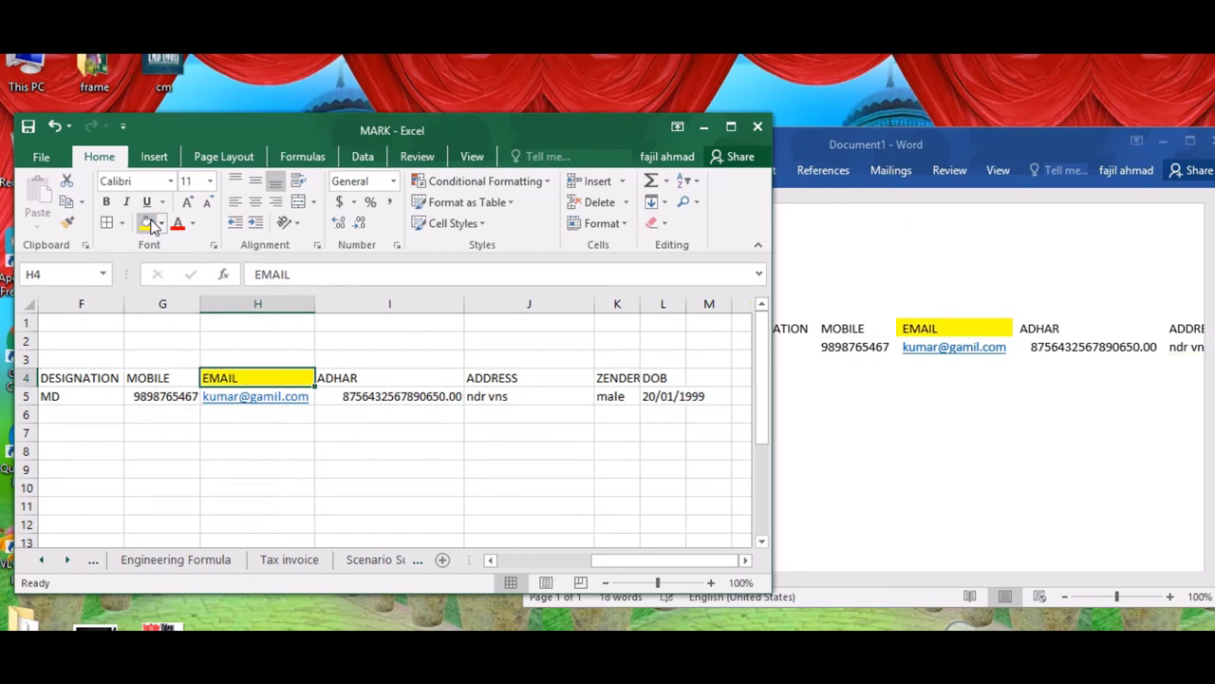
left_click(415, 378)
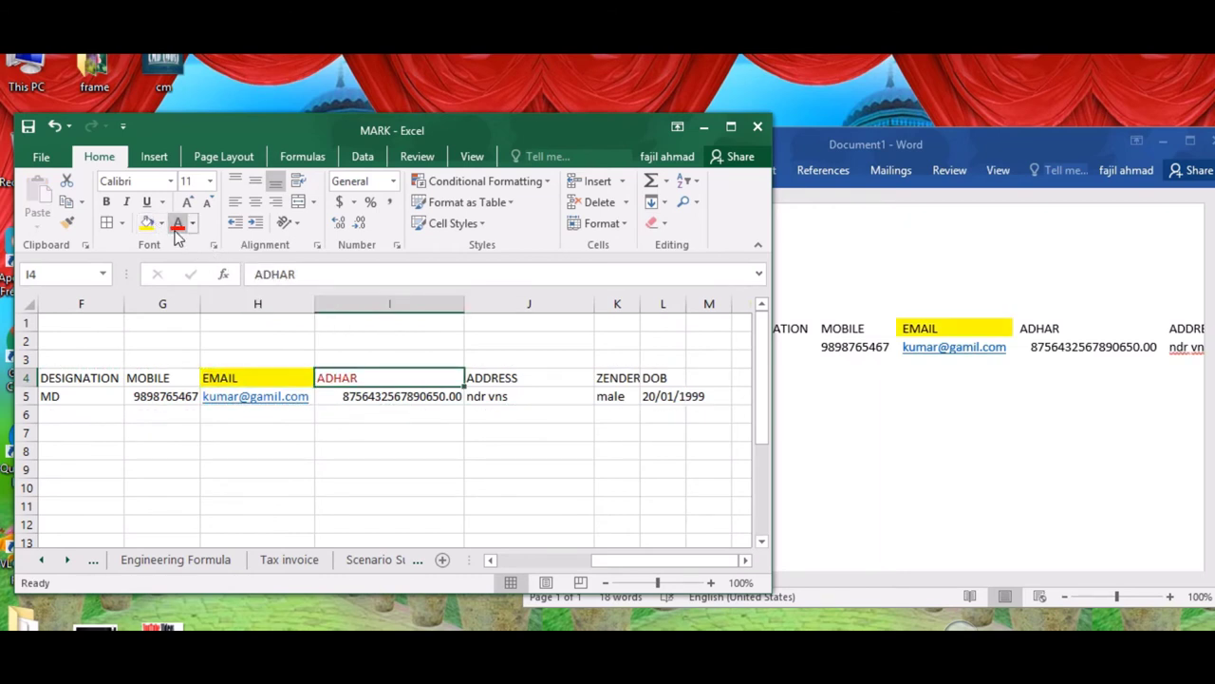
left_click(522, 371)
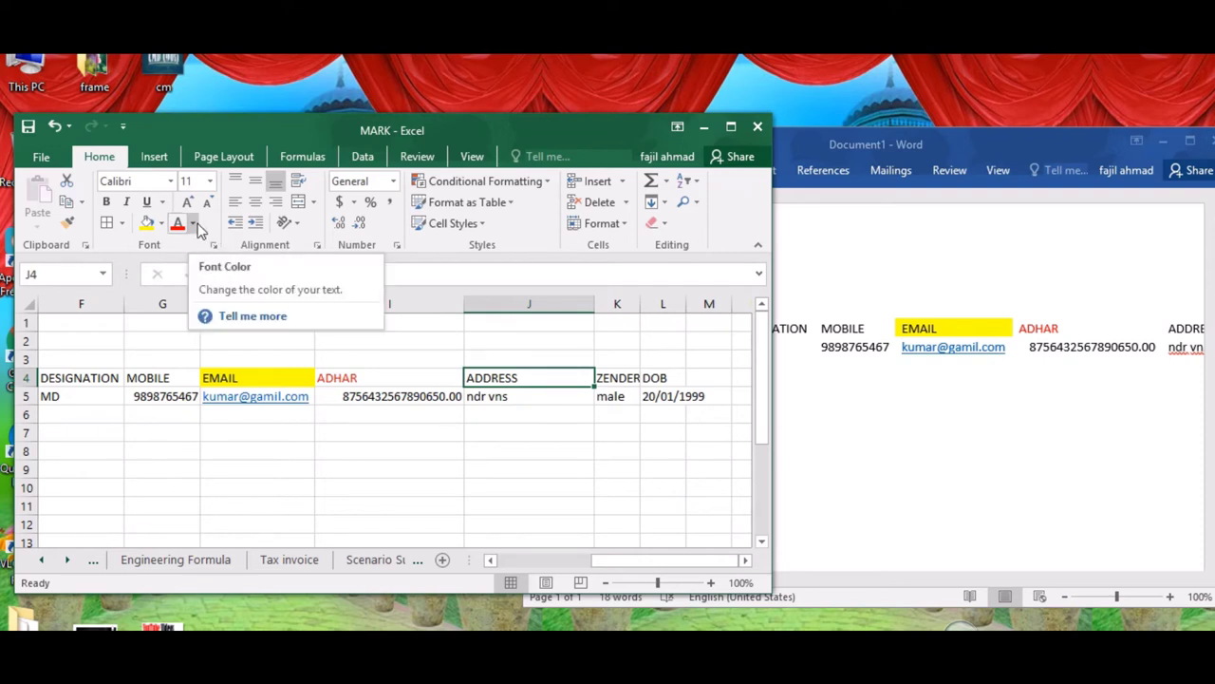
Step: Select the whole employee table, header and data rows through DOB
left_click(79, 378)
key("Left")
key("Left")
key("Left")
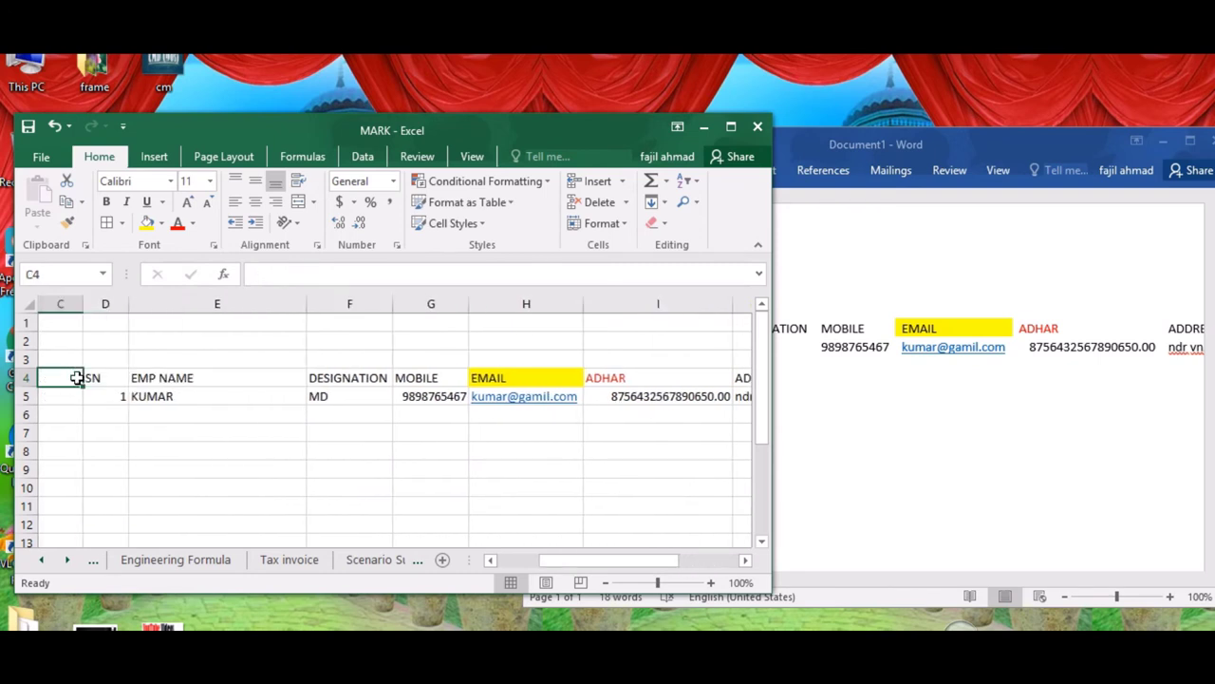
left_click_drag(77, 378, 607, 391)
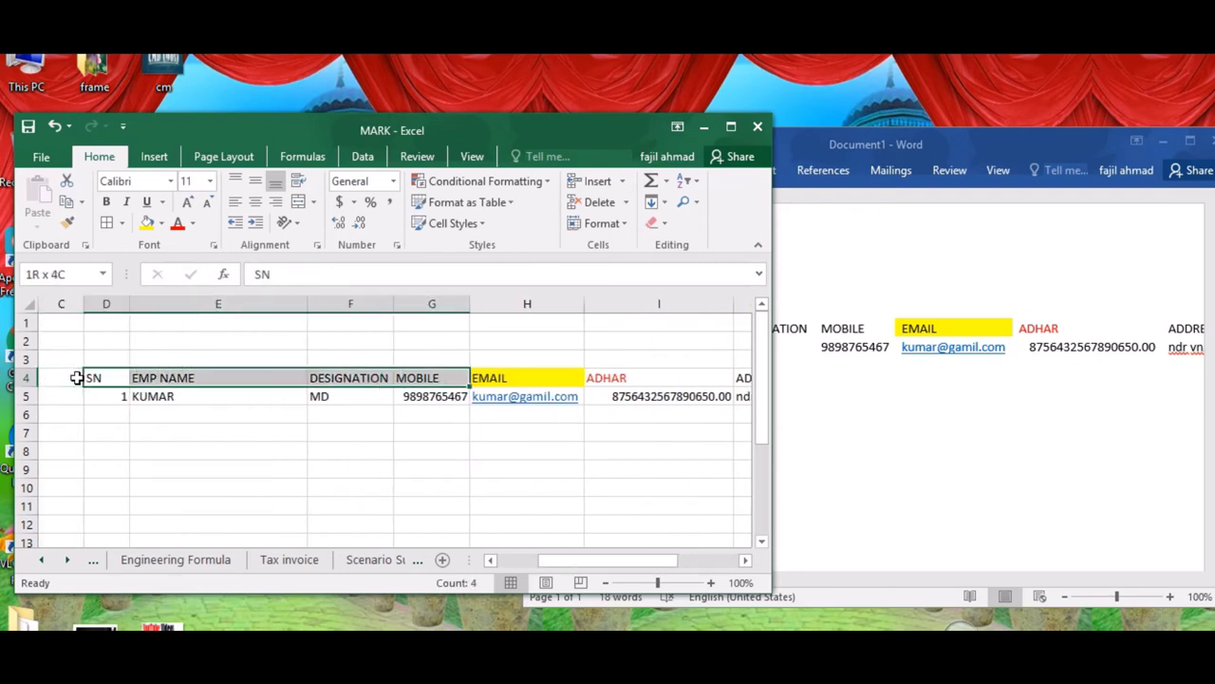
left_click_drag(608, 396, 703, 396)
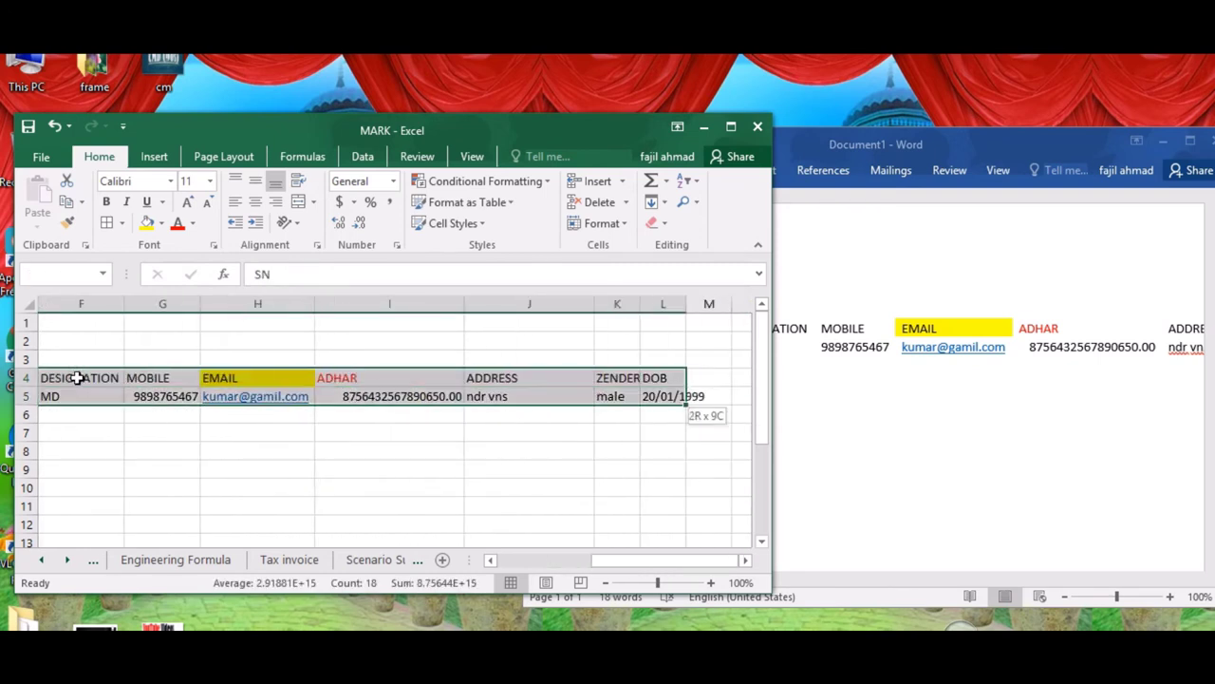
Step: Apply All Borders to the employee table and bold the D4:L4 header row
left_click(106, 225)
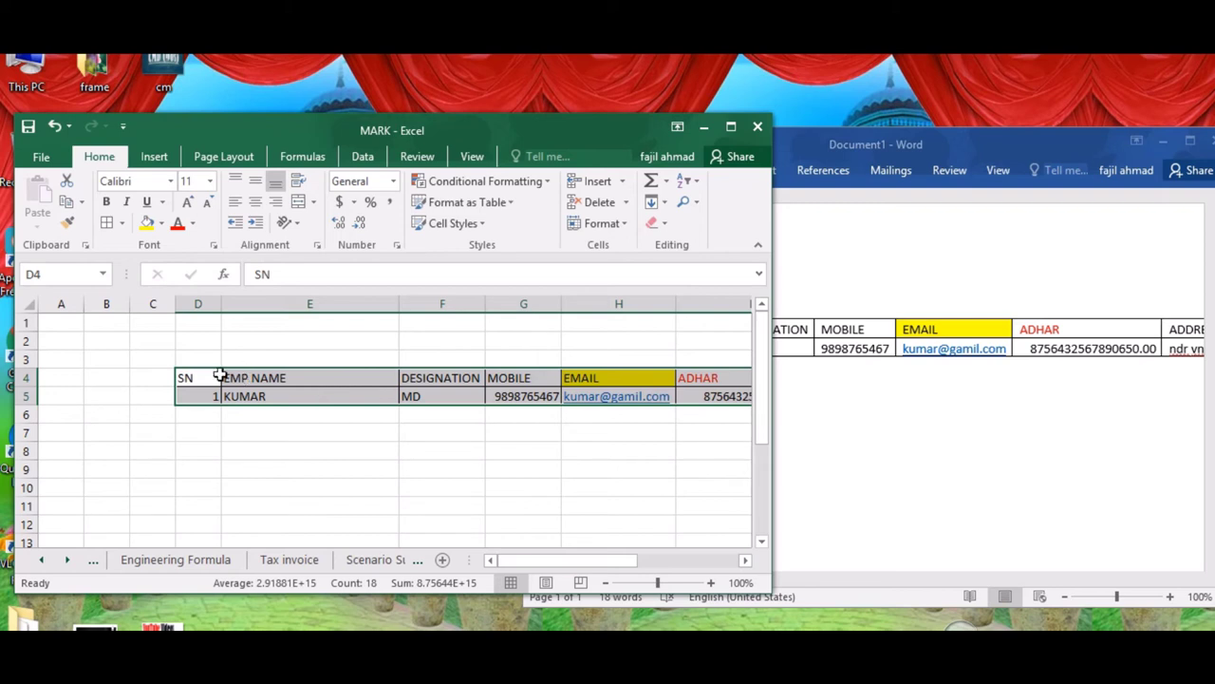
left_click_drag(204, 378, 674, 385)
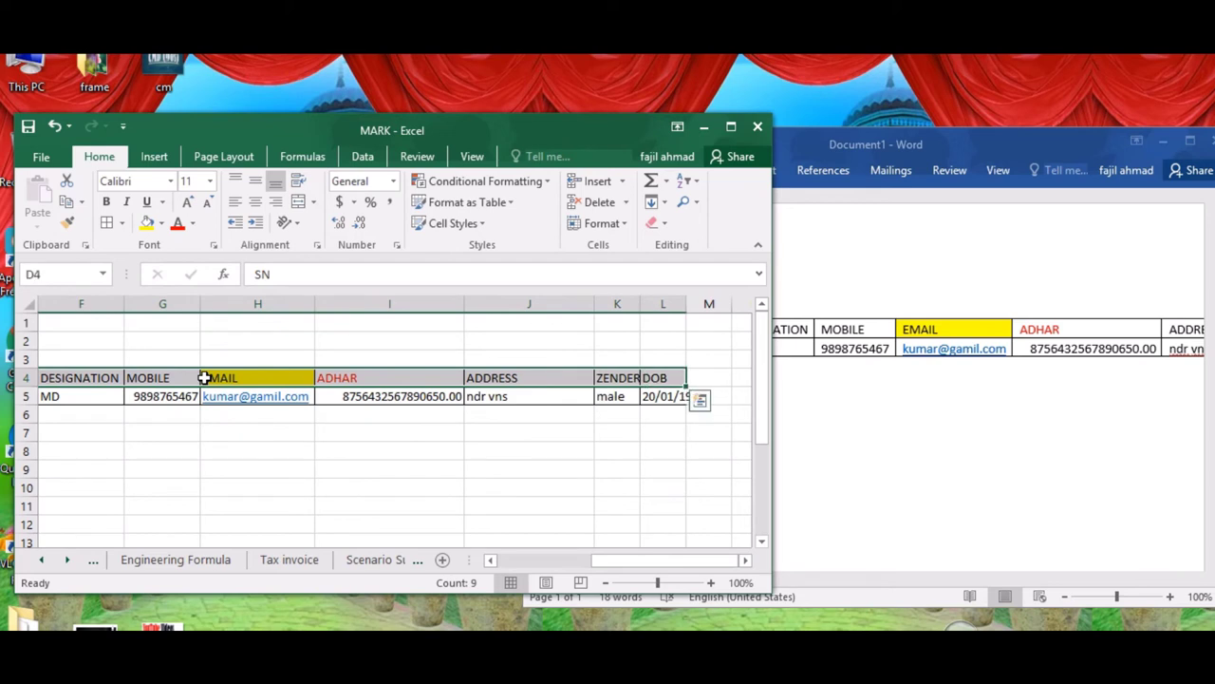
left_click(106, 201)
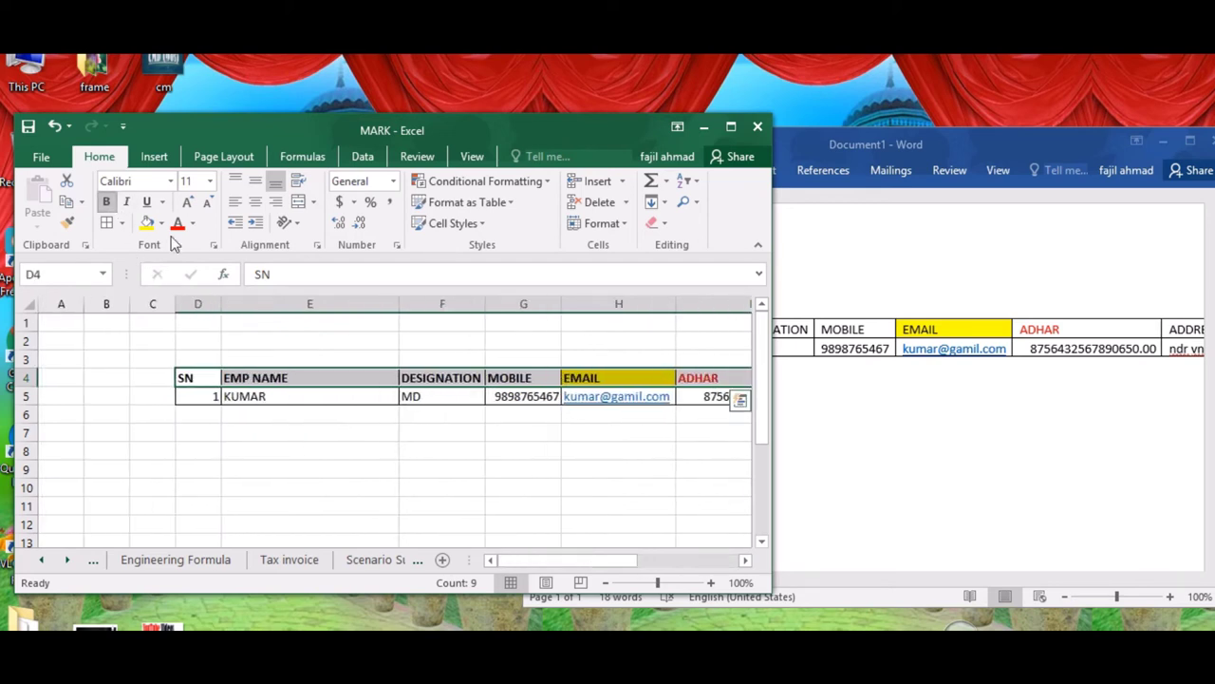
Step: Deselect the table and click around cells to inspect the new formatting
left_click(319, 406)
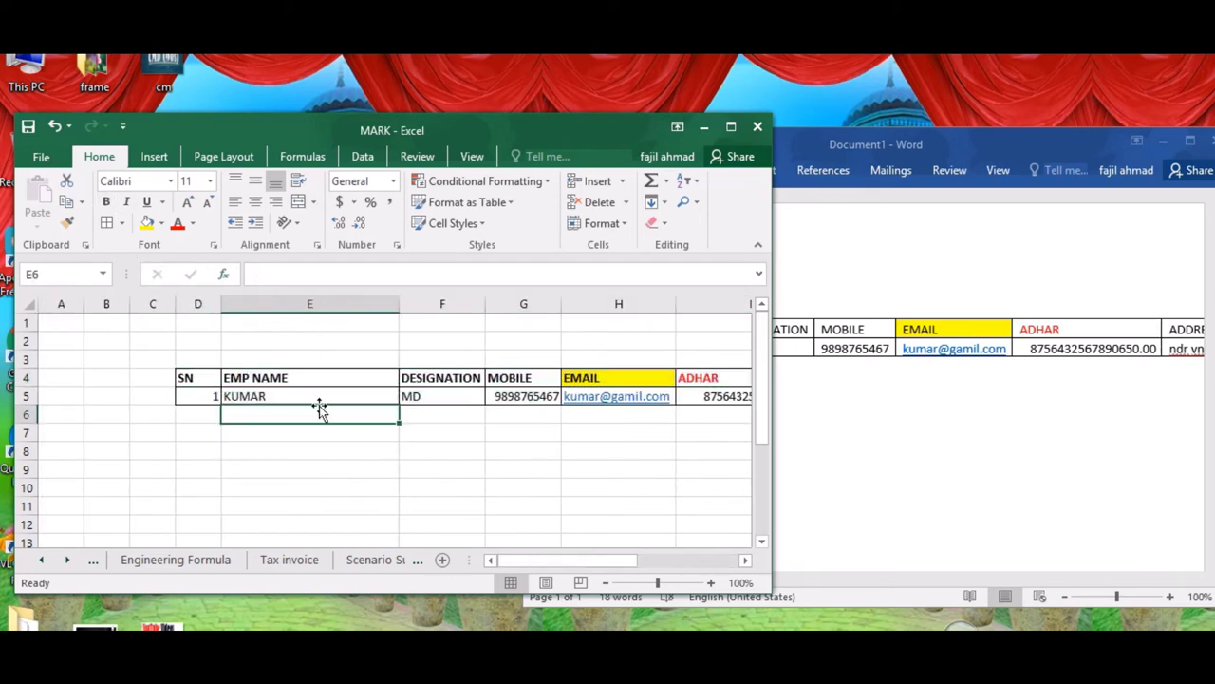
left_click(272, 391)
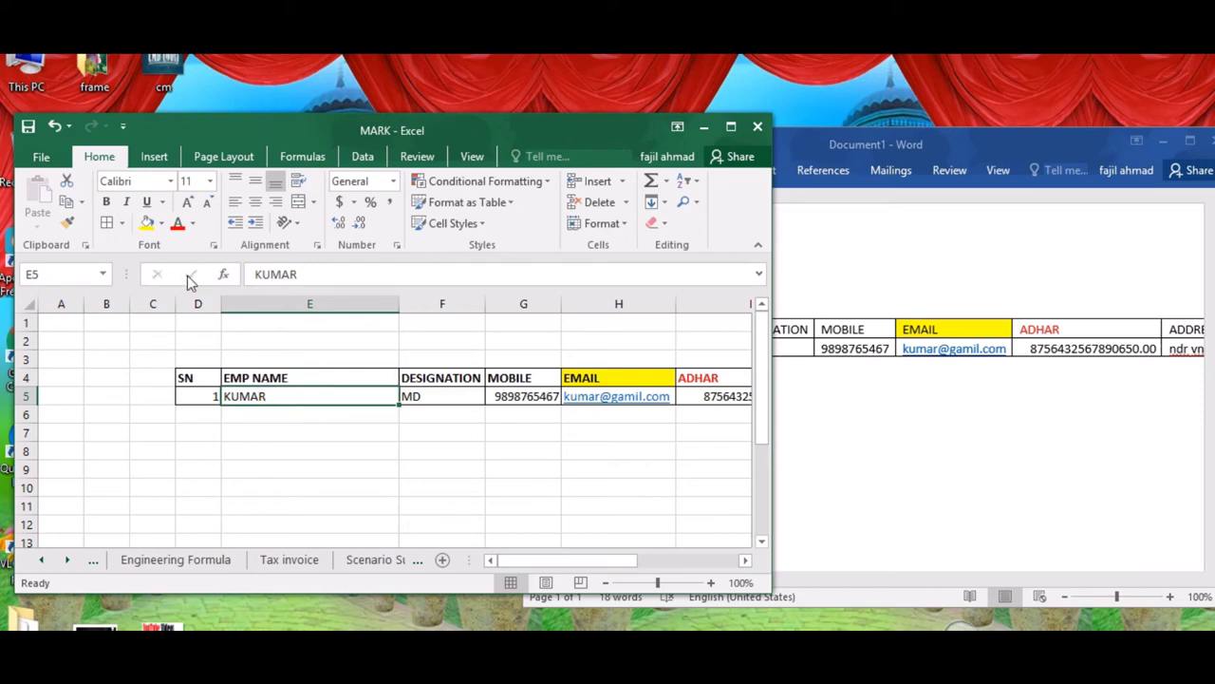
left_click(429, 448)
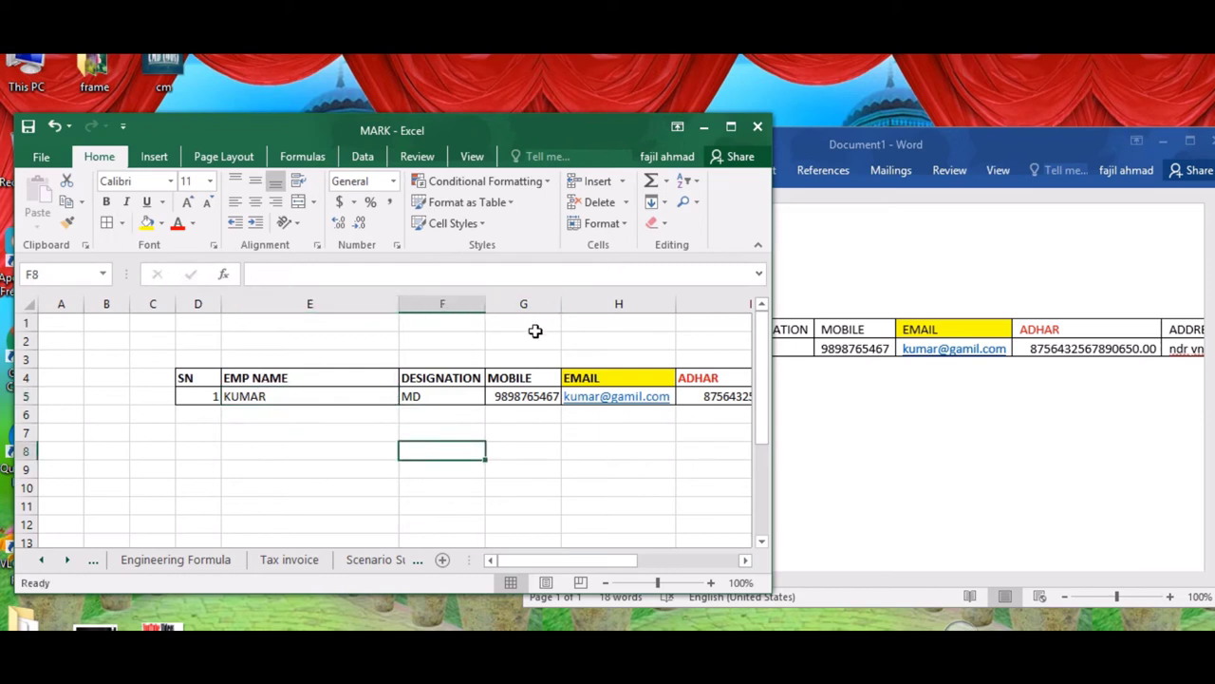
left_click(536, 328)
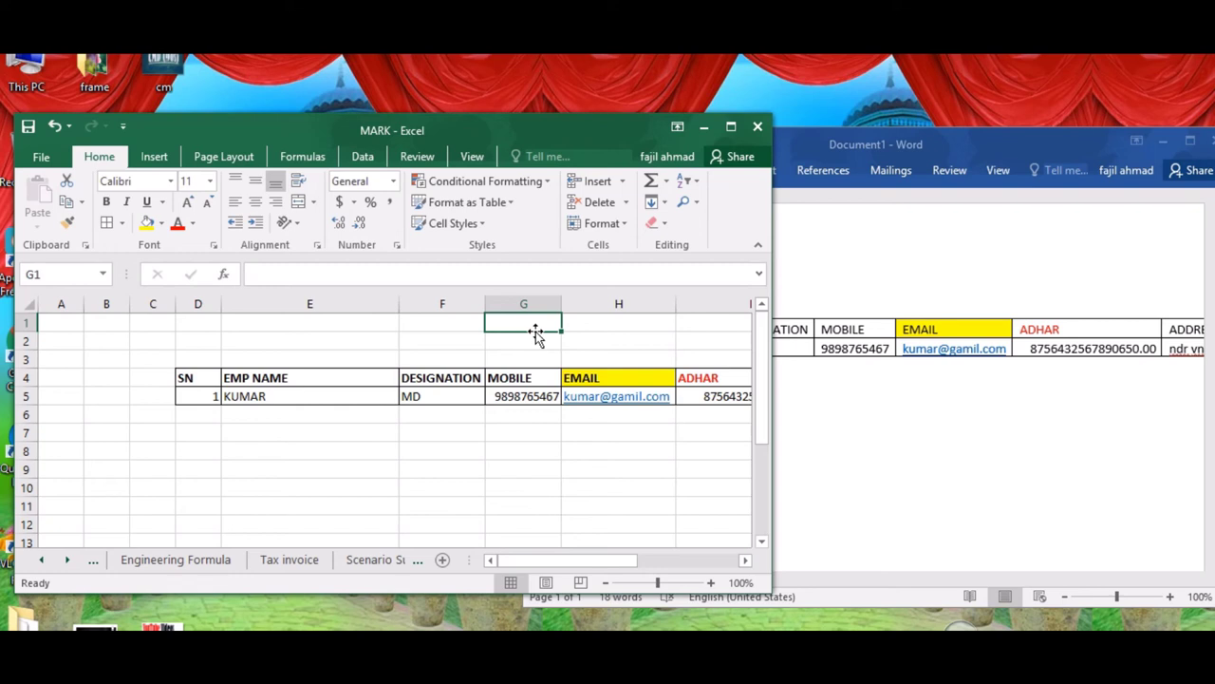
left_click(637, 339)
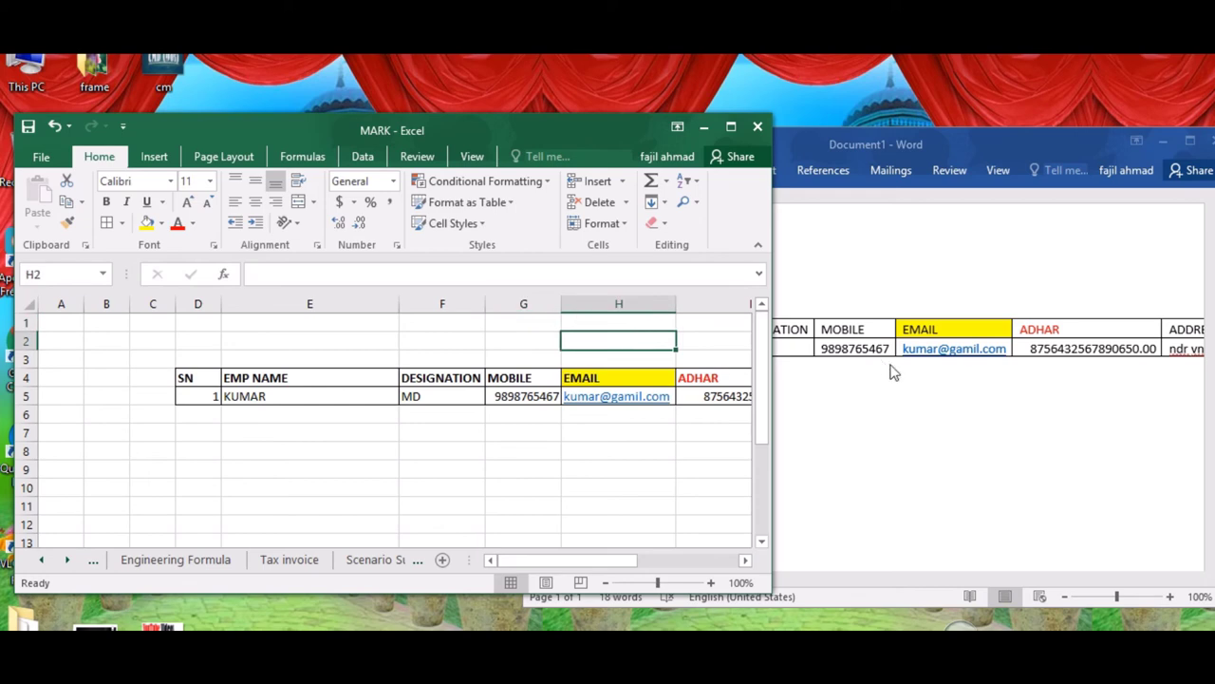
mouse_move(544, 57)
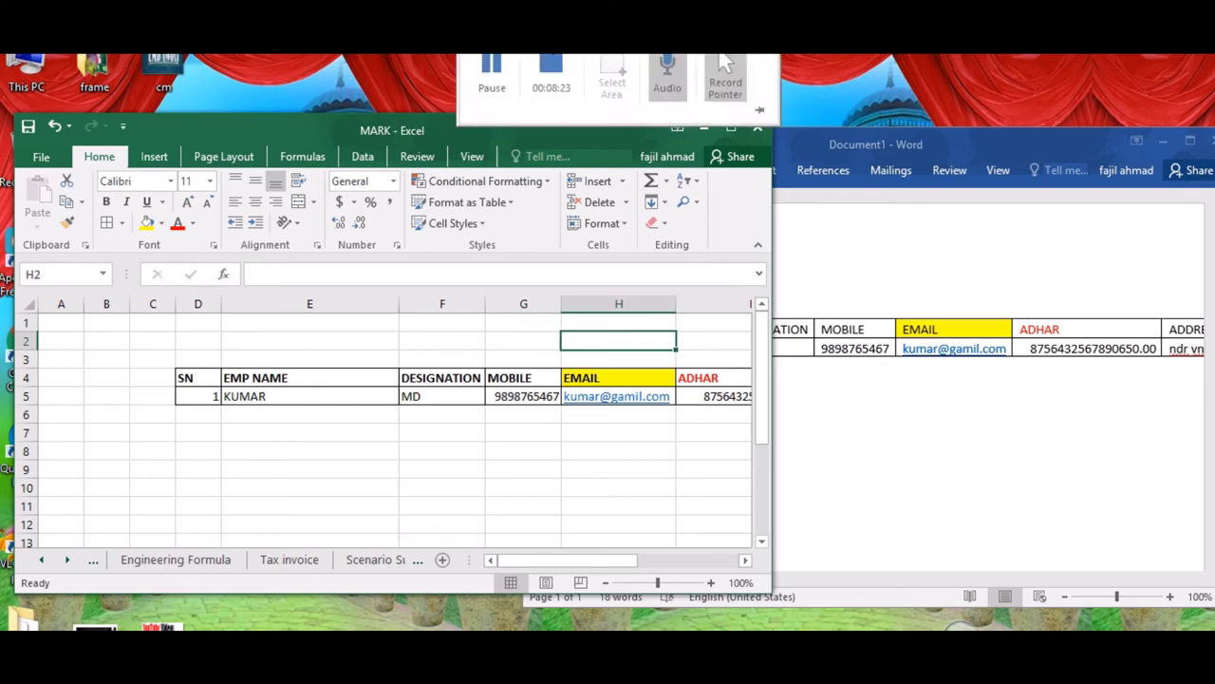